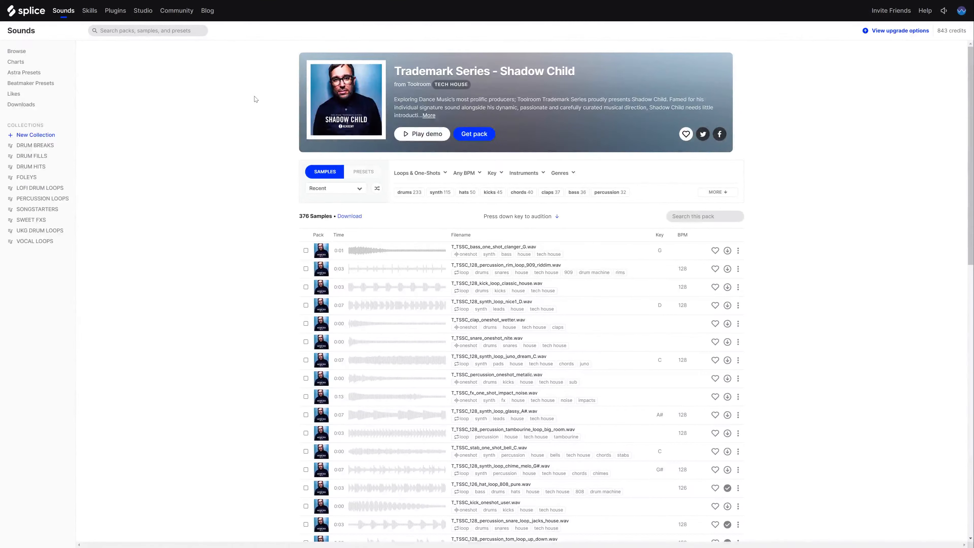
Step: Look through the sample lists of the Shadow Child, Pattern - Melodic House & Techno and Old Skool Garage packs
scroll(261, 92, down, 6)
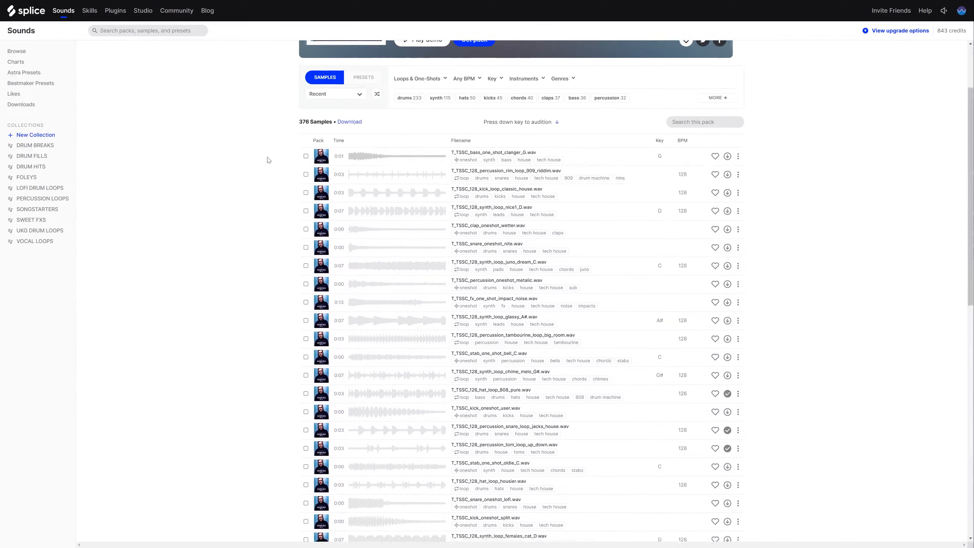
scroll(356, 246, down, 3)
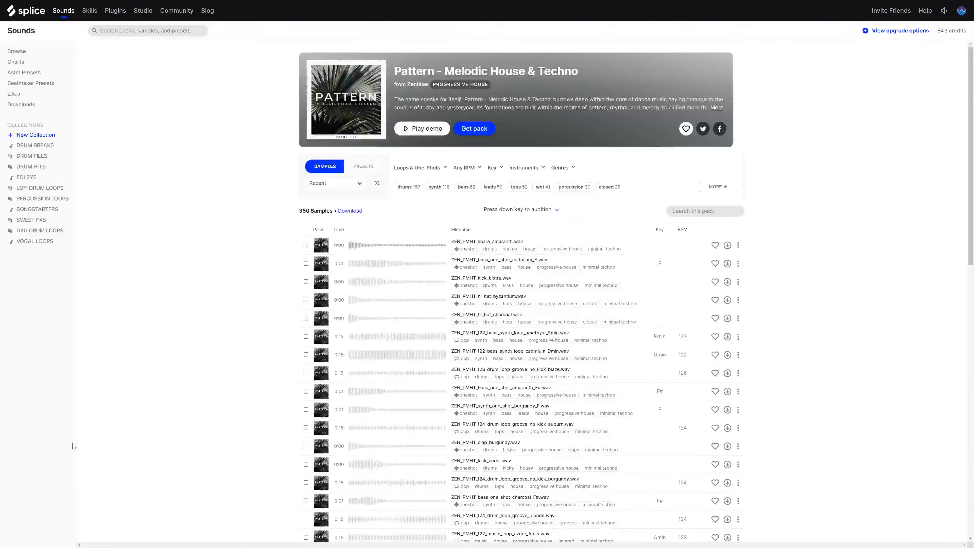
scroll(256, 176, down, 6)
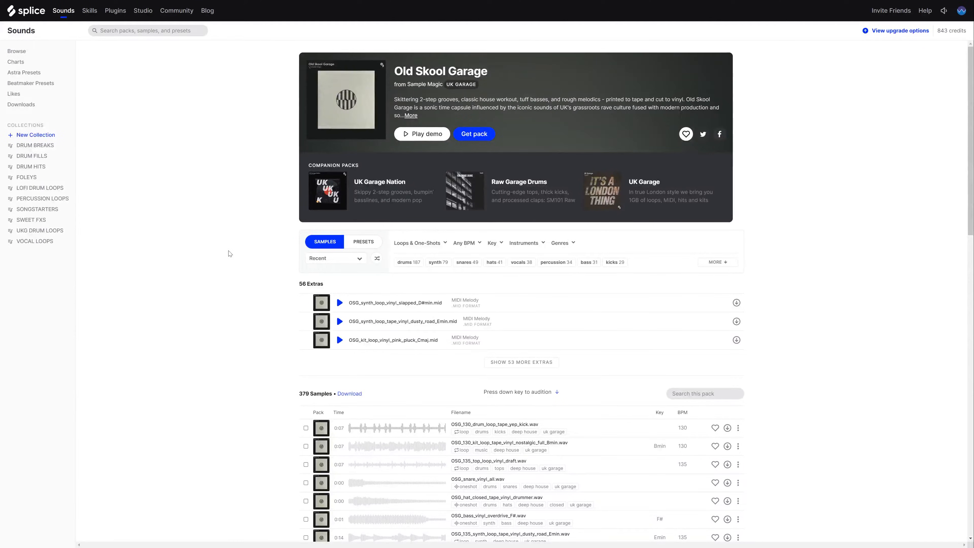
scroll(230, 249, down, 2)
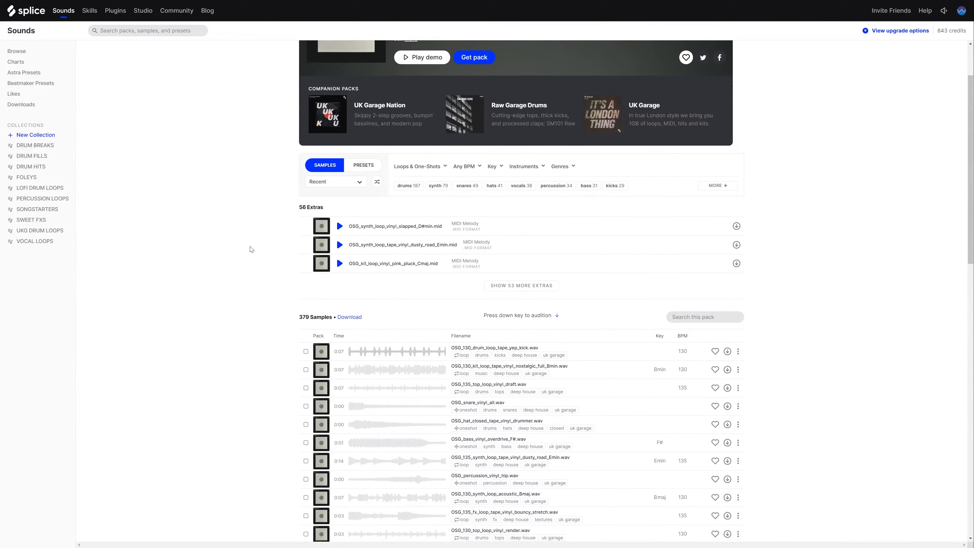
scroll(250, 249, down, 6)
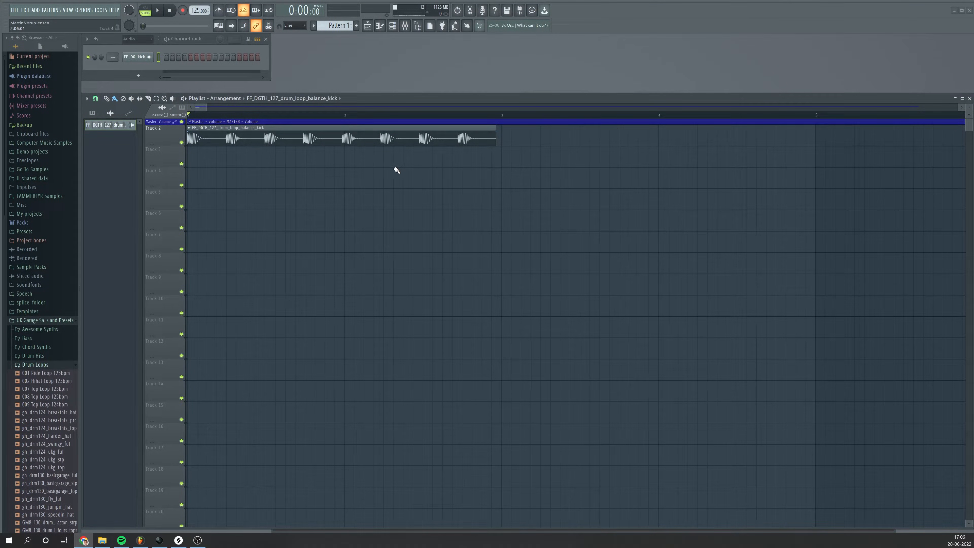
Step: Play back the kick drum loop and the chopped kick pattern on Track 2 in the FL Studio playlist
key(space)
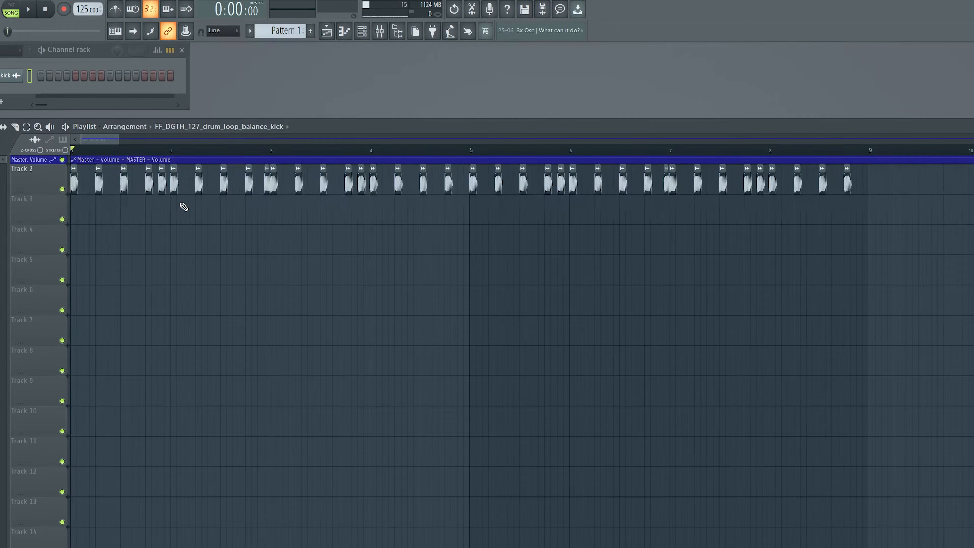
drag(111, 141, 97, 142)
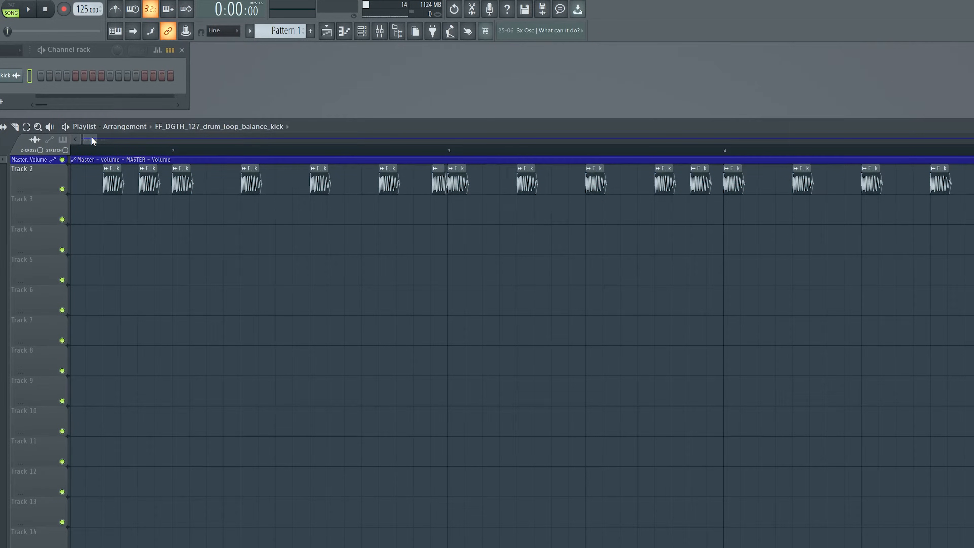
key(space)
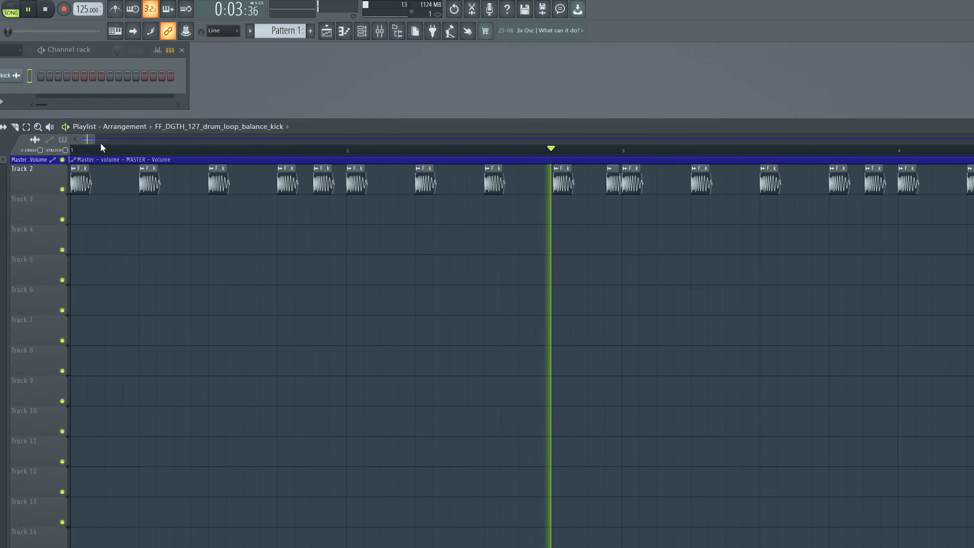
key(space)
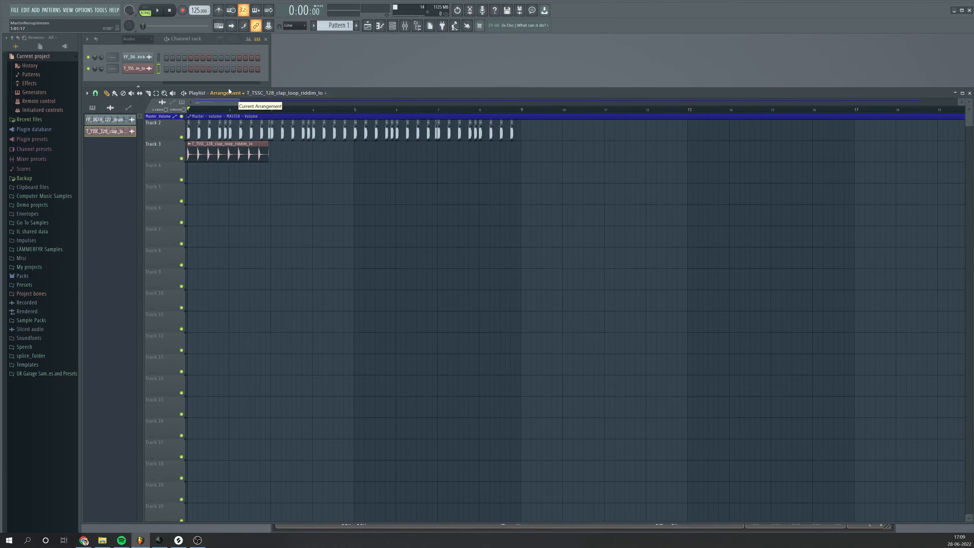
Step: Solo the clap loop on Track 3 and audition it
right_click(182, 158)
key(space)
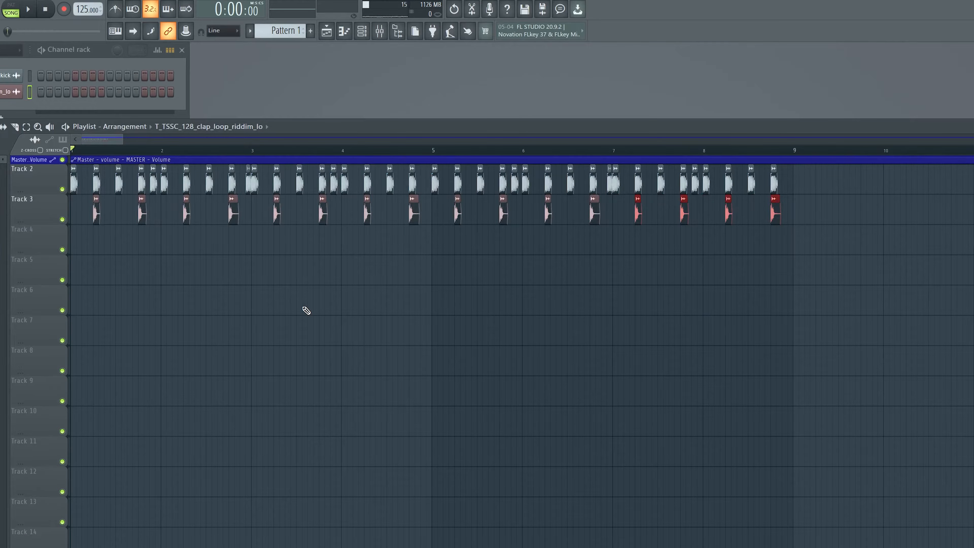
Step: Play the chopped clap pattern on Track 3 together with the kicks from the start of the arrangement
click(95, 149)
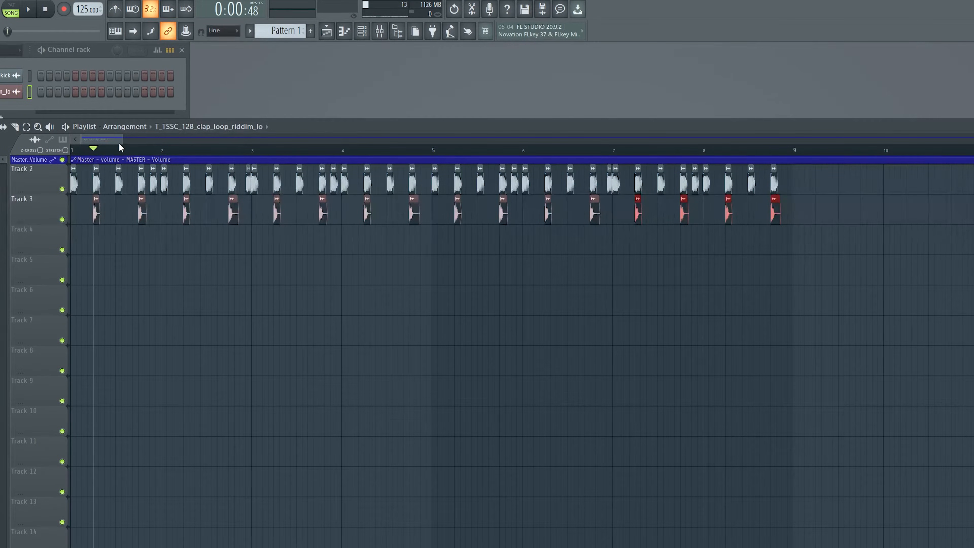
drag(122, 139, 97, 135)
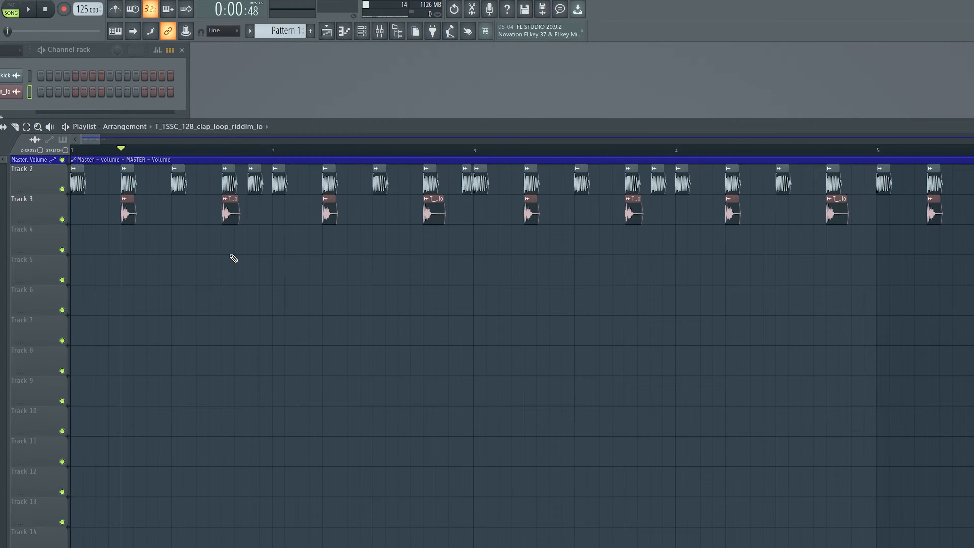
click(72, 150)
key(space)
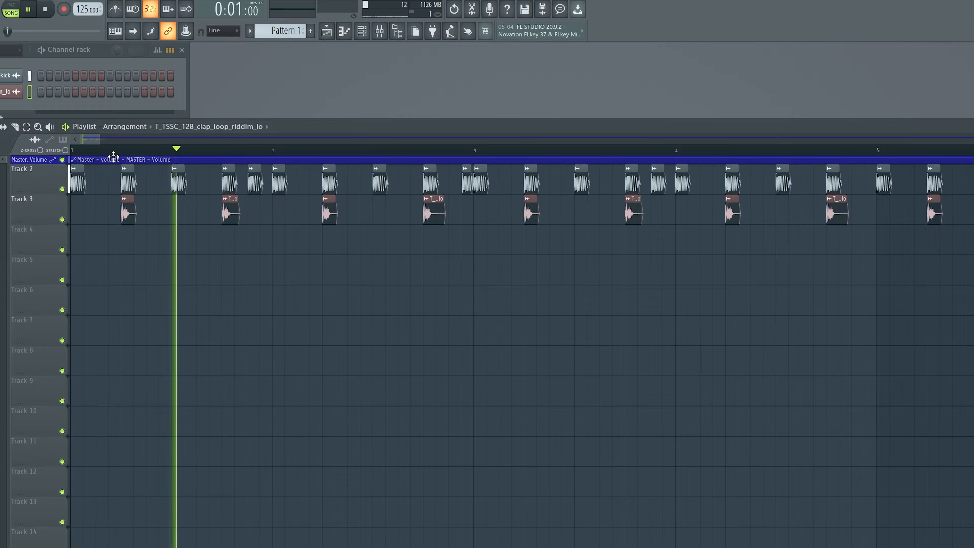
key(space)
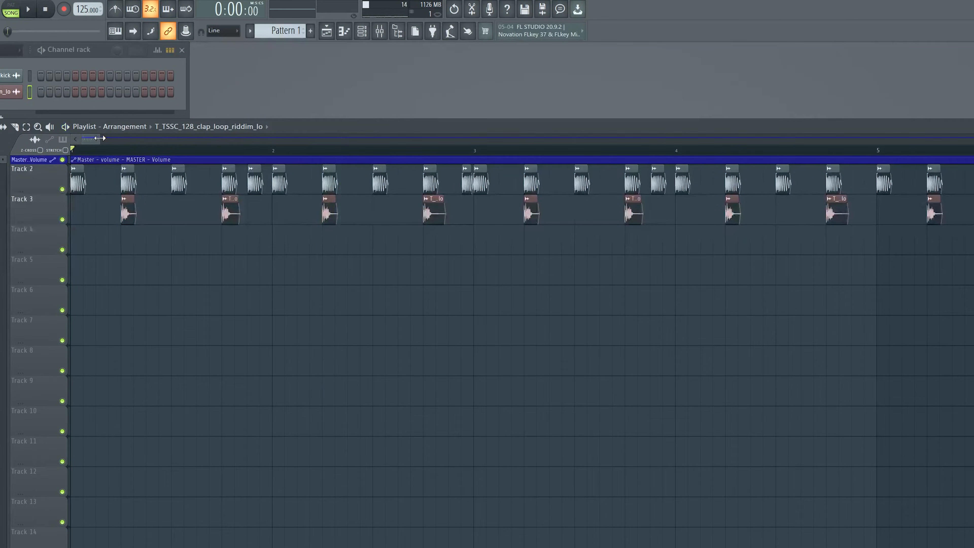
drag(100, 139, 120, 139)
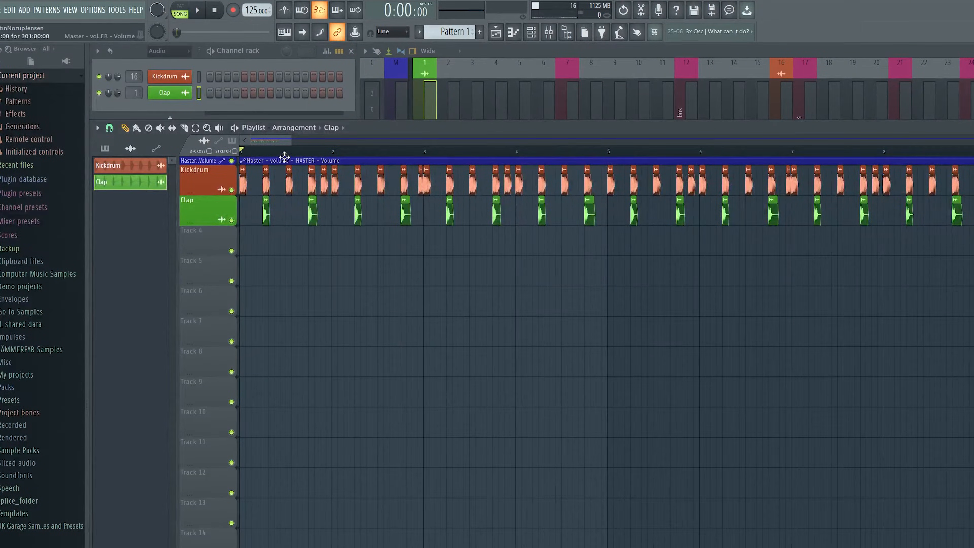
Step: Select a Kickdrum clip and bring the mixer forward with the Kickdrum insert selected
drag(292, 143, 268, 143)
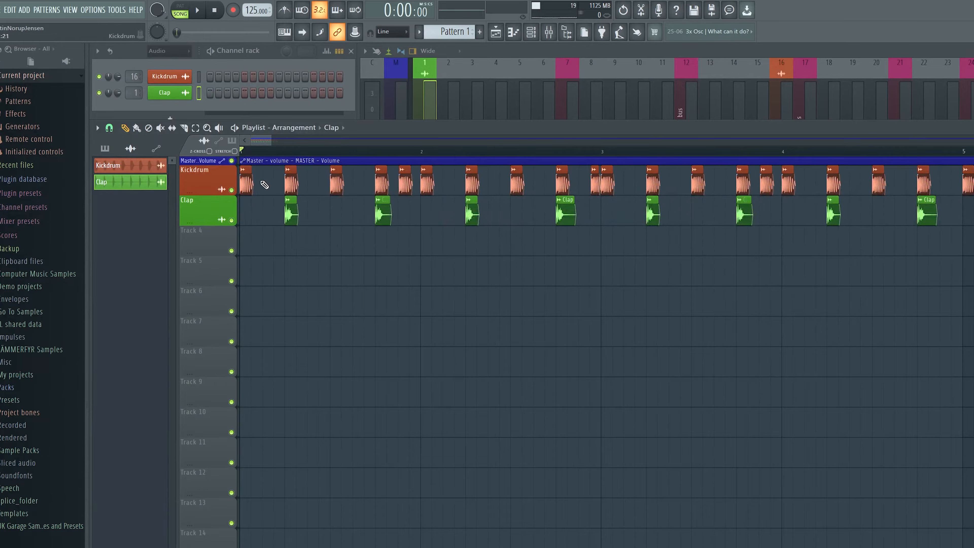
click(247, 182)
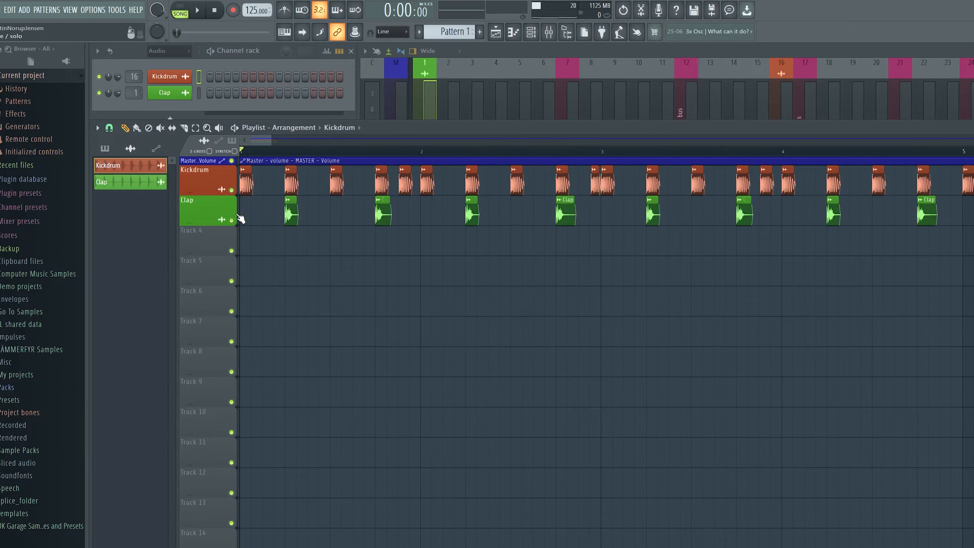
click(489, 52)
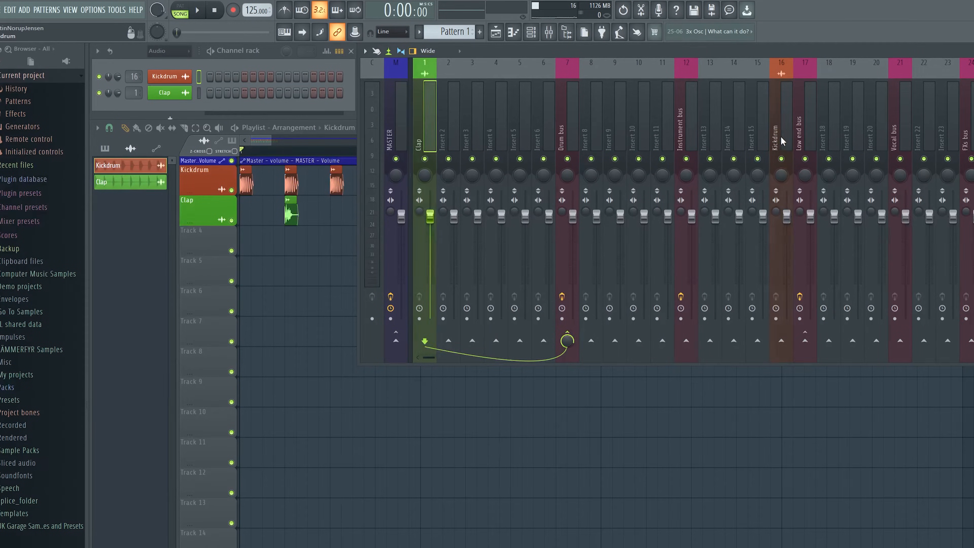
click(782, 145)
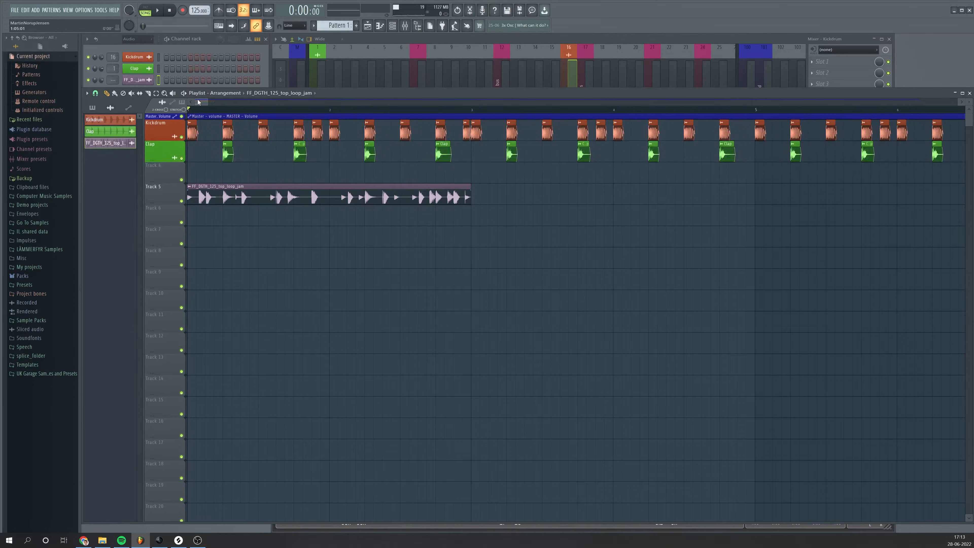
Step: Play the FF_DGTH_125_top_loop_jam loop on Track 5 together with the kick and clap
drag(205, 100, 198, 98)
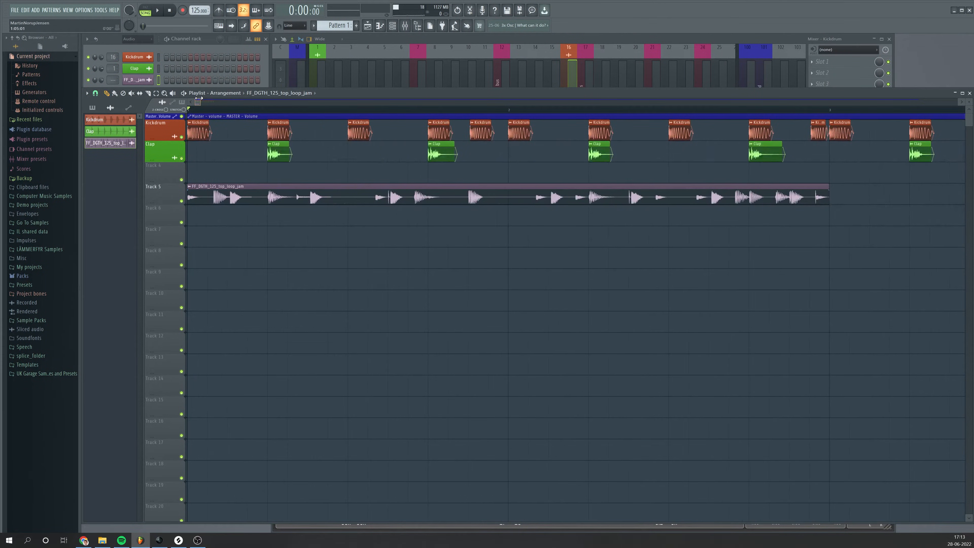
key(space)
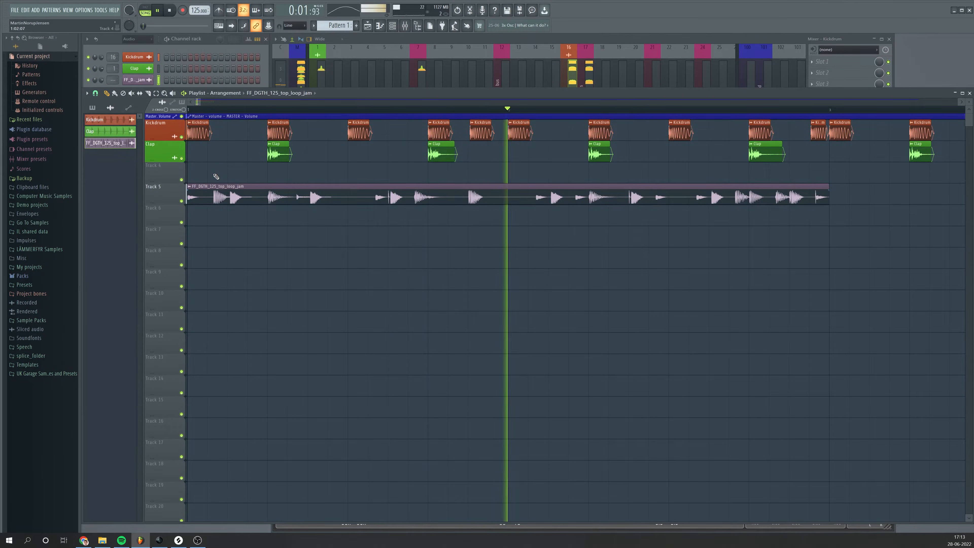
key(space)
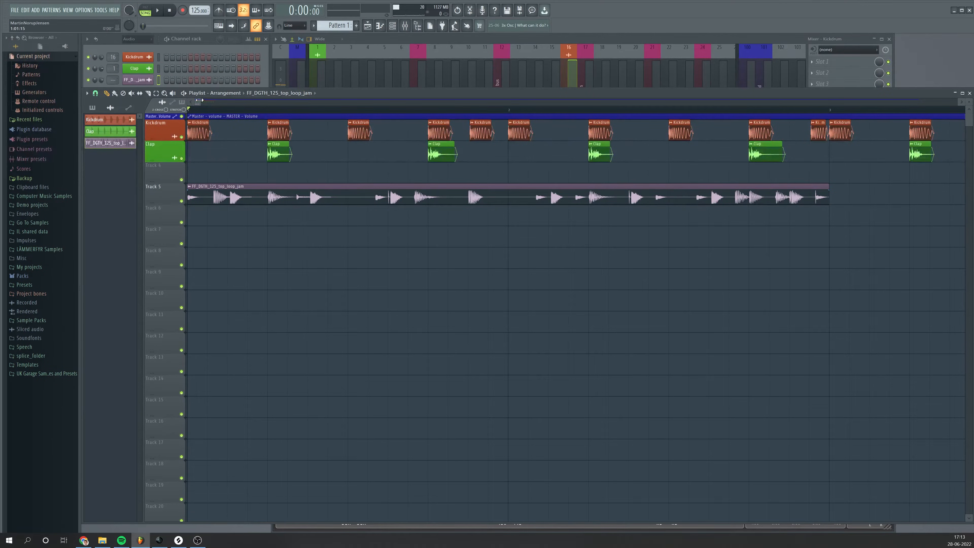
drag(199, 100, 196, 99)
key(space)
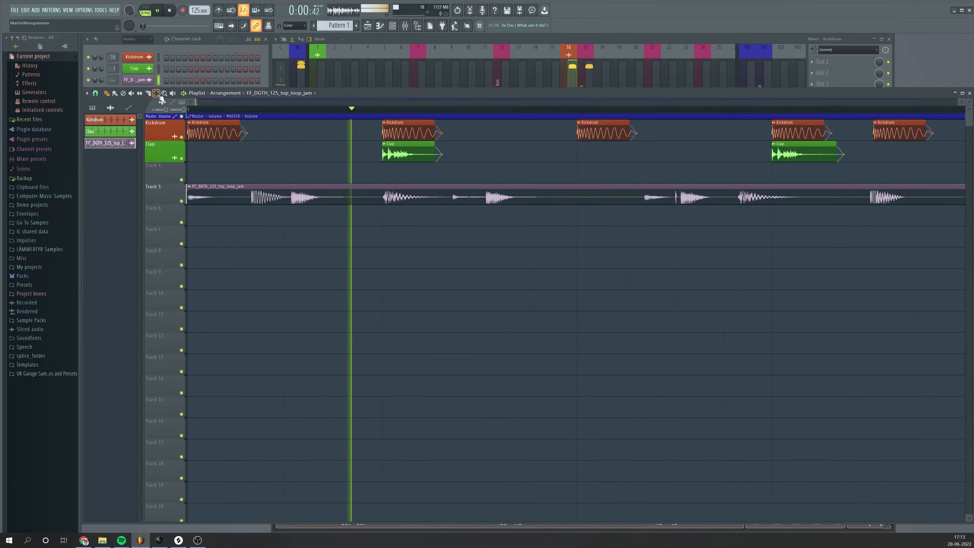
key(space)
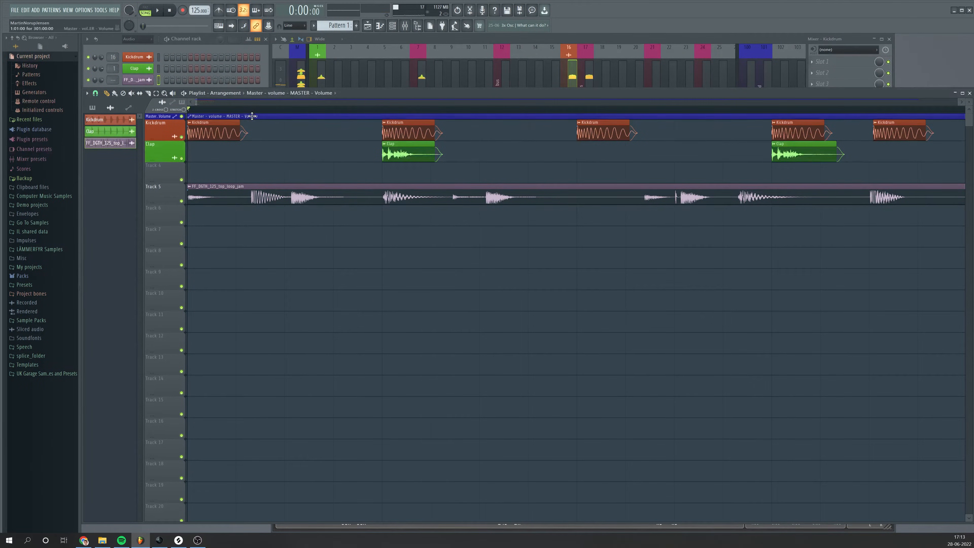
Step: Slice the drum hit just after the first kick out of the Track 5 top loop and move it to Track 4
click(253, 116)
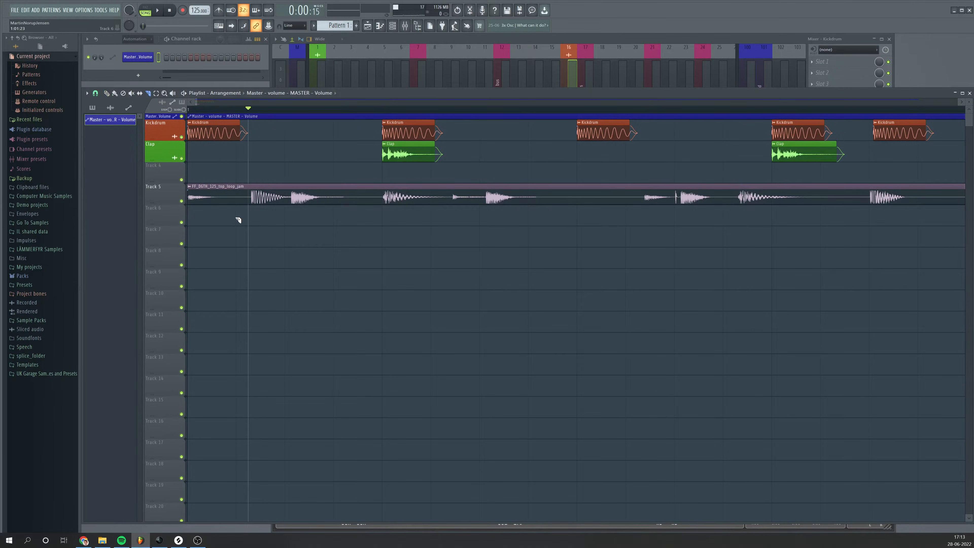
drag(251, 187, 250, 224)
drag(280, 181, 285, 228)
click(107, 93)
drag(272, 193, 271, 157)
Step: Make the extracted hit on Track 4 unique and set its declicking mode to Generic (bleeding)
right_click(249, 169)
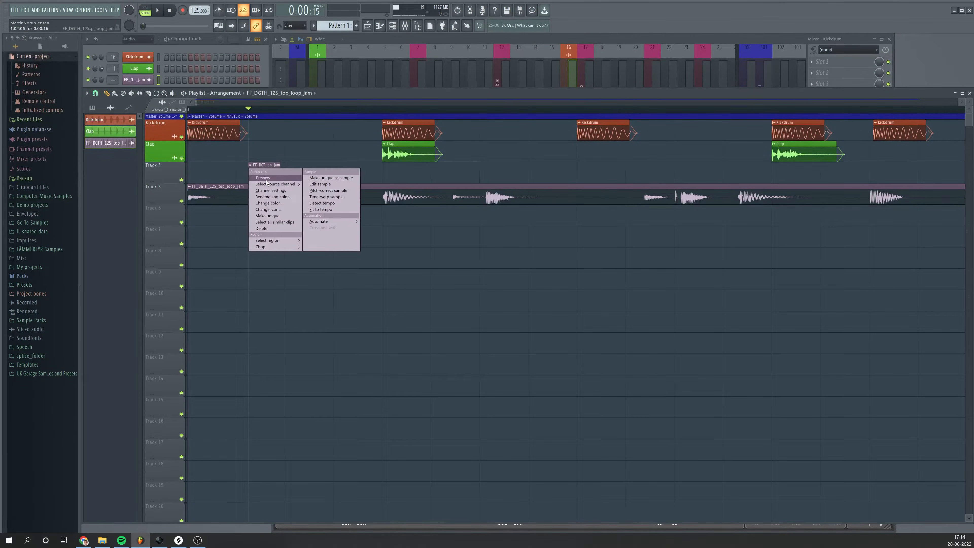
click(271, 216)
double_click(255, 169)
click(194, 185)
click(198, 212)
click(344, 110)
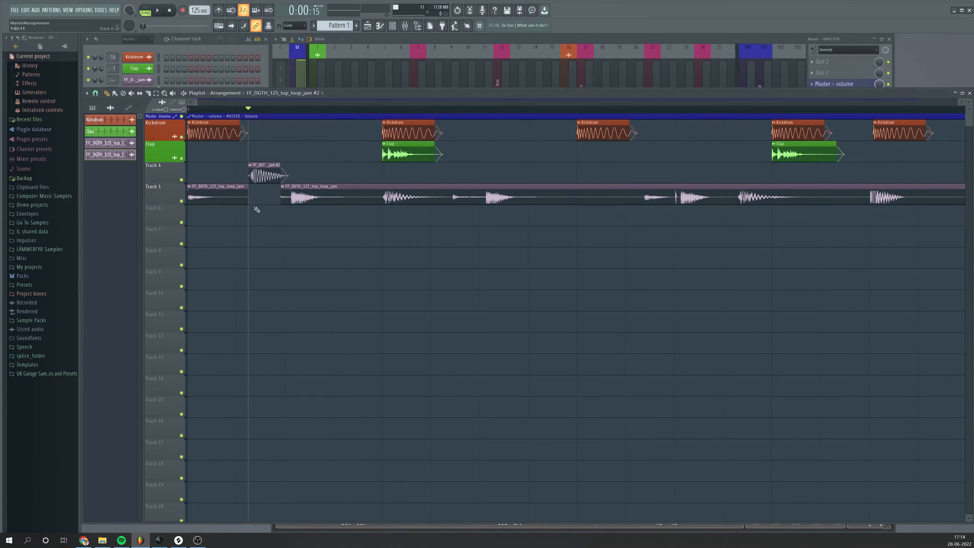
Step: Set the declicking mode of the original top loop on Track 5 to Transient (bleeding)
double_click(221, 192)
click(196, 175)
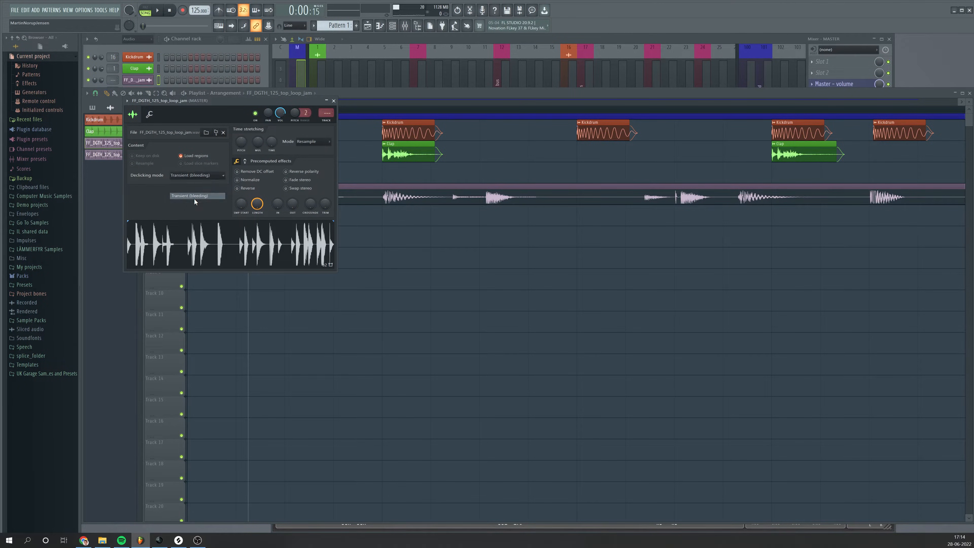
click(190, 202)
click(333, 100)
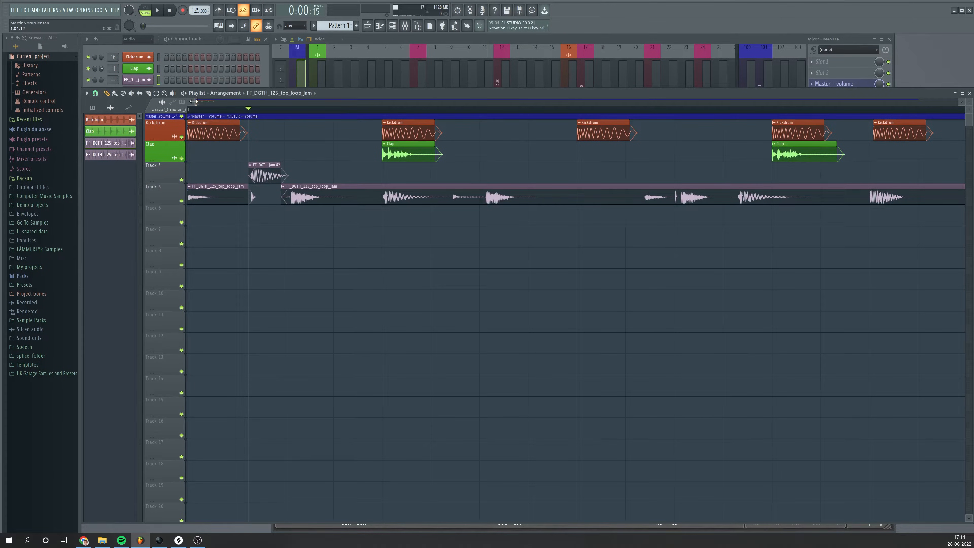
Step: Shift the extracted hit on Track 4 to just before the first clap and audition it with Track 5 muted
drag(274, 180, 362, 180)
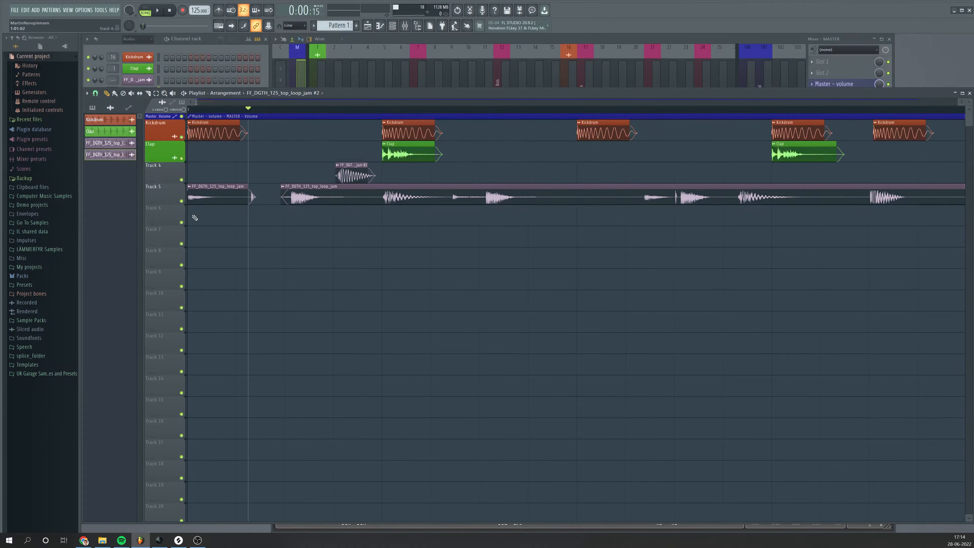
click(181, 201)
key(space)
key(space)
key(space)
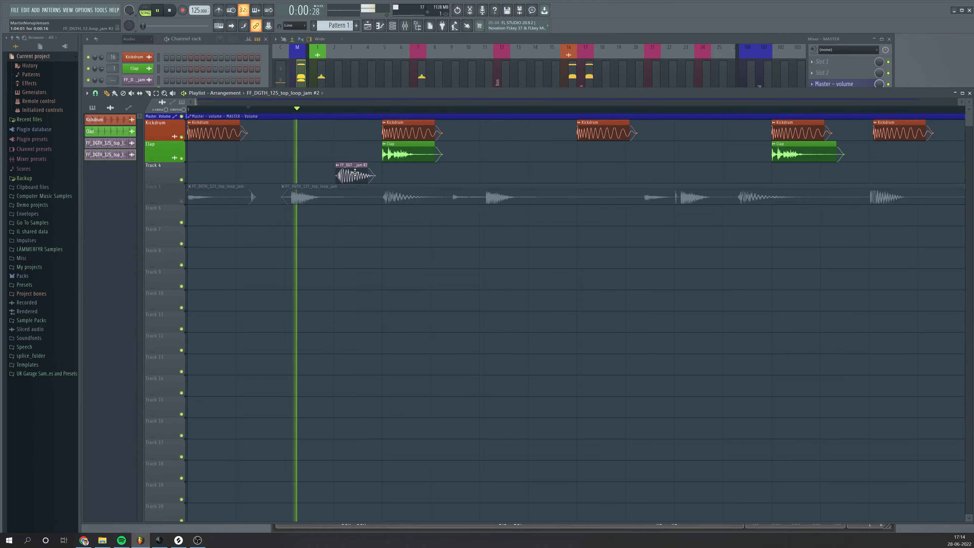
key(space)
Step: Reposition the extracted hit on Track 4 right after the first clap and audition it against the kick and clap
mouse_move(355, 172)
mouse_down()
mouse_move(552, 167)
mouse_move(452, 171)
mouse_up()
key(space)
key(space)
key(space)
key(space)
key(space)
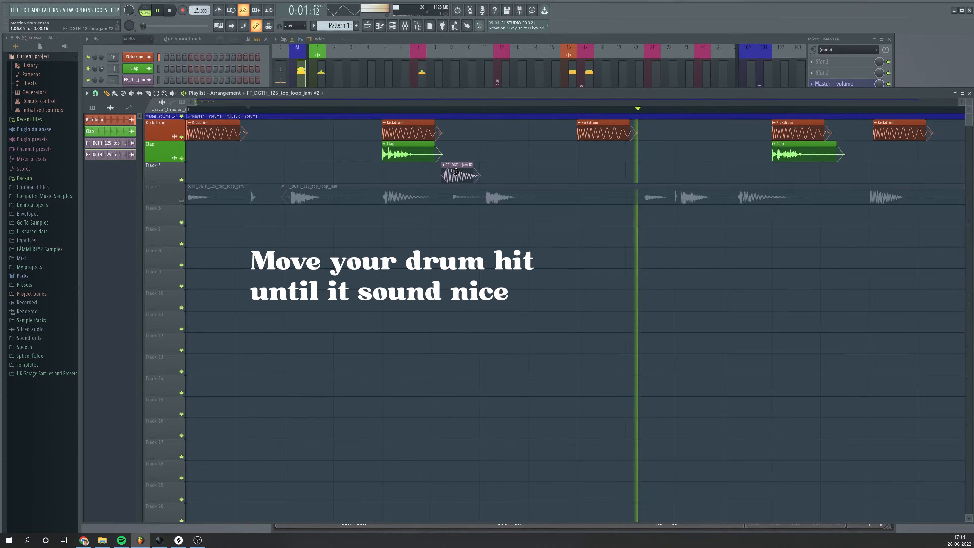
key(space)
Step: Check the channel settings of the extracted hit on Track 4
double_click(453, 172)
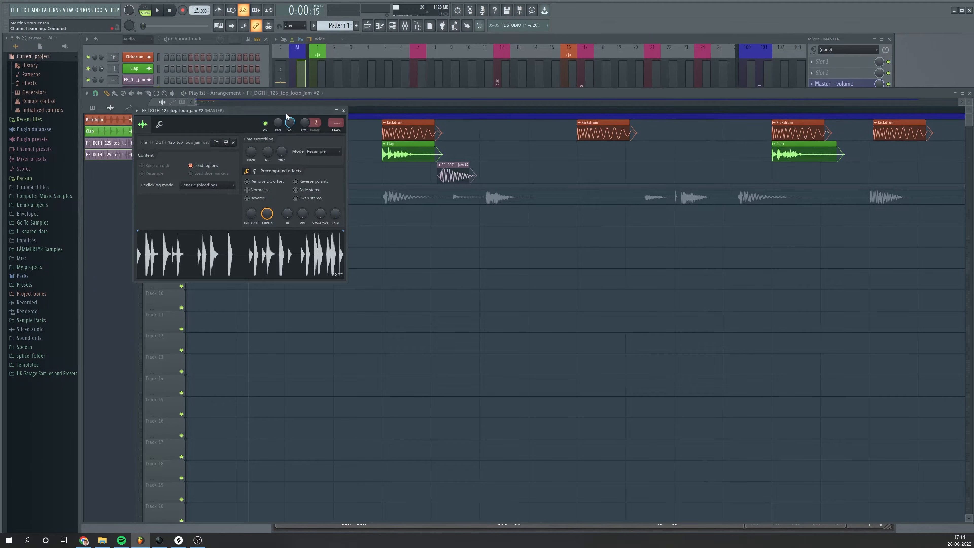
click(343, 110)
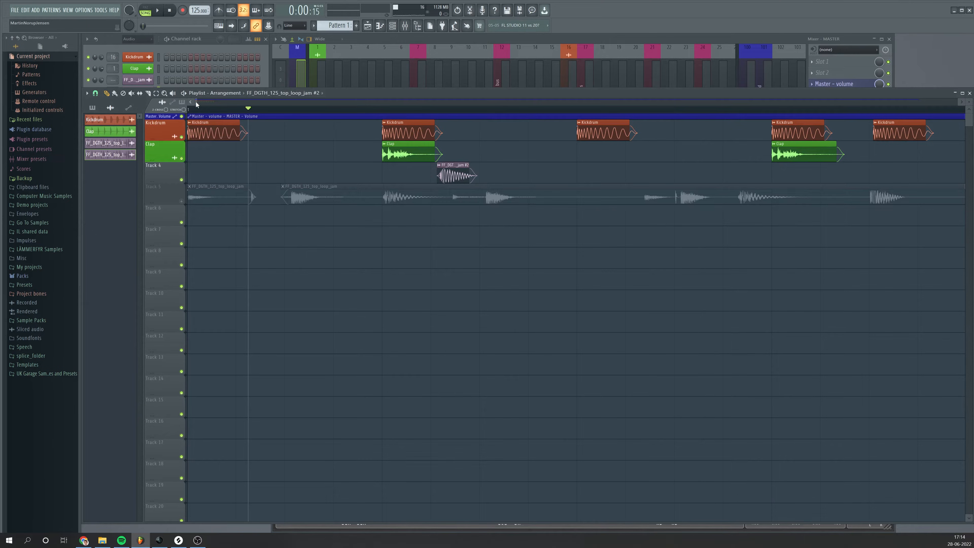
drag(196, 101, 219, 102)
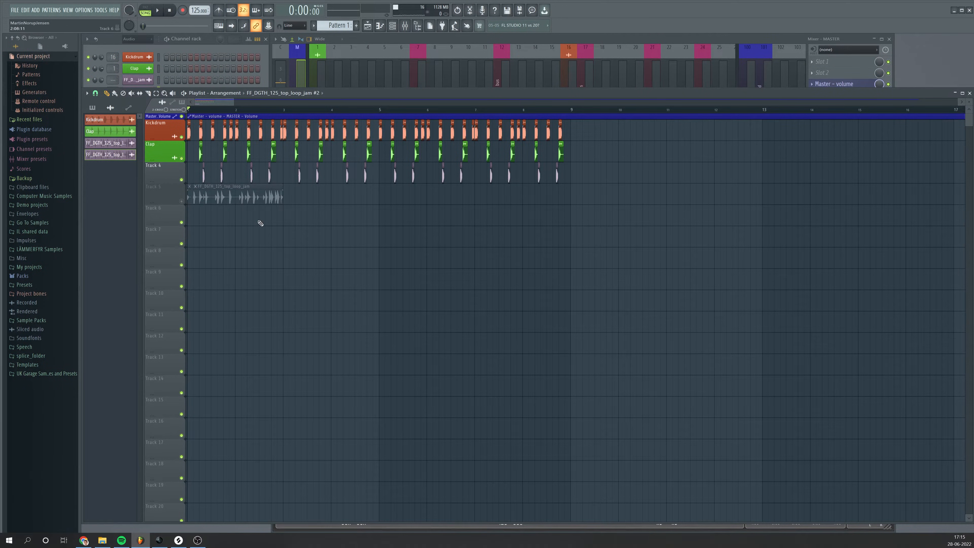
Step: Audition the repeated hits on Track 4 together with the kick and clap pattern
key(space)
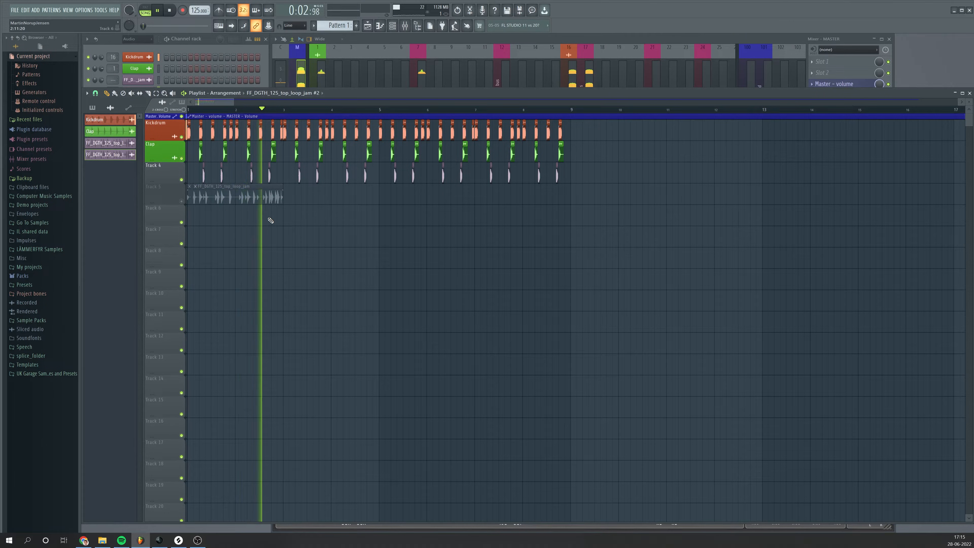
key(space)
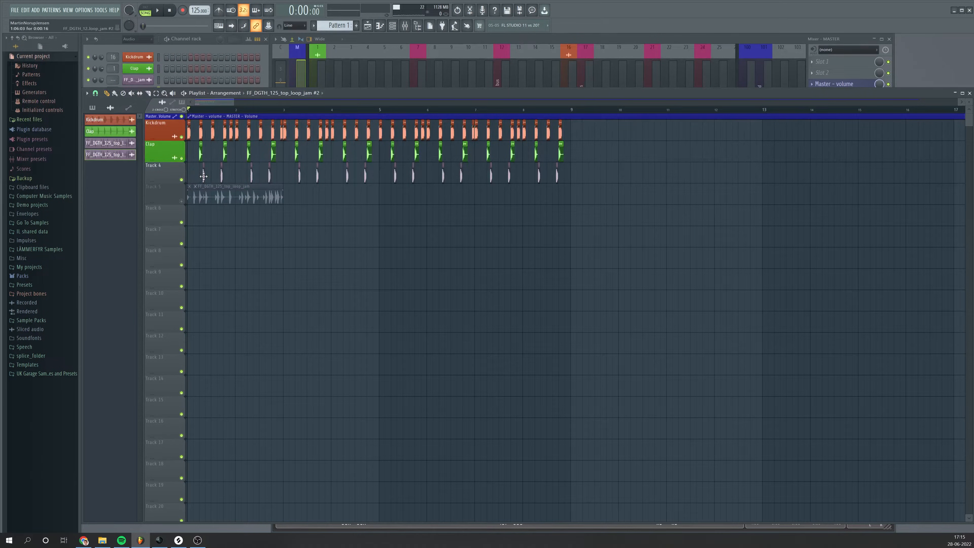
Step: Rename the extracted hit's channel to Rim kinda thing, colour it green and route it to a free mixer track
double_click(221, 176)
click(137, 111)
click(156, 223)
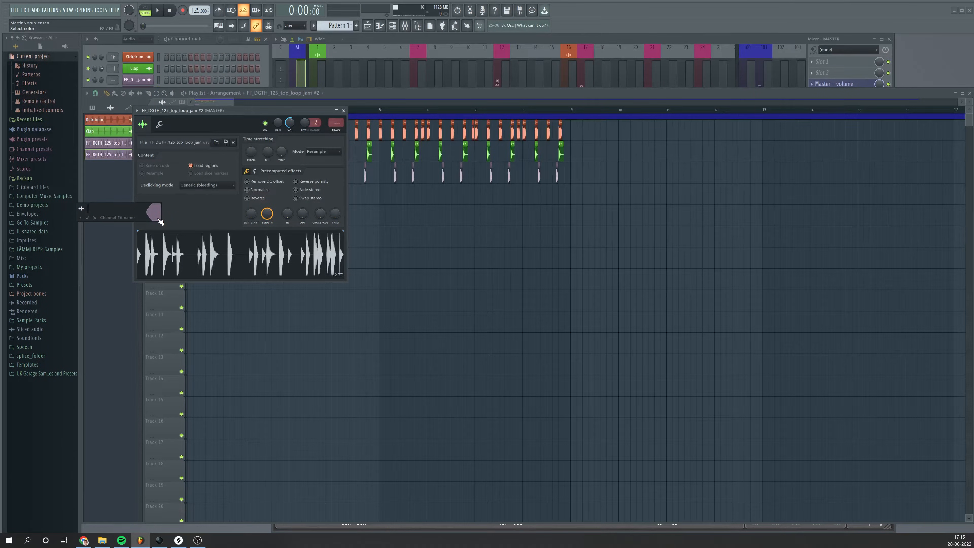
click(137, 112)
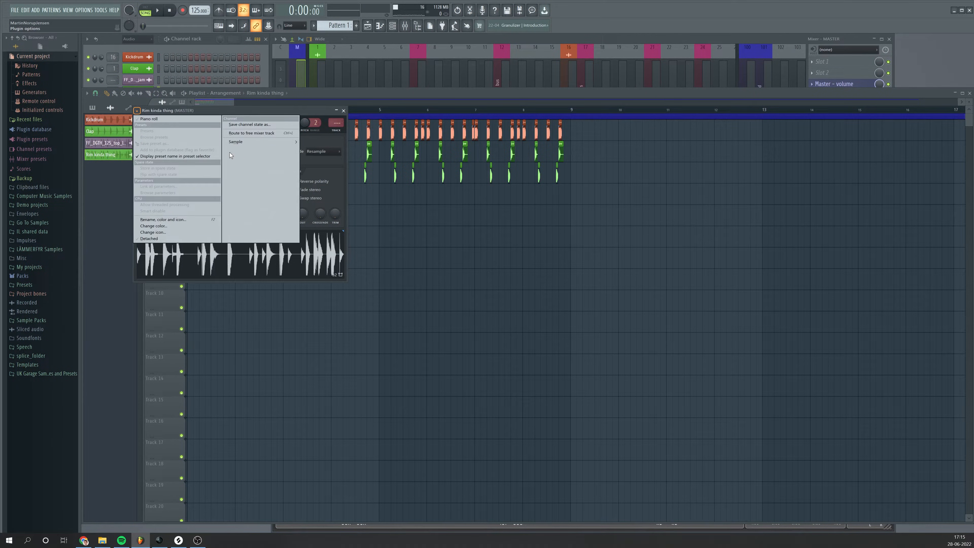
click(253, 132)
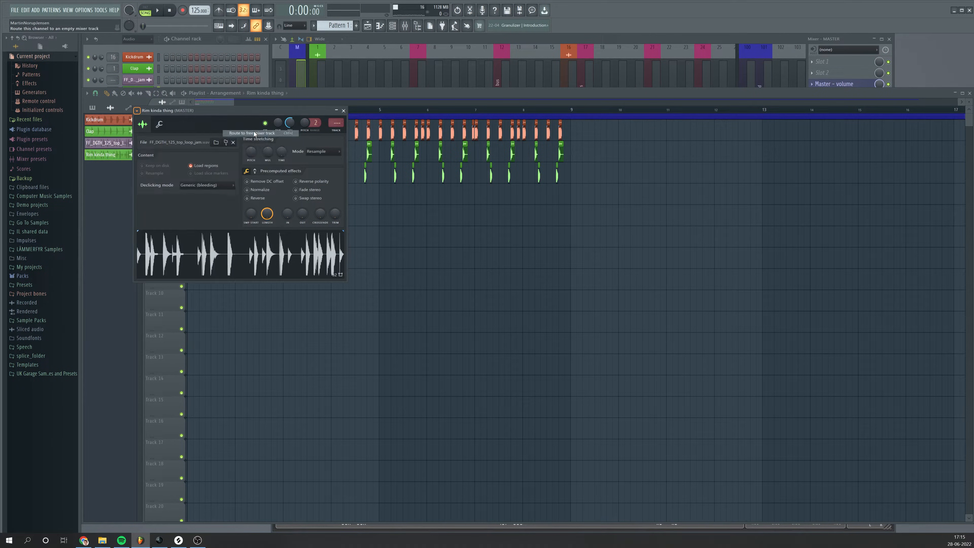
Step: Give playlist Track 4 the name and green colour of the Rim kinda thing channel and unmute Track 5
right_click(417, 243)
click(441, 254)
click(398, 318)
key(ctrl+z)
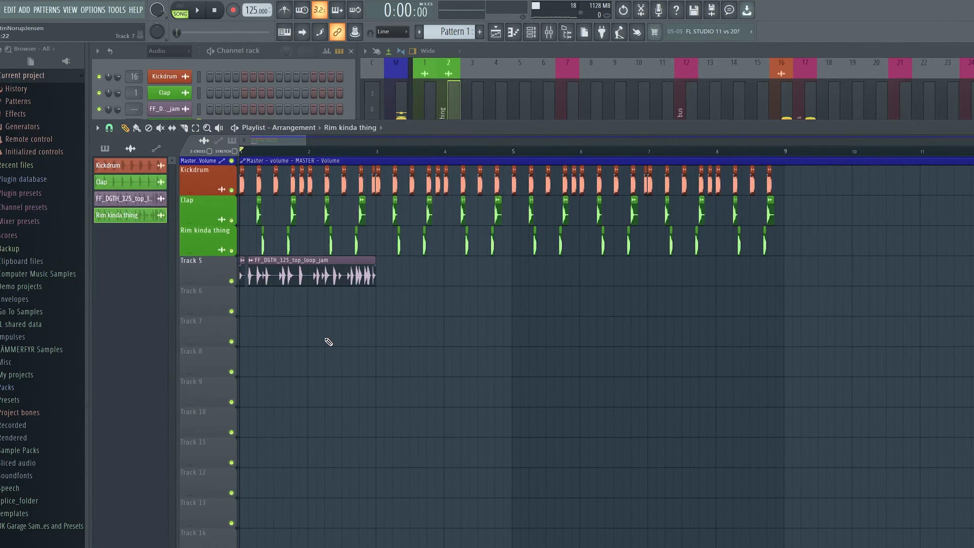
Step: Slice the hit before the second kick out of the top loop on Track 5 and delete the surplus pieces
drag(305, 140, 255, 139)
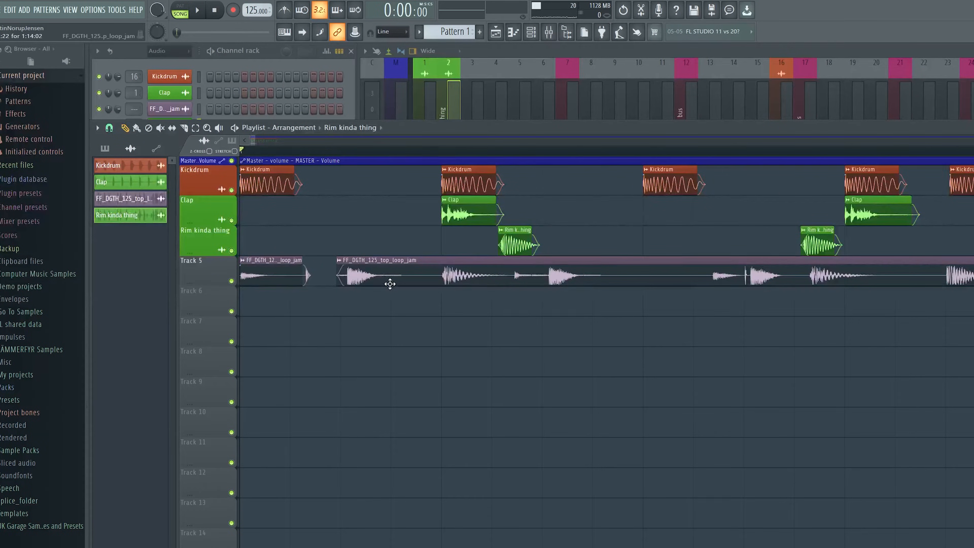
click(184, 128)
drag(380, 265, 379, 309)
click(125, 127)
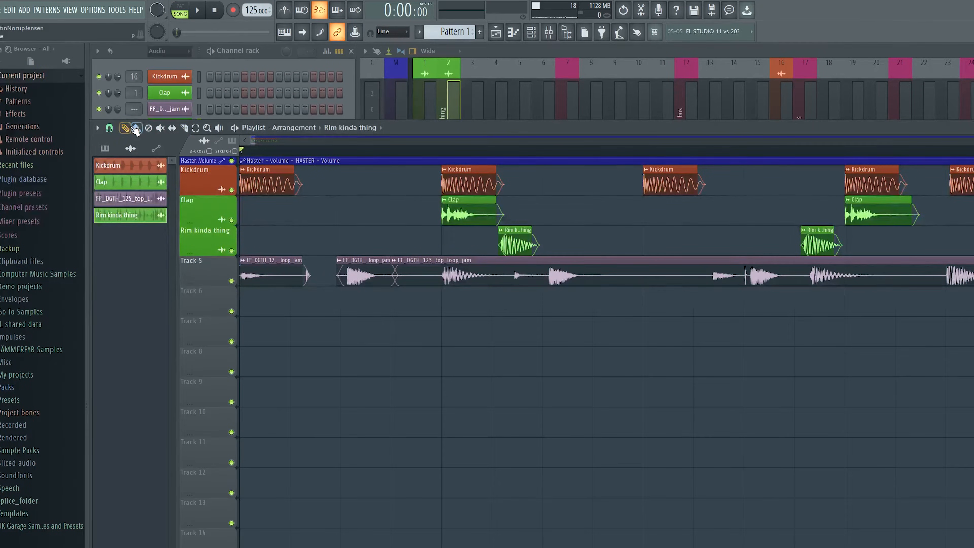
right_click(276, 278)
Step: Position the isolated Track 5 hit midway between the first two kicks and audition it
drag(255, 142, 253, 141)
drag(373, 278, 392, 271)
key(space)
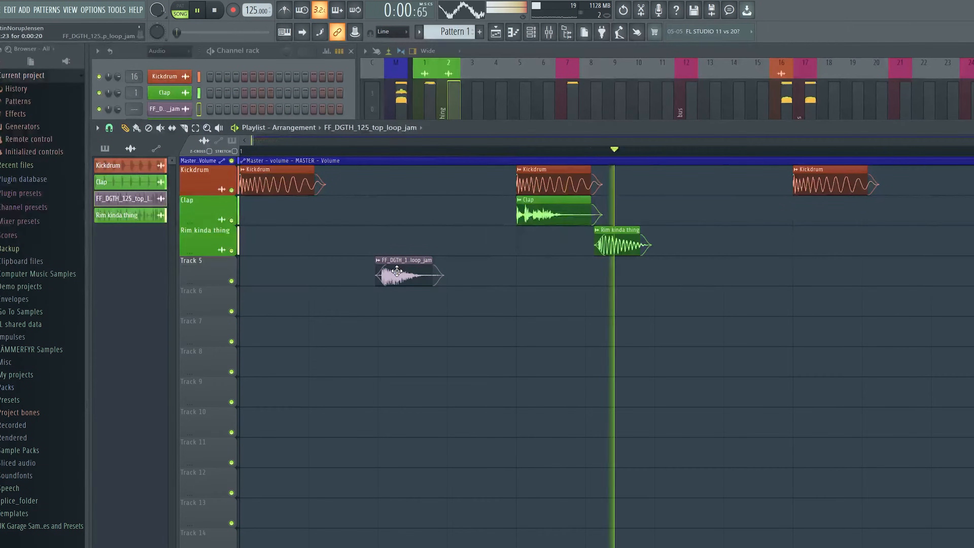
Step: Set the channel volume of the FF_DGTH_125_top_loop_jam hit to about 72%
double_click(392, 270)
key(space)
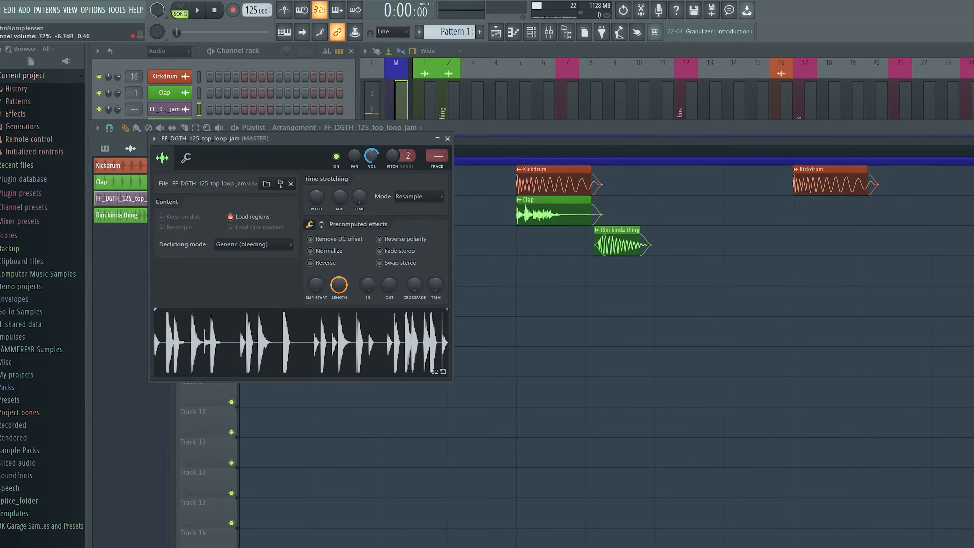
click(447, 139)
Step: Duplicate the hit on Track 5 along the offbeats through bar 8 and audition the pattern
drag(255, 140, 282, 140)
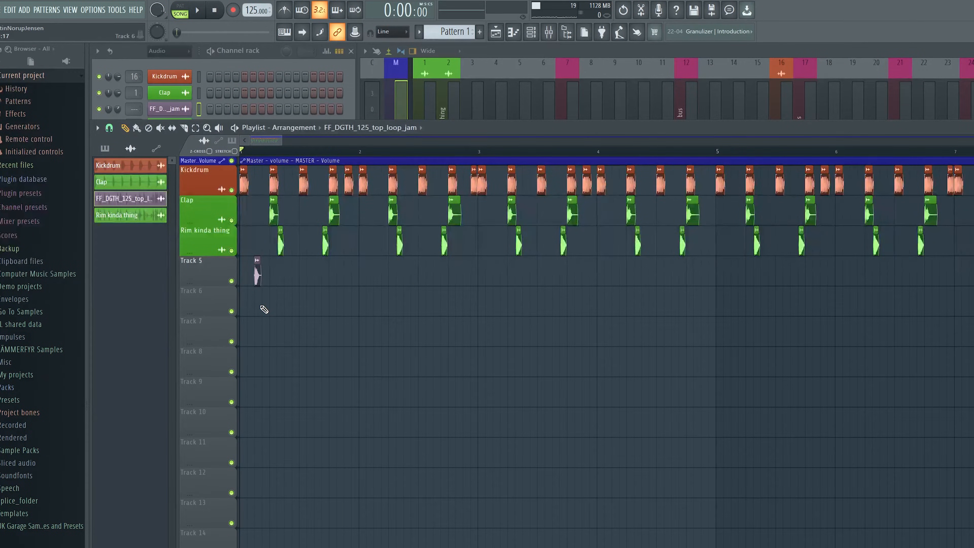
drag(281, 316, 246, 255)
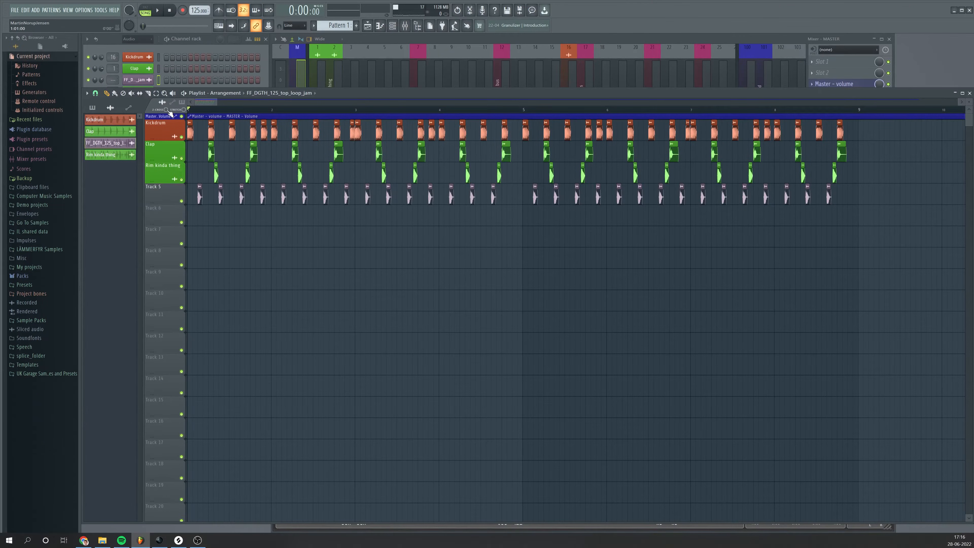
key(space)
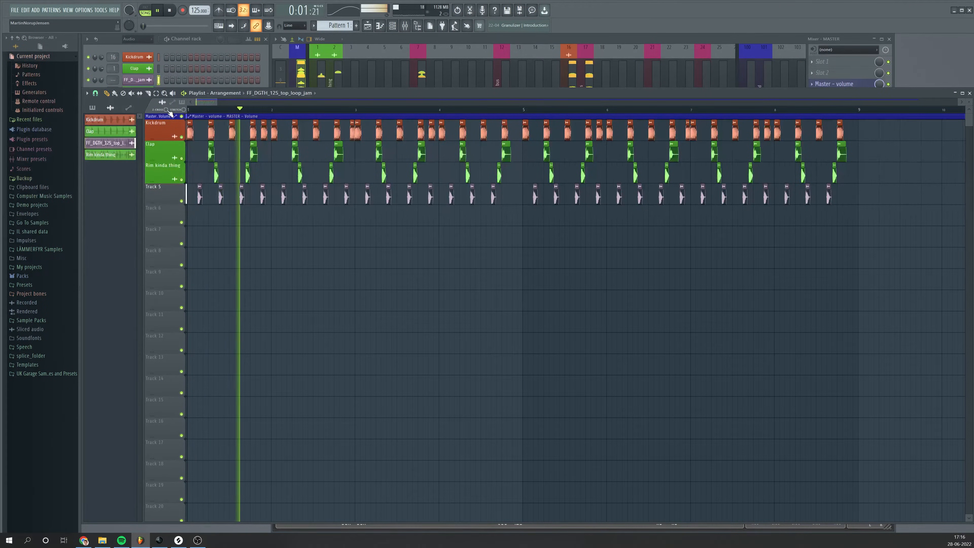
key(space)
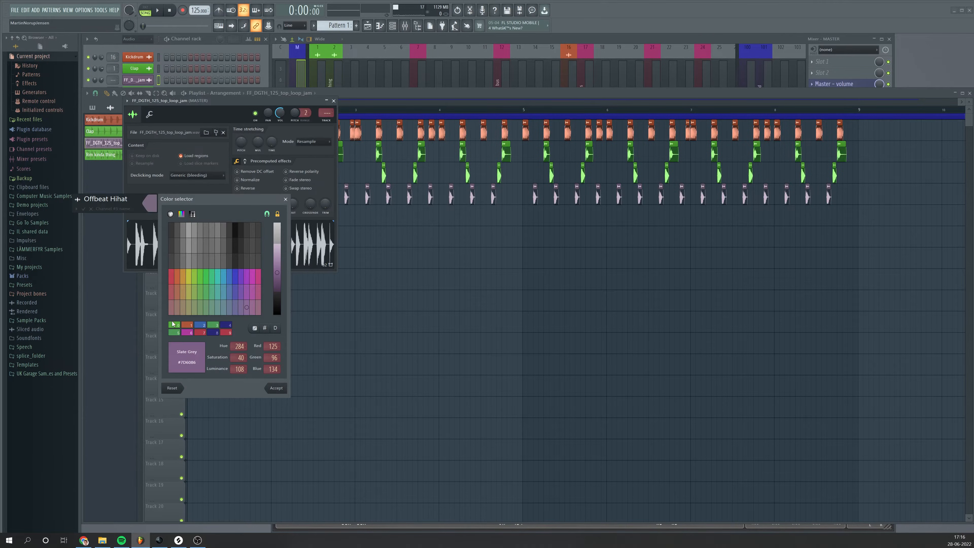
Step: Rename the Track 5 hit's channel to Offbeat Hihat and colour it green
click(173, 324)
key(Return)
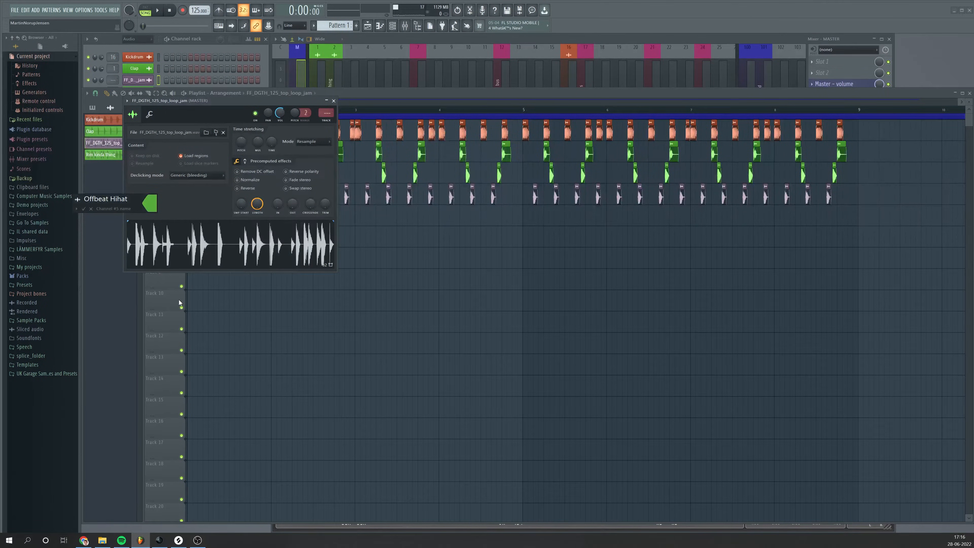
key(Return)
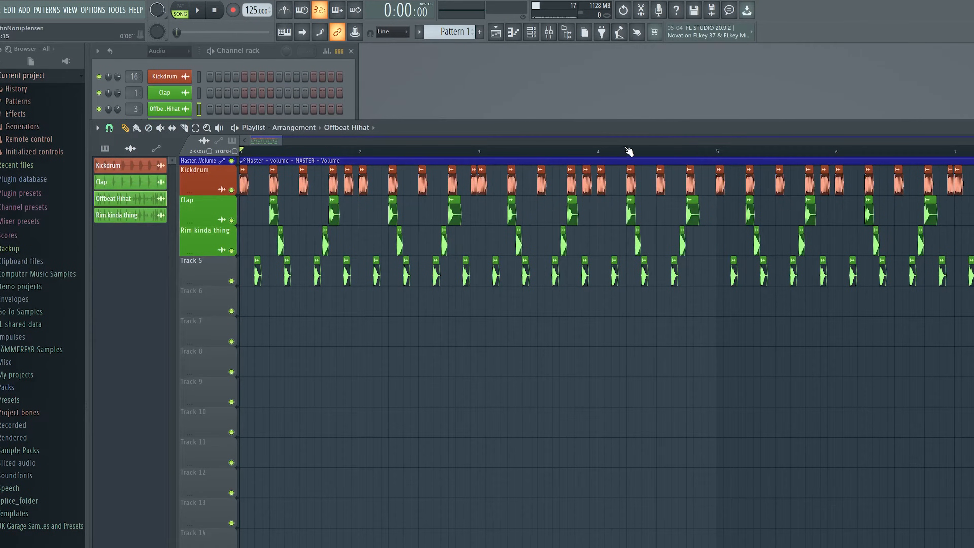
Step: Audition the beat with the offbeat hi-hats from bar 4
click(598, 151)
key(space)
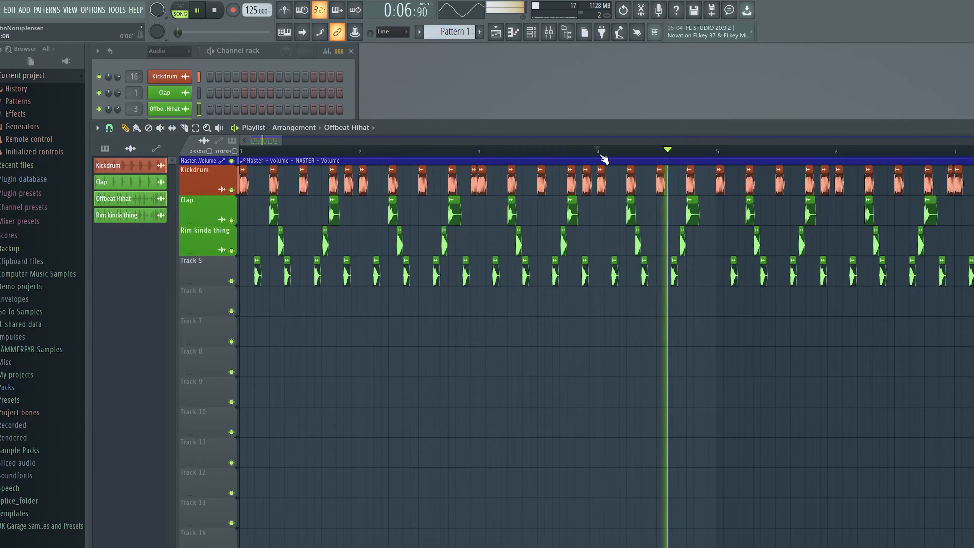
key(space)
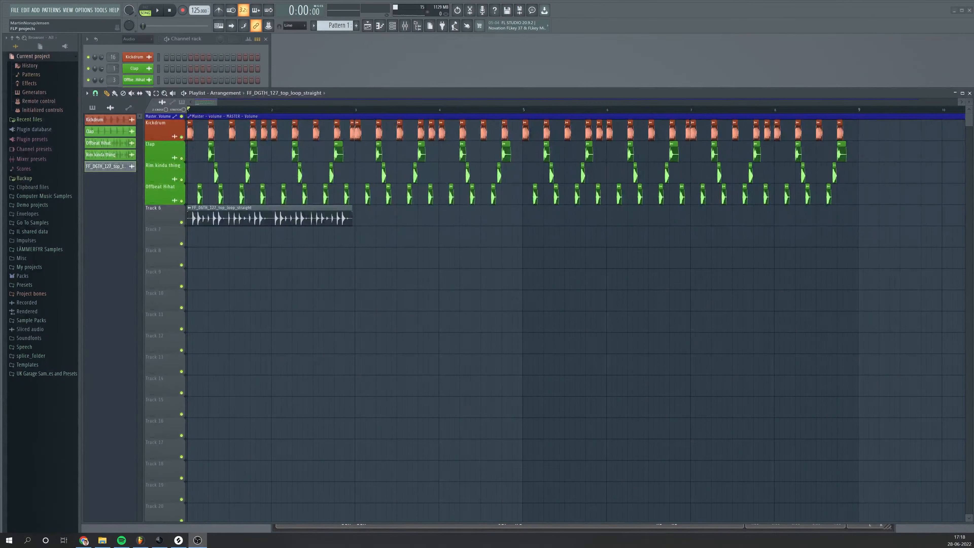
Step: Audition the FF_DGTH_127_top_loop_straight clip on Track 6
scroll(364, 200, up, 4)
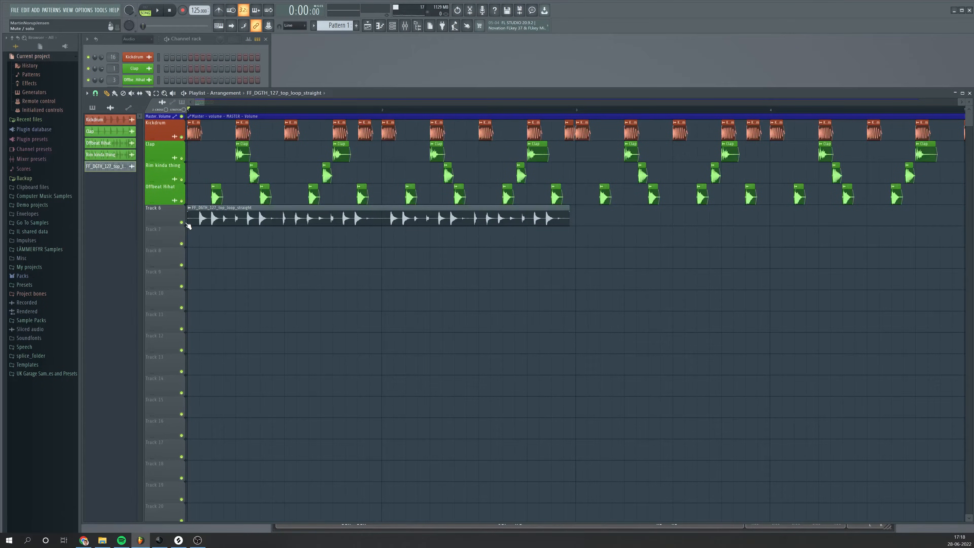
right_click(183, 223)
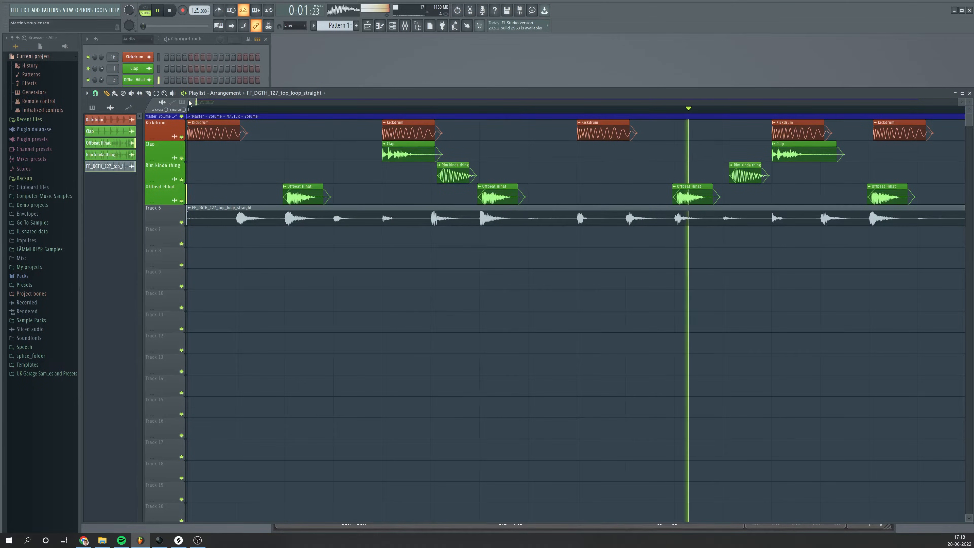
key(space)
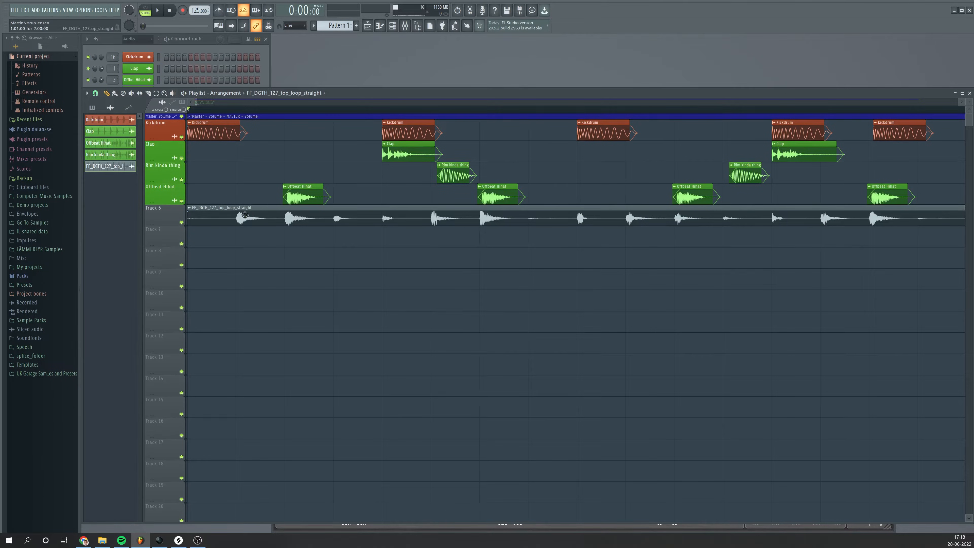
Step: Slice the start of the straight top loop on Track 6 into single hits and delete the surplus pieces, keeping four hits
drag(240, 208, 234, 247)
drag(273, 207, 270, 246)
mouse_move(334, 208)
mouse_down()
mouse_move(331, 236)
mouse_move(352, 230)
mouse_move(352, 242)
mouse_up()
mouse_move(377, 207)
mouse_down()
mouse_move(380, 230)
mouse_move(399, 248)
mouse_up()
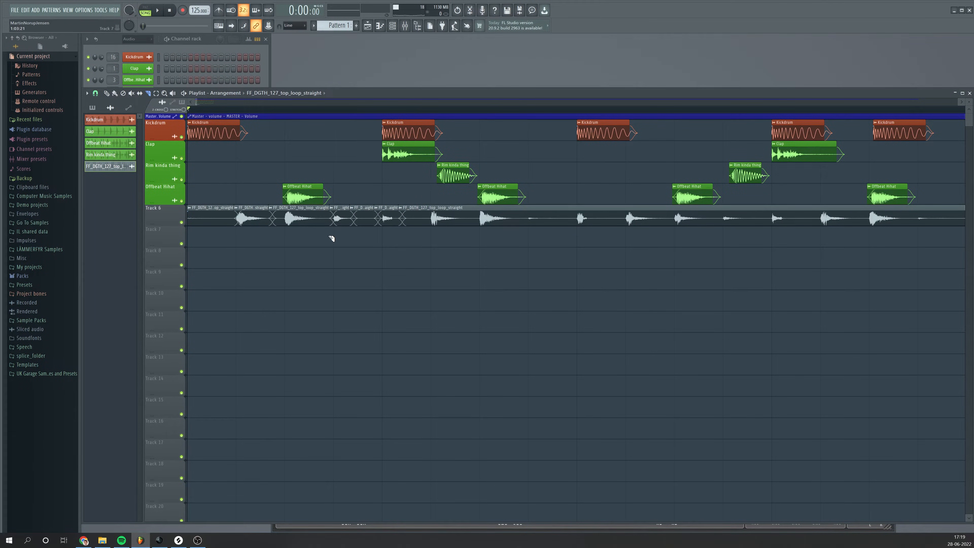
click(107, 93)
right_click(210, 217)
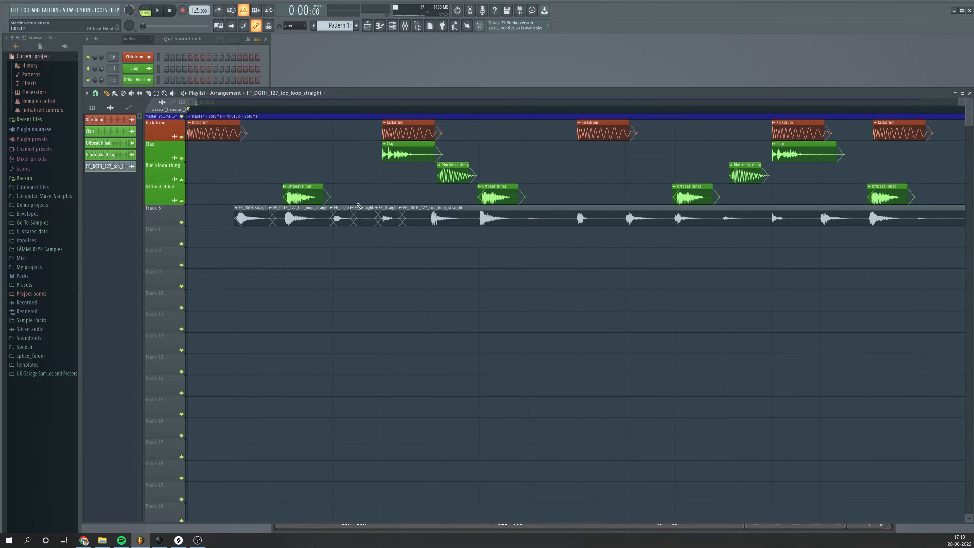
right_click(362, 218)
right_click(430, 219)
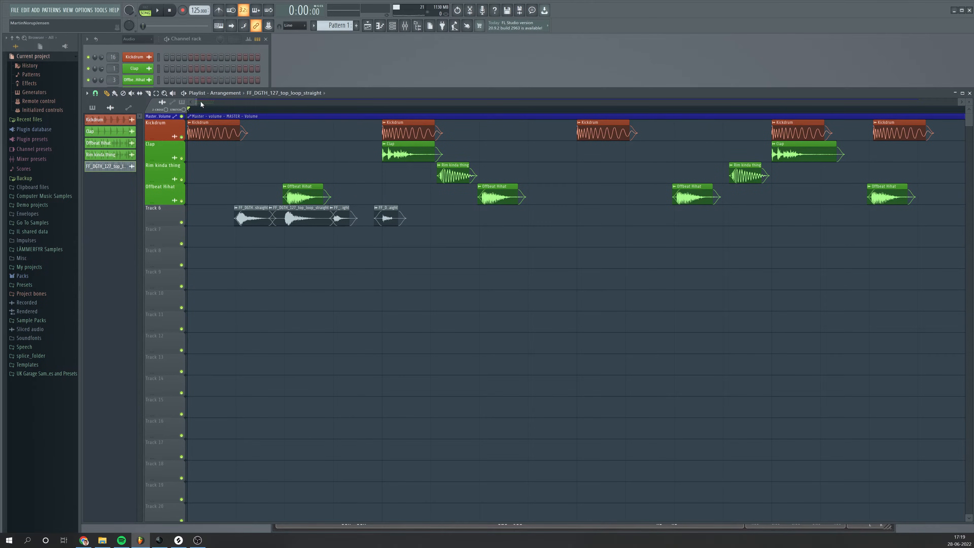
Step: Move the longest sliced hit on Track 6 to just before the second offbeat hi-hat and audition it with the beat
drag(297, 229, 449, 249)
key(space)
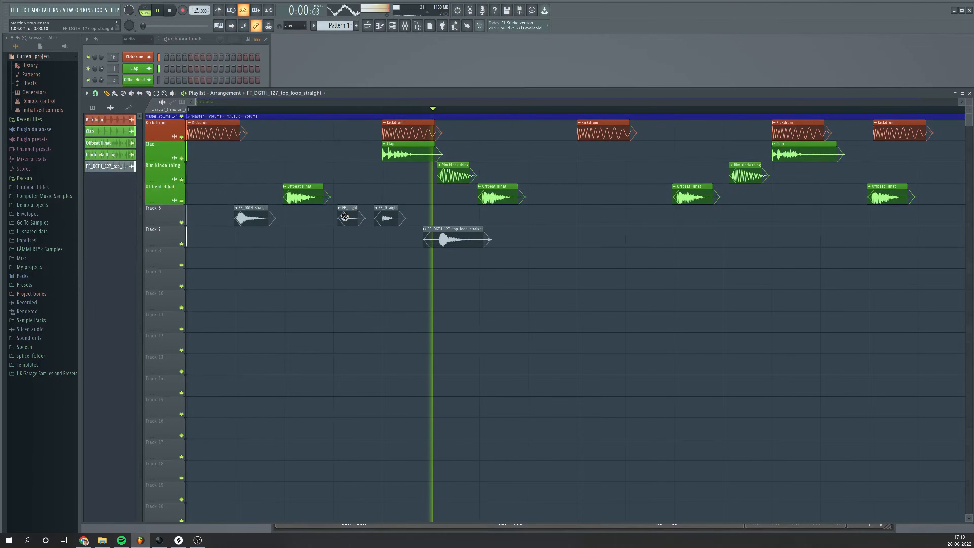
drag(448, 234, 472, 214)
key(space)
key(space)
click(465, 280)
right_click(466, 279)
key(space)
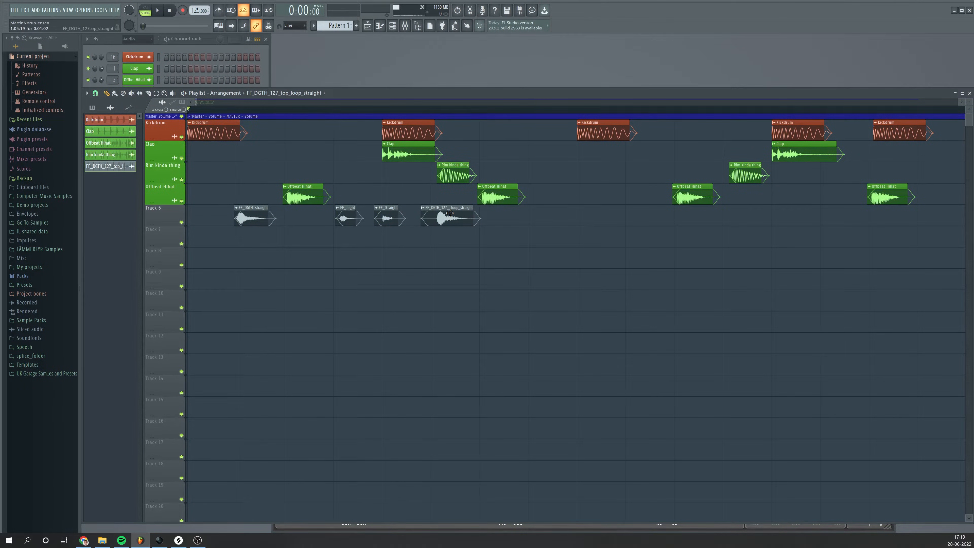
Step: Set the straight top loop's channel volume to about 67% and fine-tune the positions of the first two hits on Track 6
double_click(449, 214)
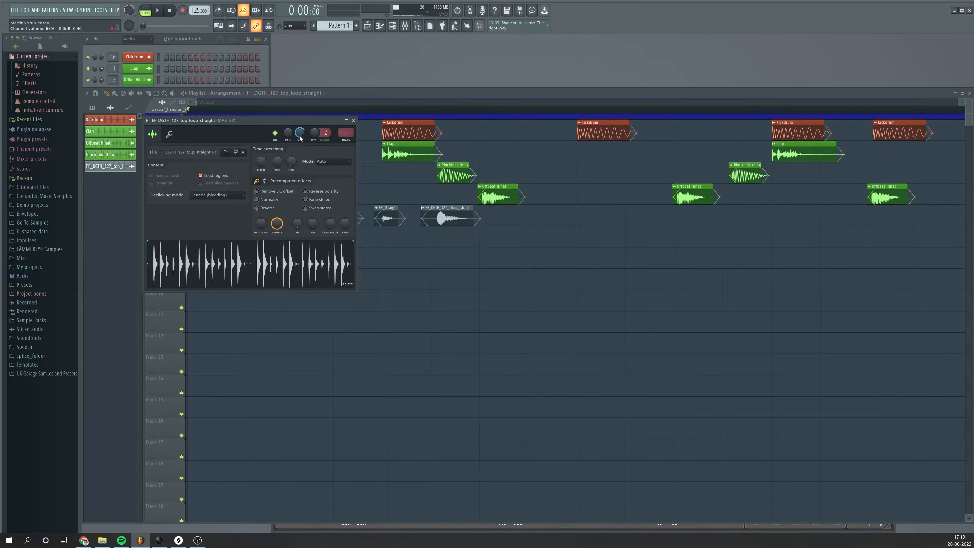
click(353, 120)
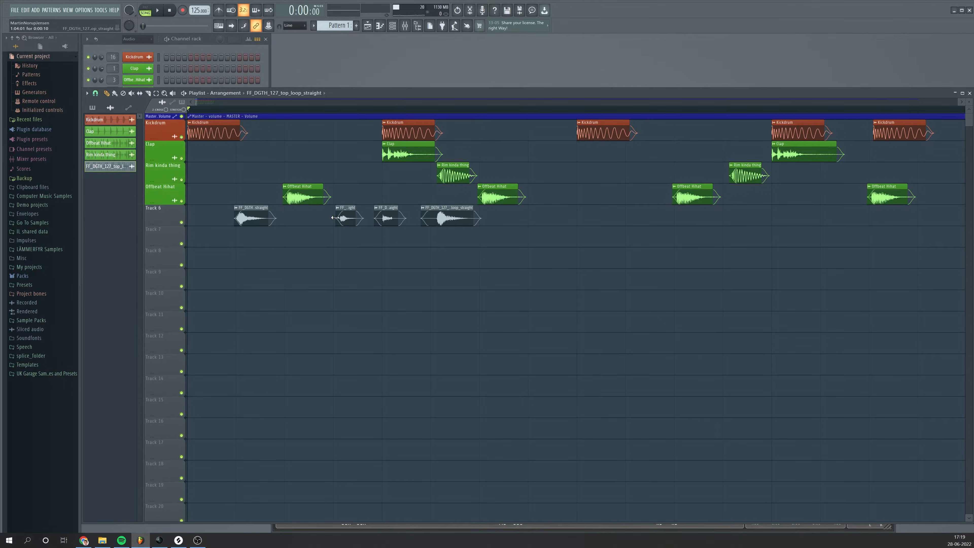
drag(337, 215, 338, 216)
drag(245, 214, 248, 213)
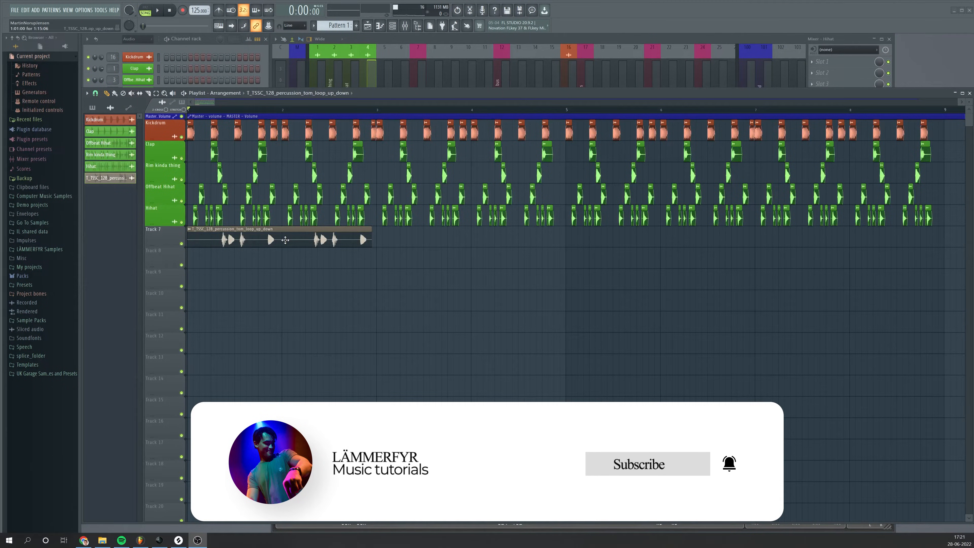
Step: Solo Track 7 and audition the percussion tom loop on its own
right_click(182, 243)
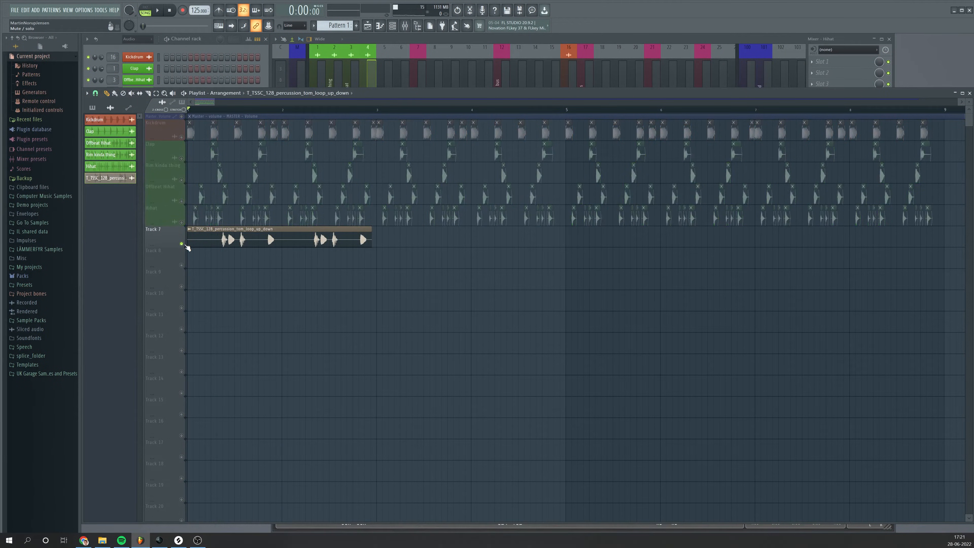
key(space)
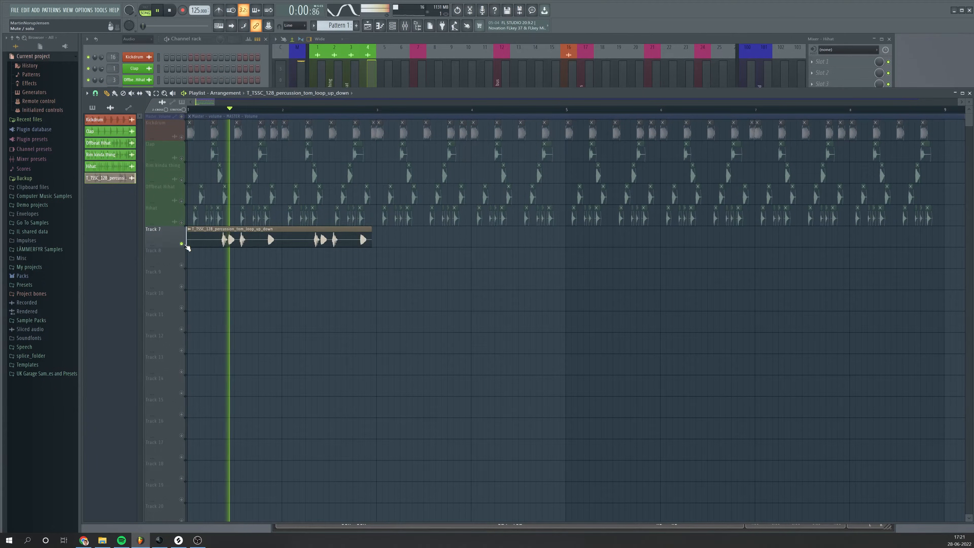
key(space)
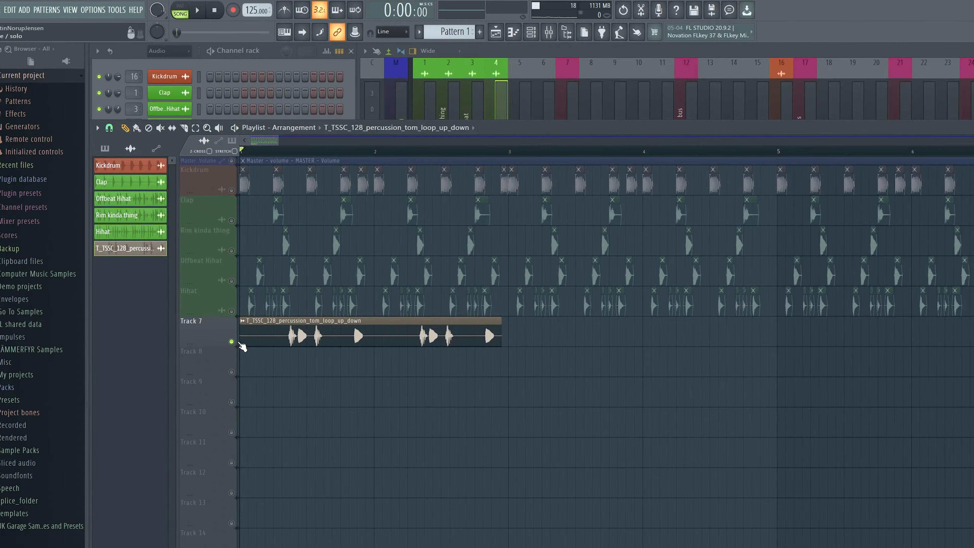
Step: Stretch the percussion tom loop to fill two bars, using Auto stretch mode and Generic (bleeding) declicking
mouse_move(279, 140)
mouse_down()
mouse_move(256, 141)
mouse_move(287, 140)
mouse_up()
double_click(375, 333)
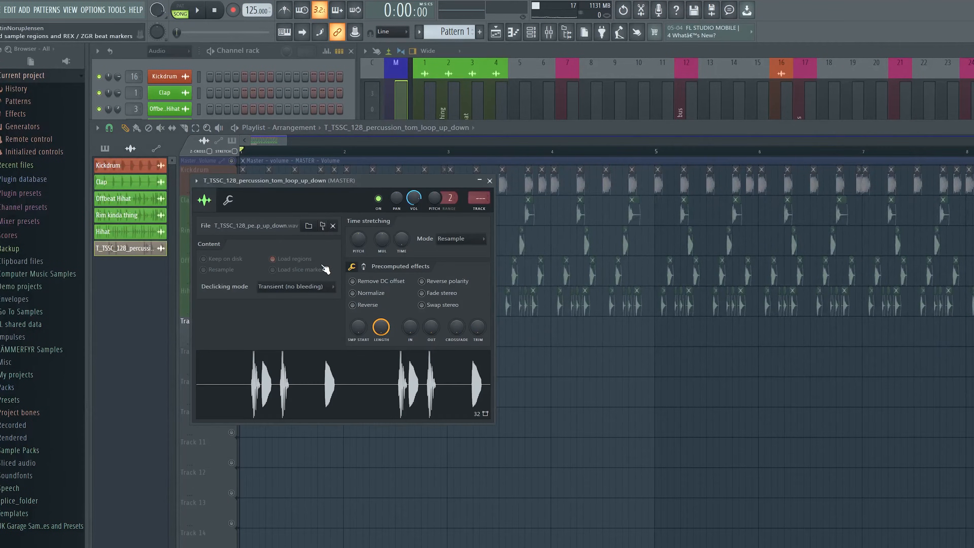
drag(401, 180, 720, 373)
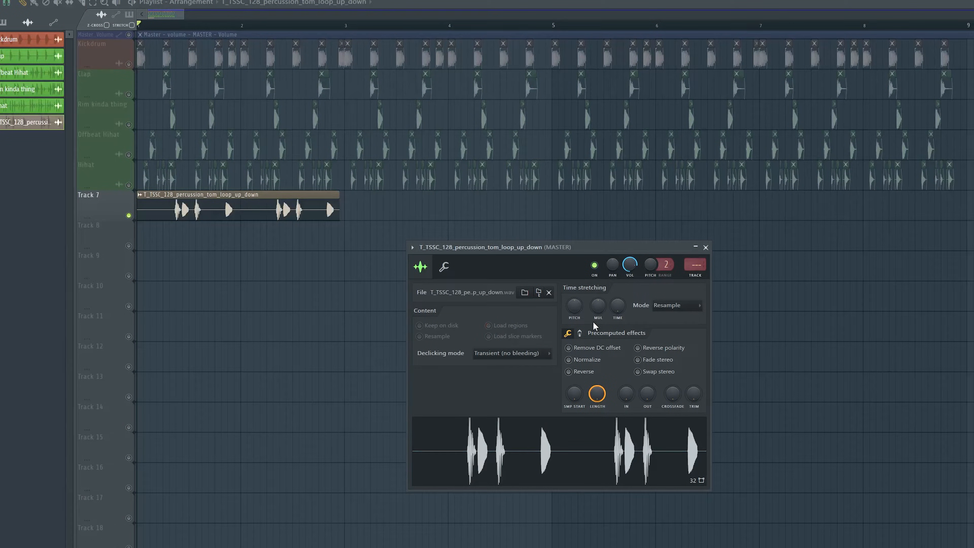
right_click(615, 309)
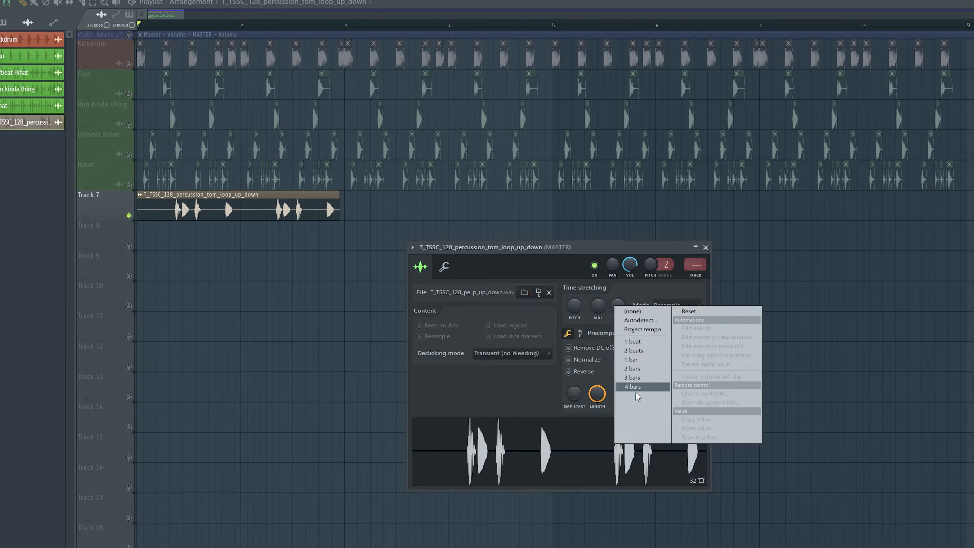
click(634, 386)
click(676, 305)
click(660, 398)
click(506, 352)
click(498, 391)
click(705, 247)
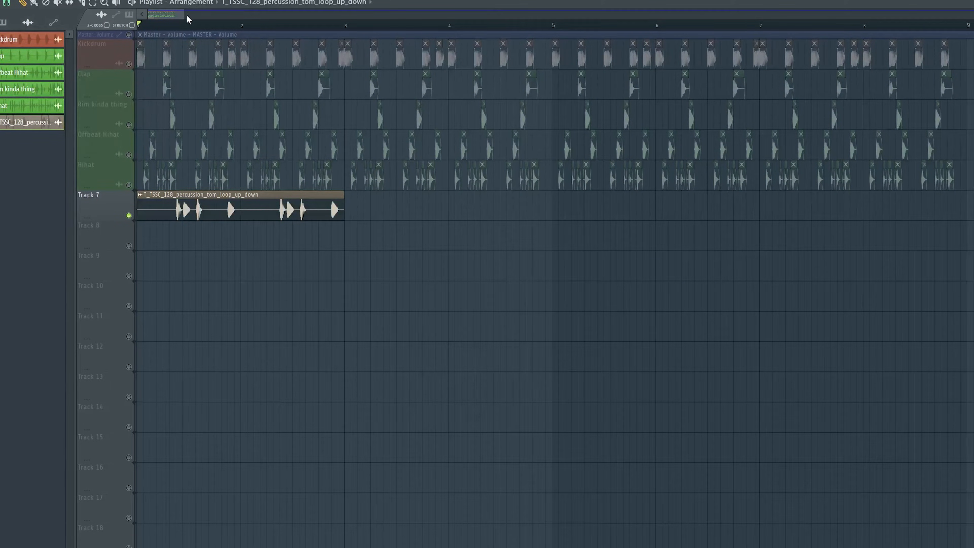
Step: Slice the first two tom hits out of the loop on Track 7 and delete the surrounding pieces
scroll(189, 19, up, 5)
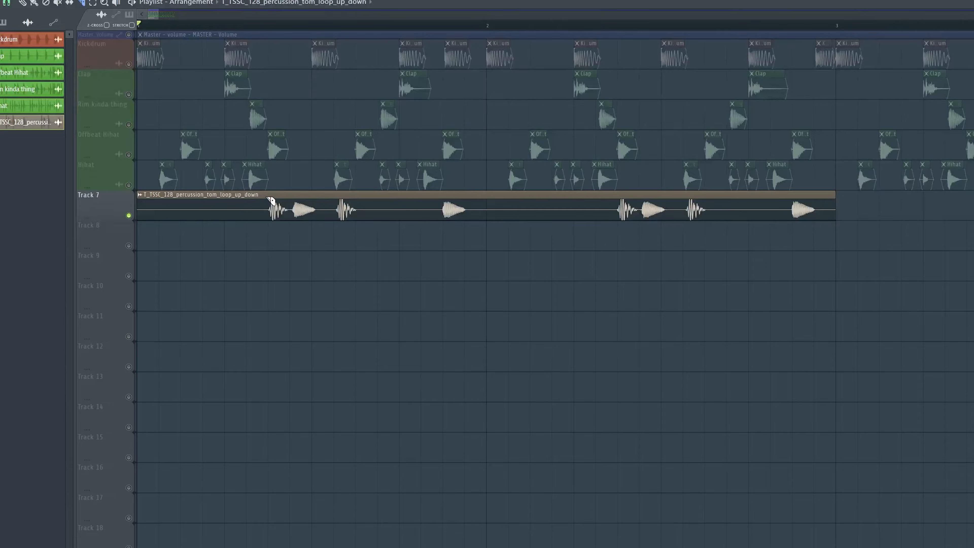
drag(271, 199, 269, 235)
drag(294, 195, 292, 235)
drag(322, 196, 322, 239)
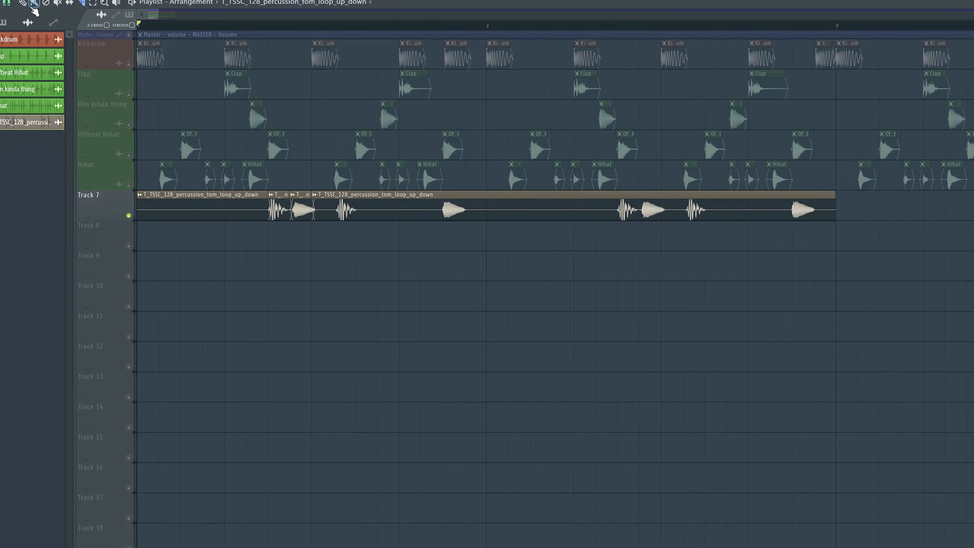
right_click(239, 220)
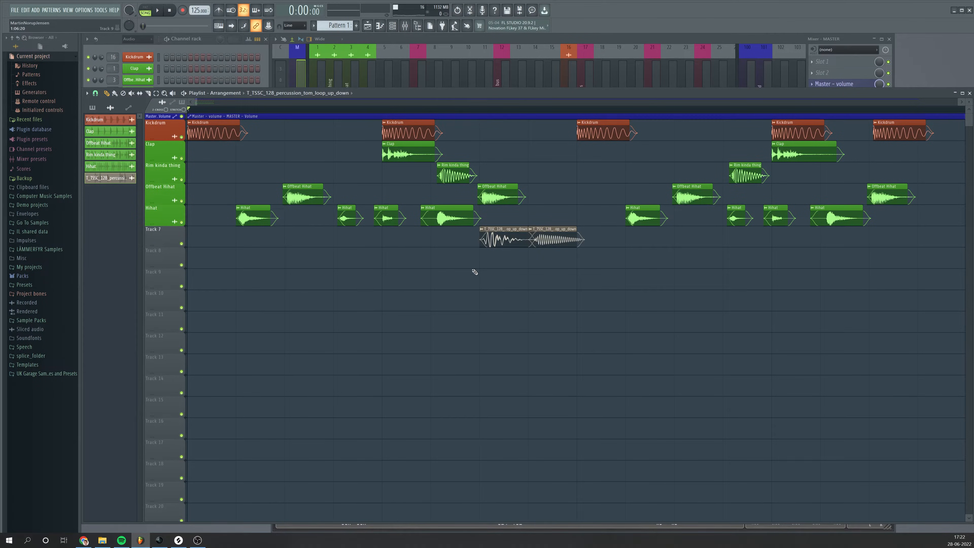
Step: Move the first tom hit to just before the second kick and the second onto the second offbeat hi-hat, and audition them
drag(502, 232, 356, 232)
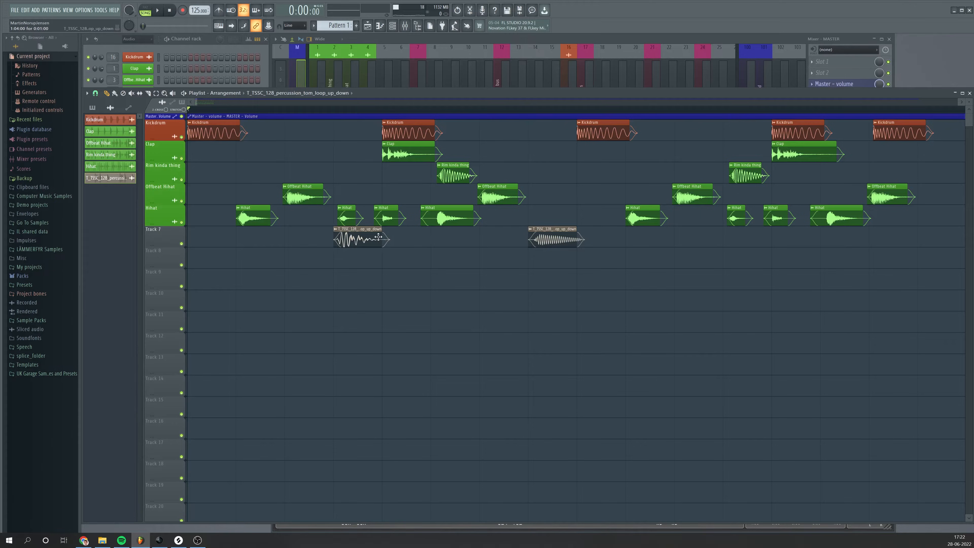
drag(555, 234, 506, 235)
key(space)
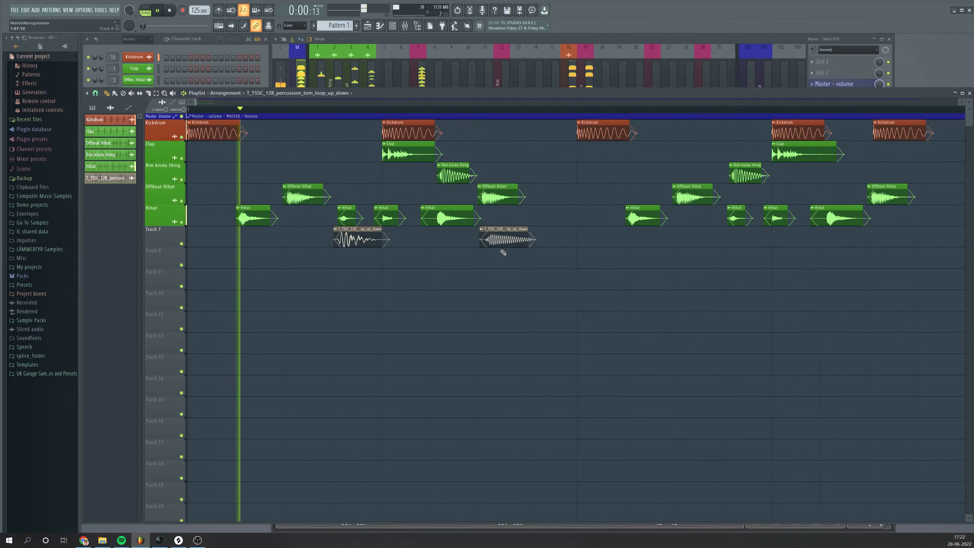
key(space)
Step: Repeat the two tom hits in every bar across all eight bars and play the beat with them
scroll(503, 251, down, 5)
drag(247, 244, 199, 246)
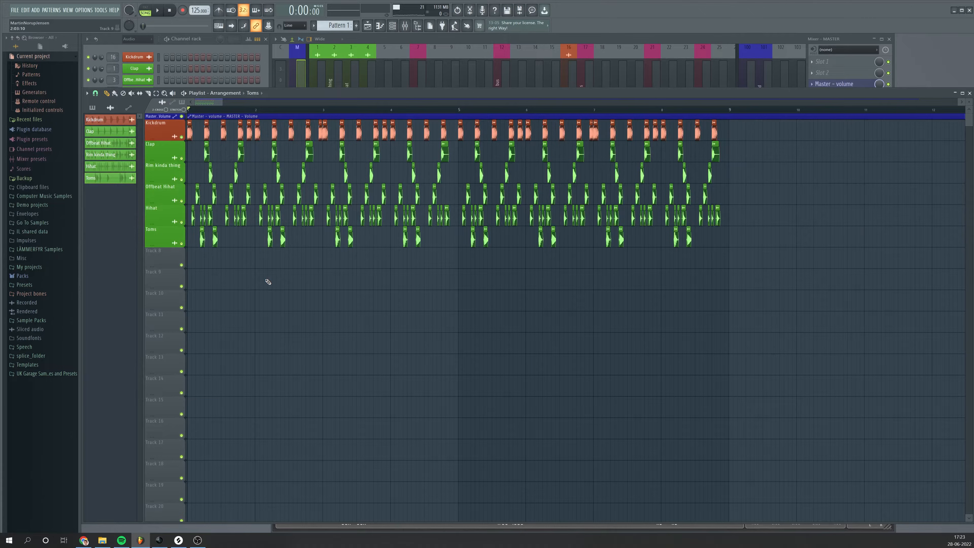
key(space)
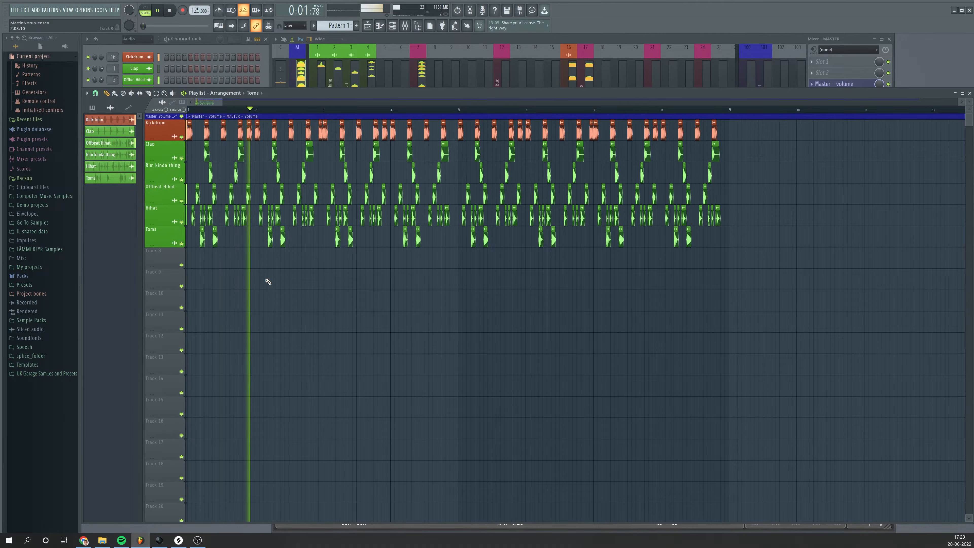
key(space)
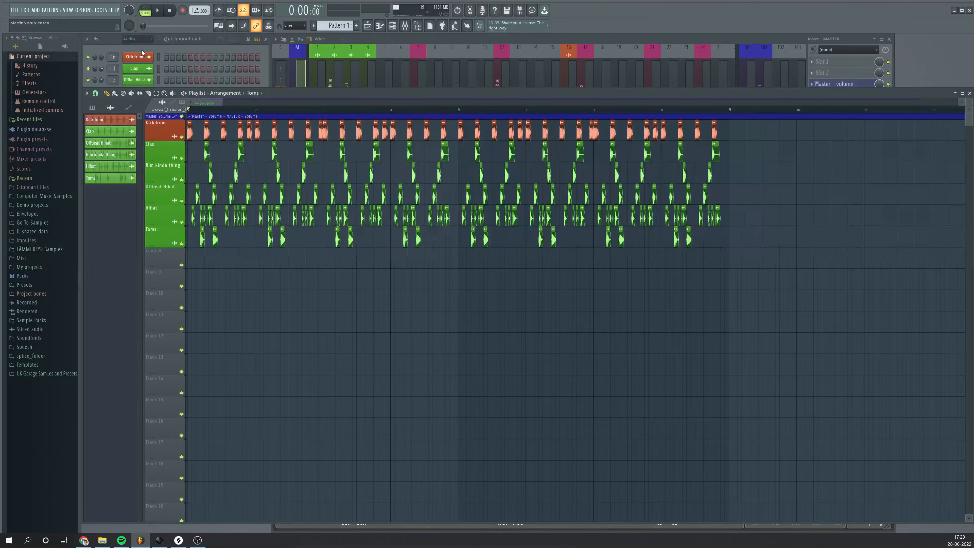
Step: Assign the Toms channel to its own mixer track, move that track beside Kickdrum and route it to the low end bus
click(142, 50)
click(134, 114)
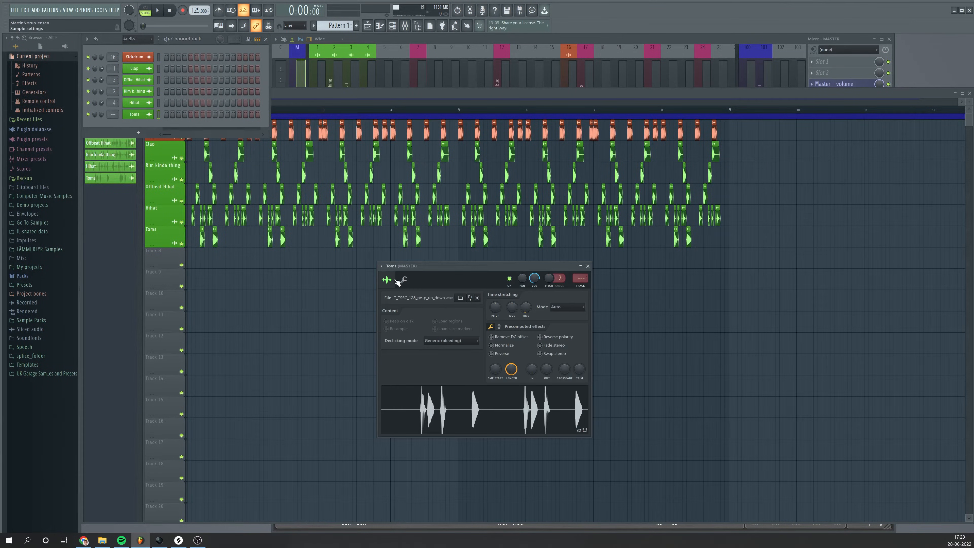
click(381, 266)
click(488, 290)
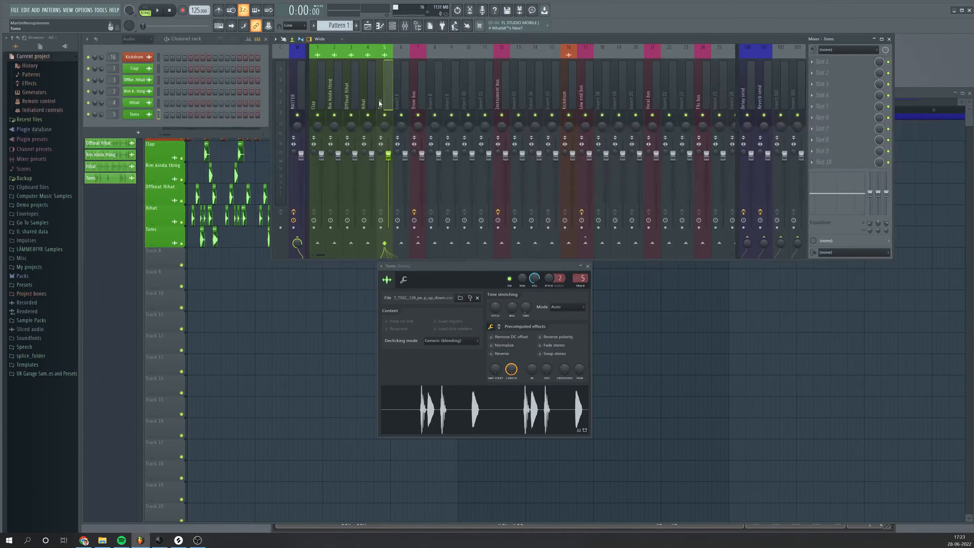
shift+scroll(380, 103, down, 10)
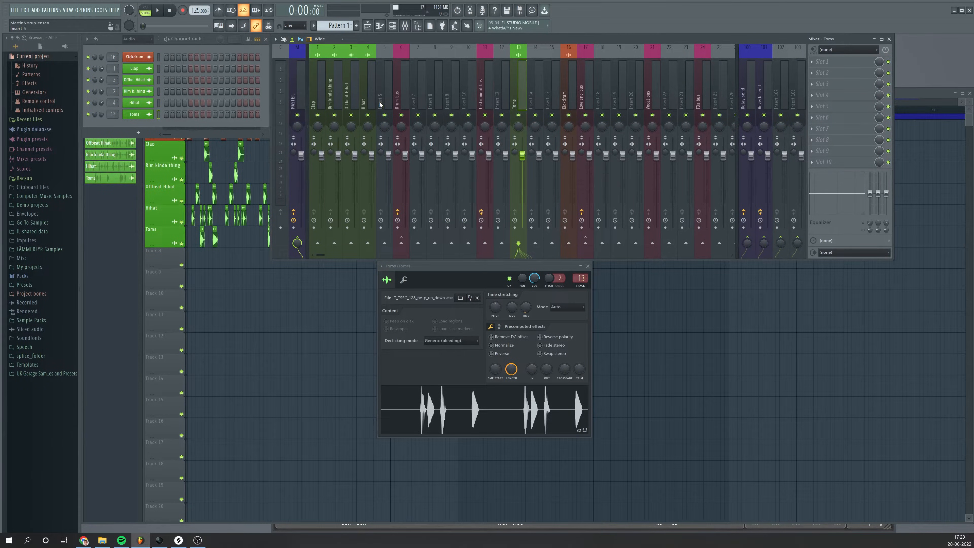
right_click(585, 241)
click(602, 247)
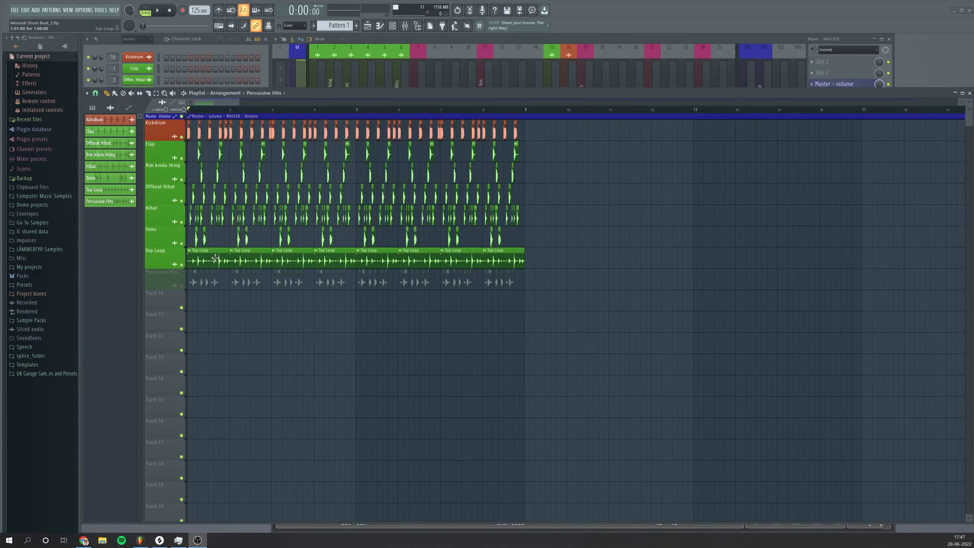
Step: Solo the Top Loop track, audition it on its own and bring the other tracks back
right_click(181, 264)
key(space)
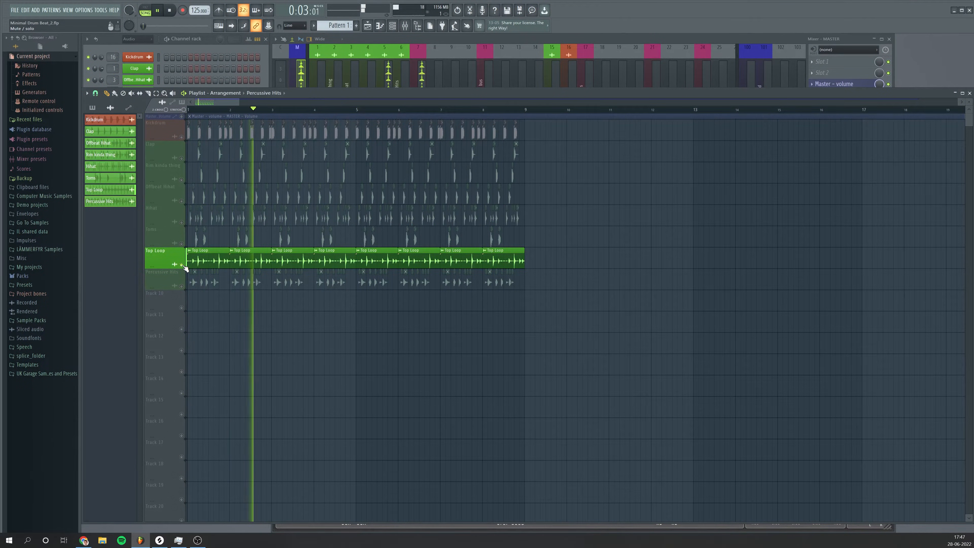
key(space)
right_click(181, 264)
Step: Mute the Percussive Hits track and audition the rest of the beat together with the top loop
click(182, 285)
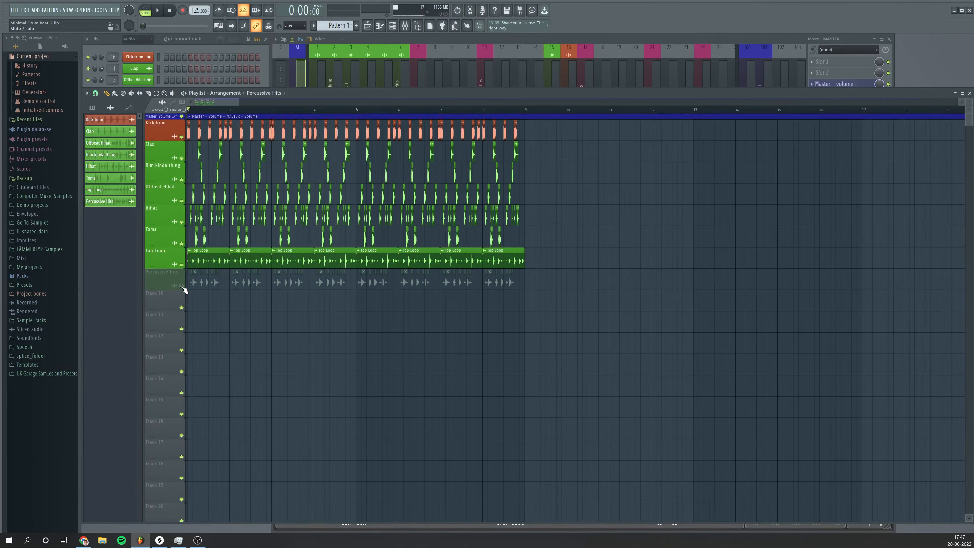
key(space)
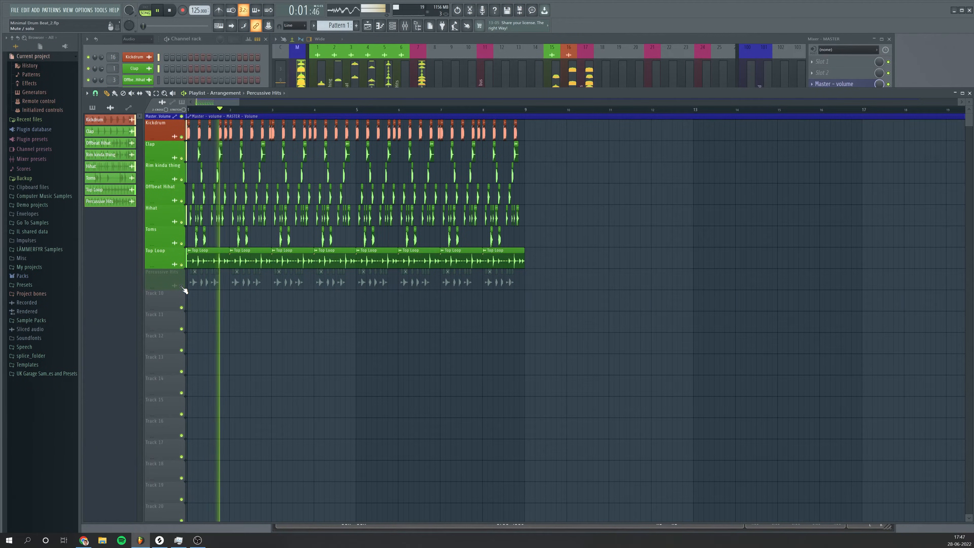
key(space)
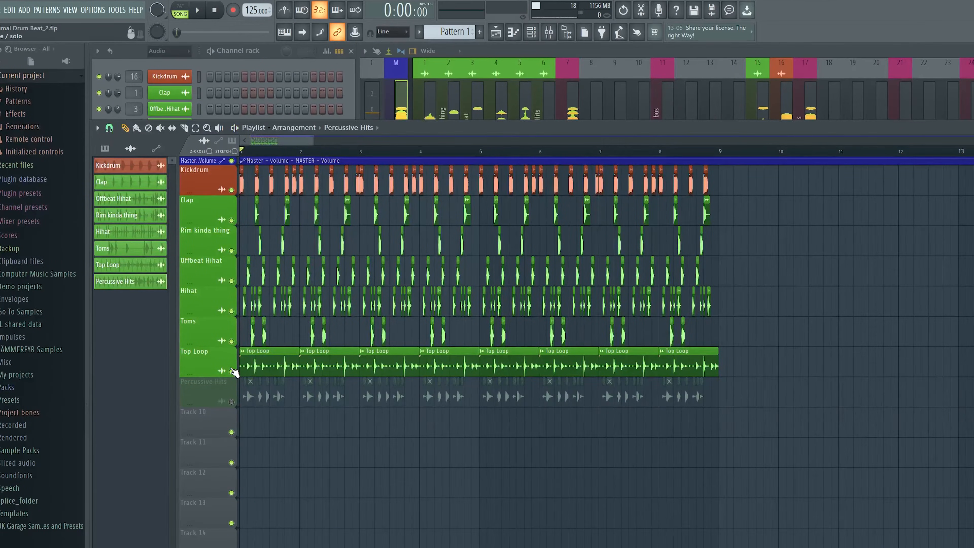
Step: Open the Top Loop channel's settings, preview its original sample and close the settings
double_click(253, 360)
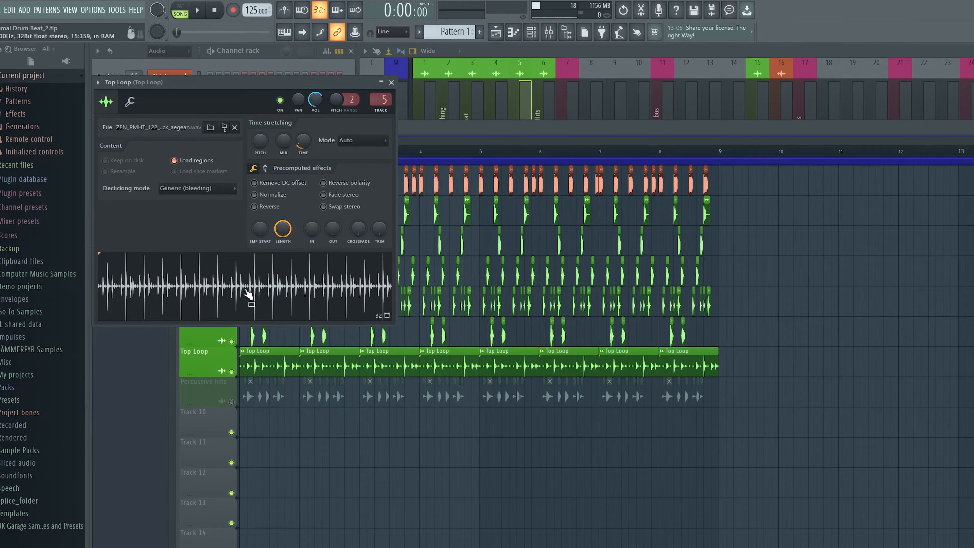
click(247, 296)
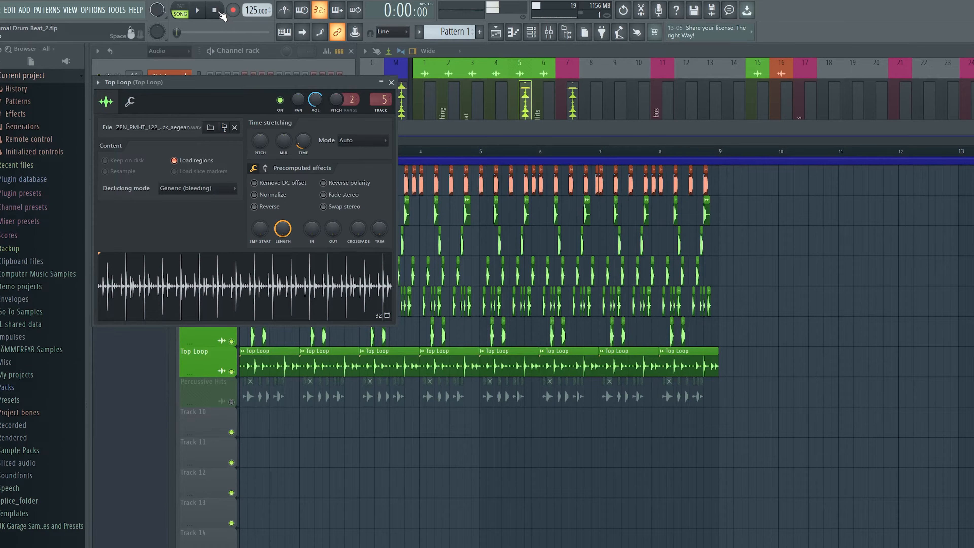
click(391, 82)
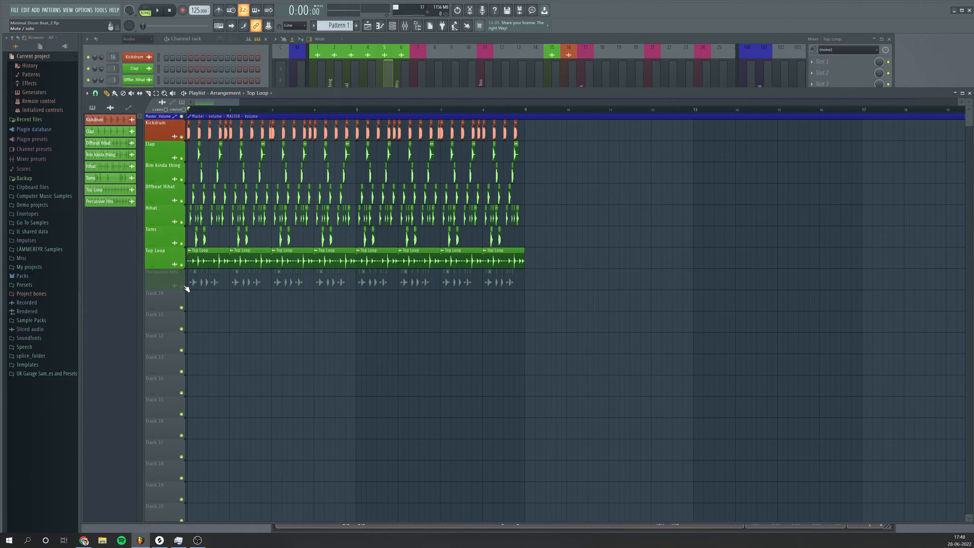
Step: Unmute the Percussive Hits track, solo it and audition it on its own
click(182, 286)
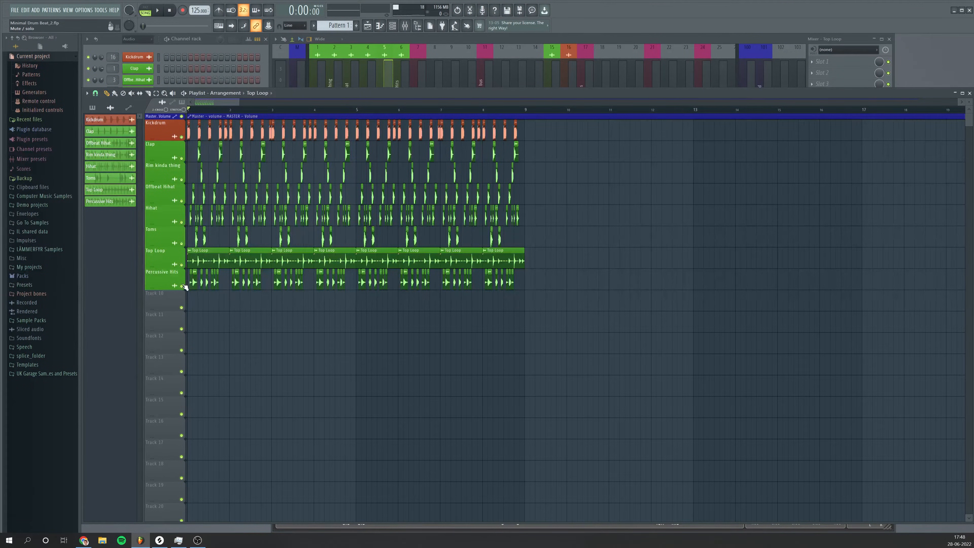
ctrl+click(183, 286)
key(space)
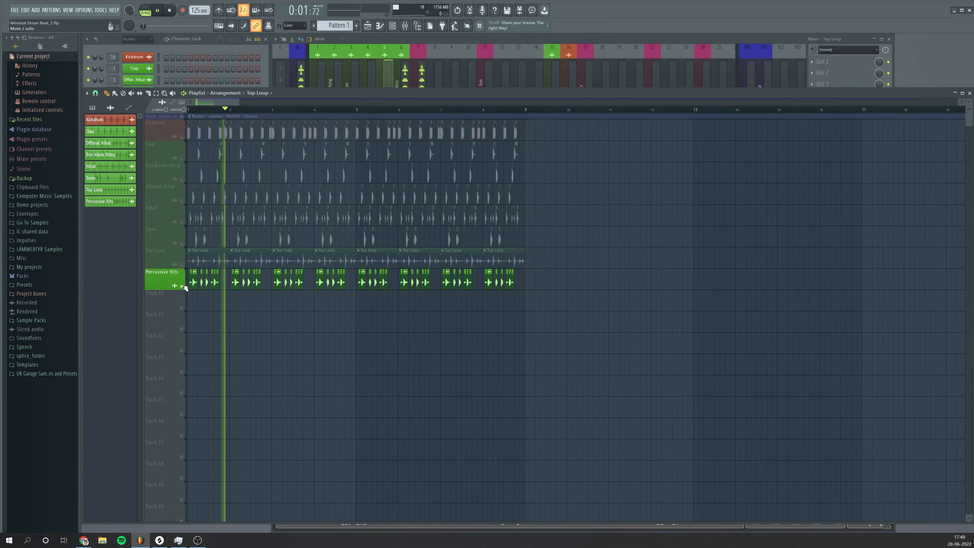
key(space)
Step: Preview the Percussive Hits channel's original sample, and play the full beat with all tracks active
double_click(194, 281)
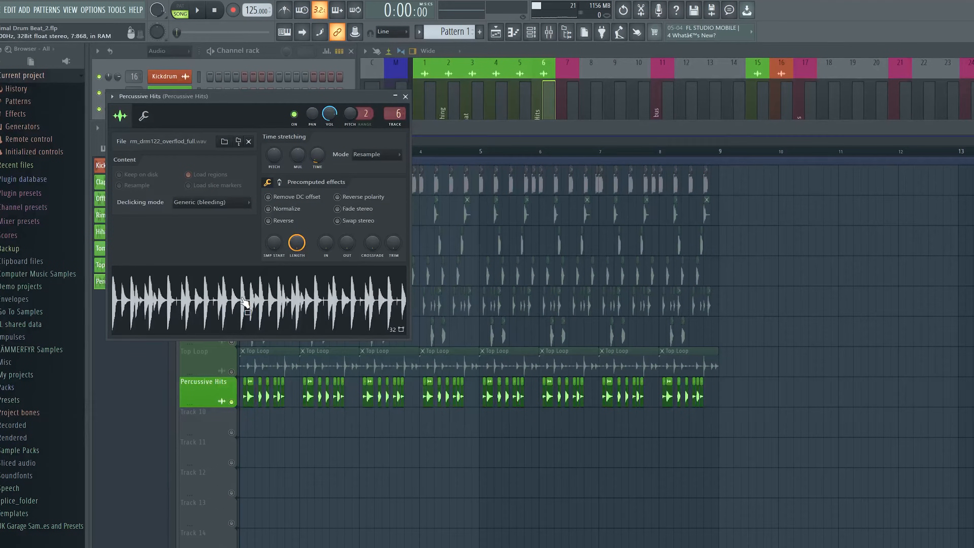
click(244, 303)
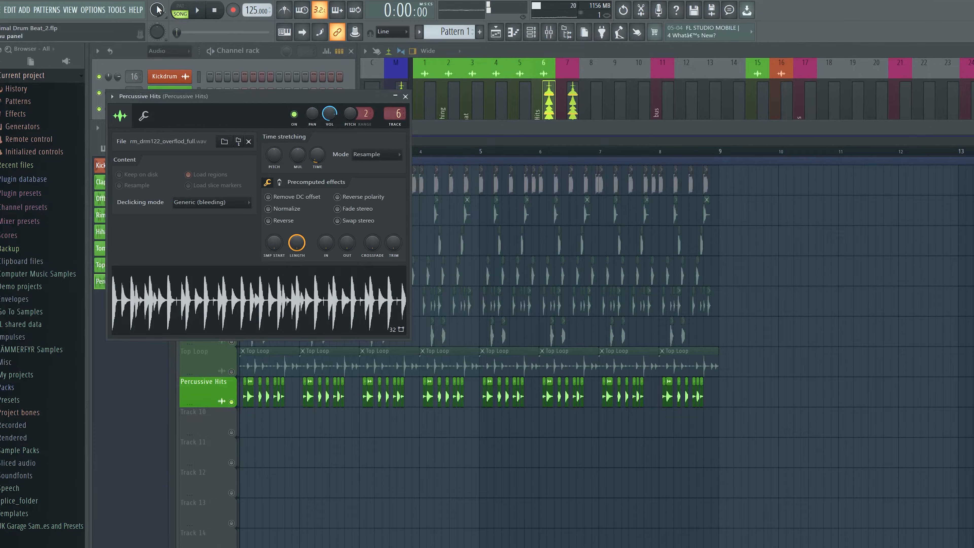
click(405, 97)
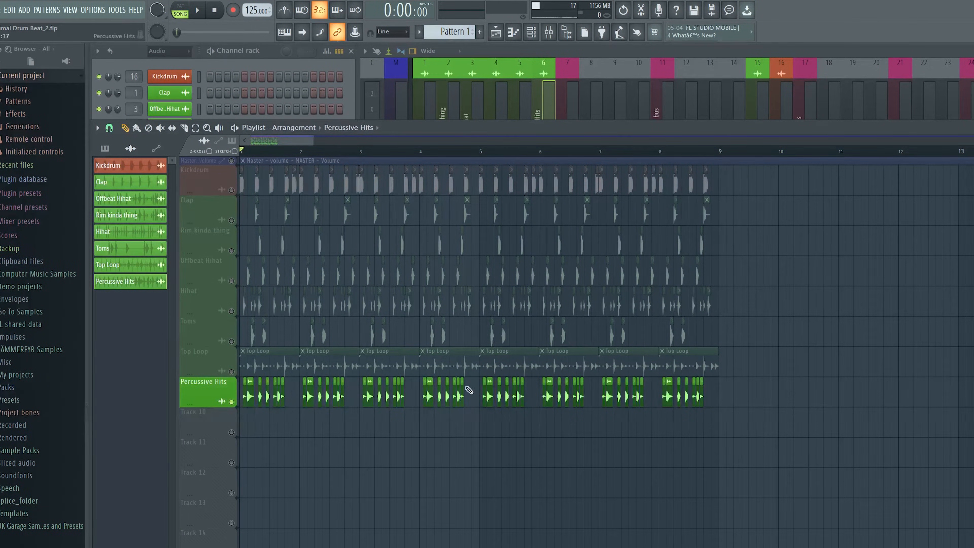
right_click(232, 402)
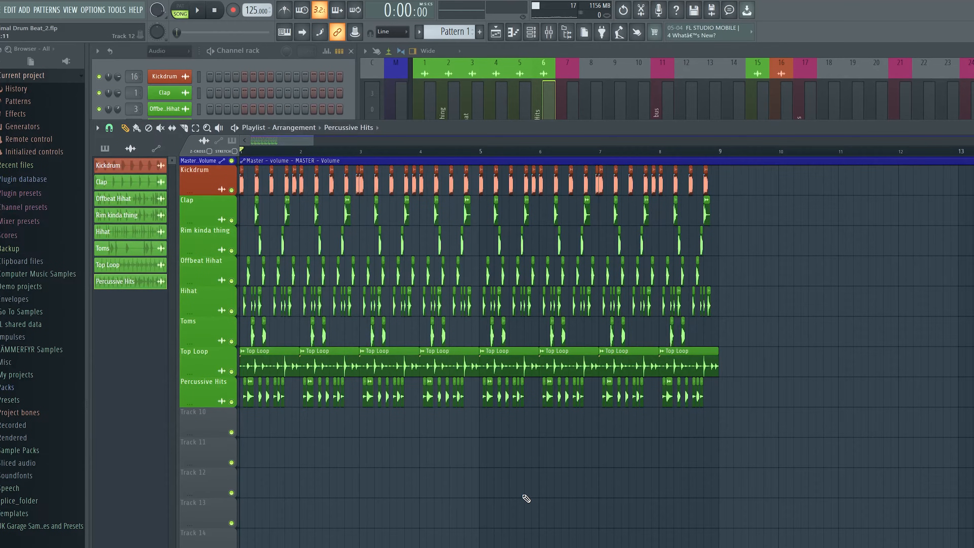
key(space)
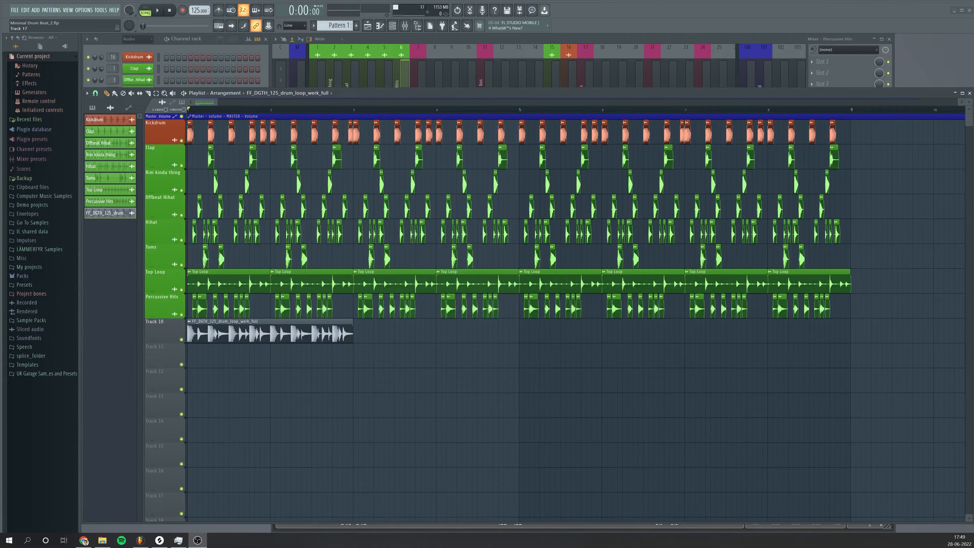
Step: Solo the full drum loop on Track 10 and audition it from the start and from just after its first kick
right_click(182, 339)
key(space)
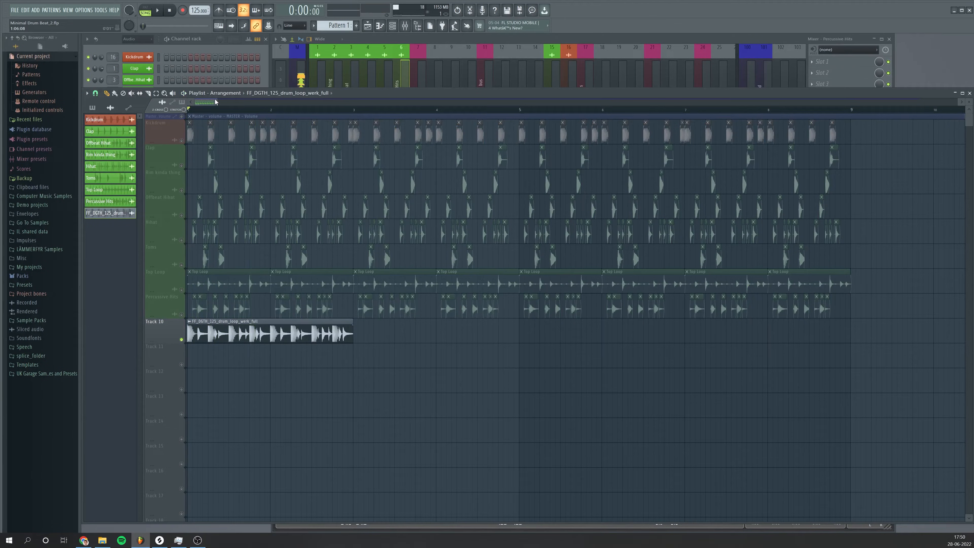
scroll(216, 99, up, 4)
click(224, 110)
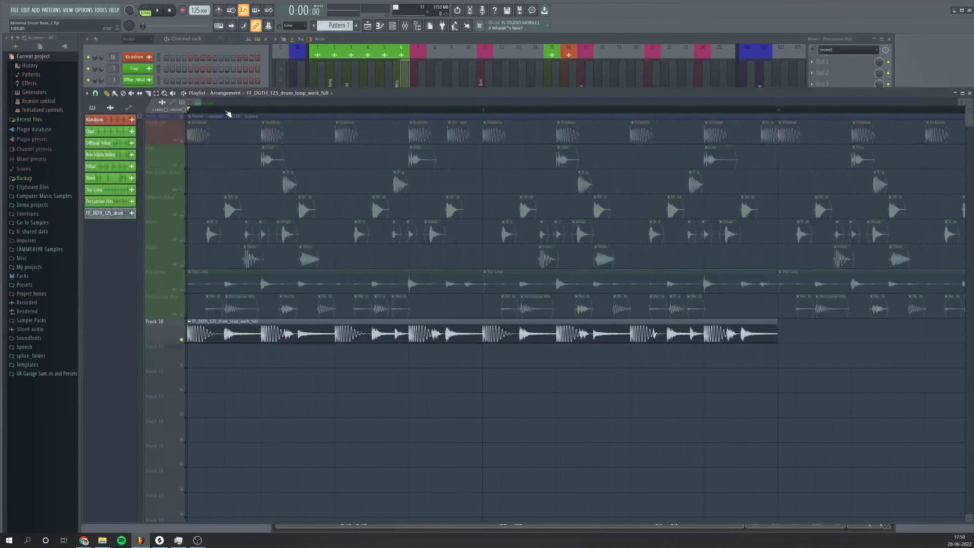
key(space)
key(space)
key(space)
key(space)
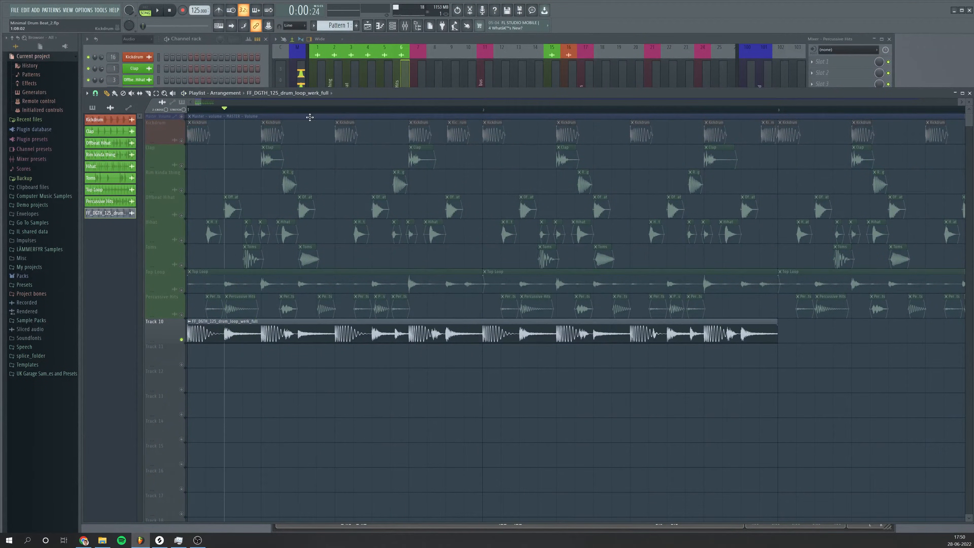
Step: Slice into the full drum loop on Track 10 around the percussive hit just after the second kick
click(283, 110)
scroll(201, 98, up, 3)
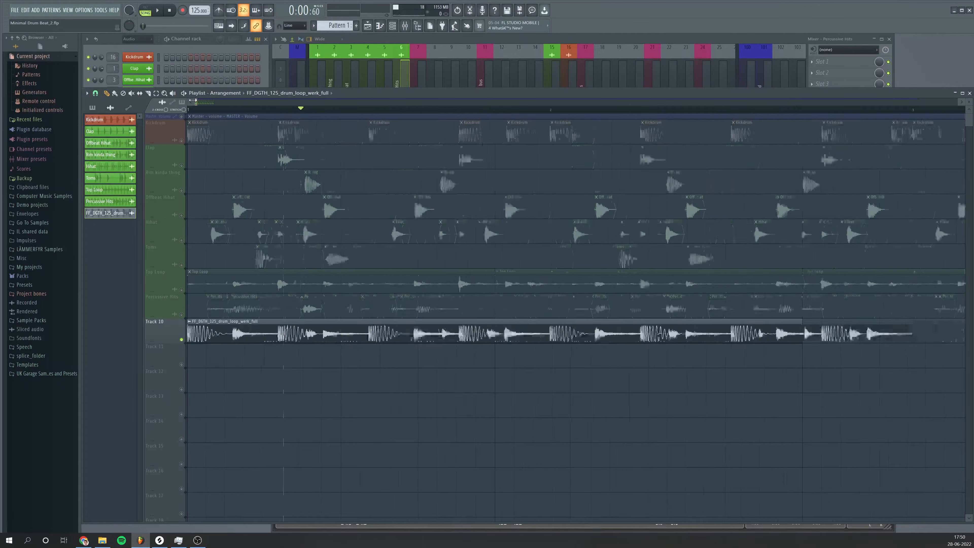
click(149, 94)
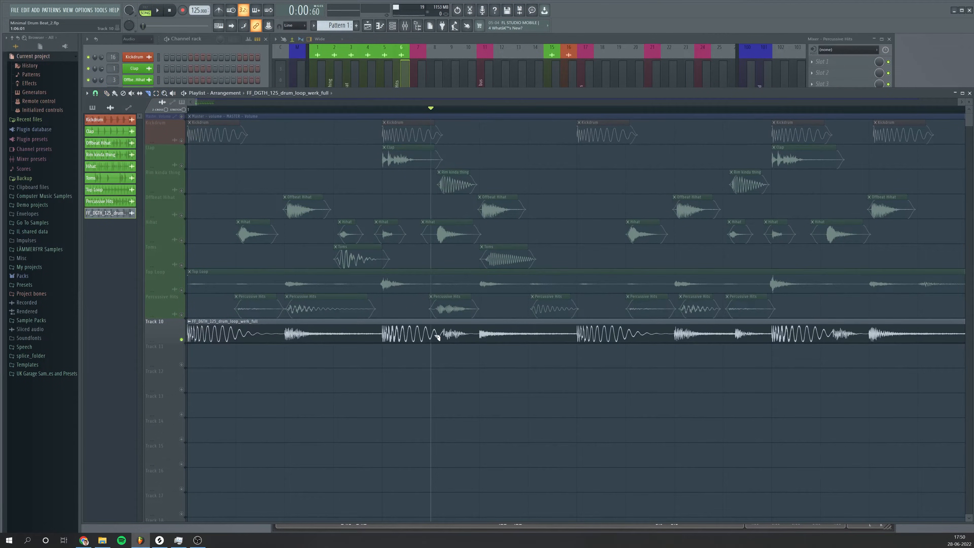
drag(439, 345, 473, 346)
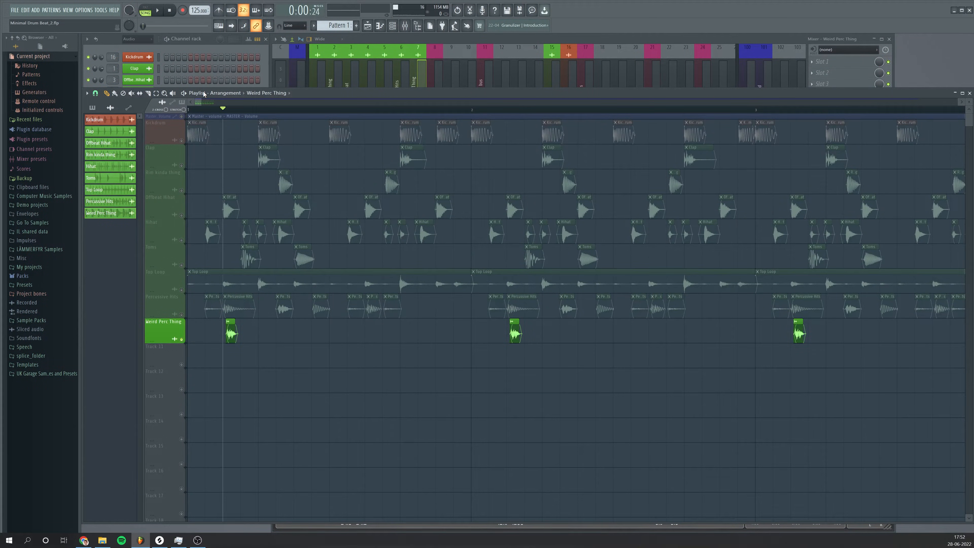
Step: Audition the Weird Perc Thing track on its own, and play the full beat with all tracks active
key(space)
key(space)
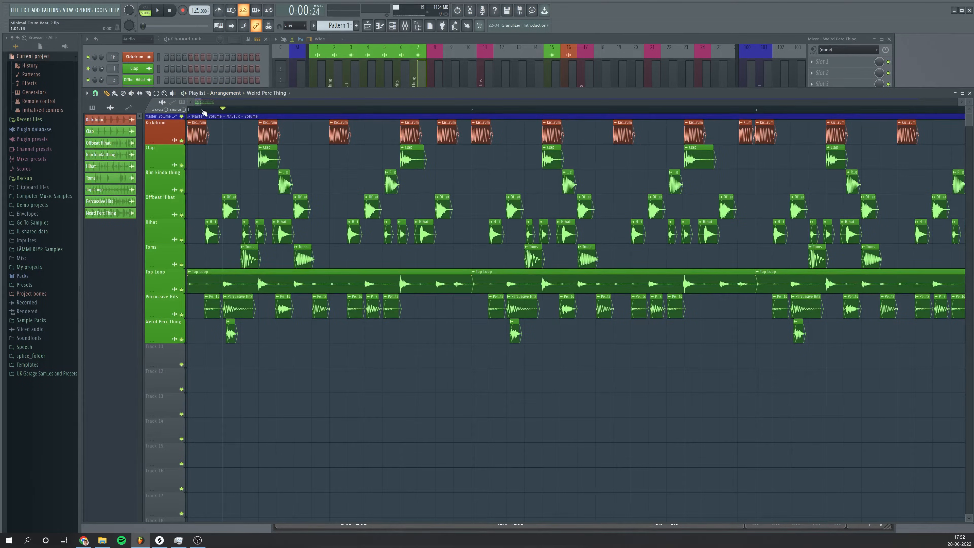
key(space)
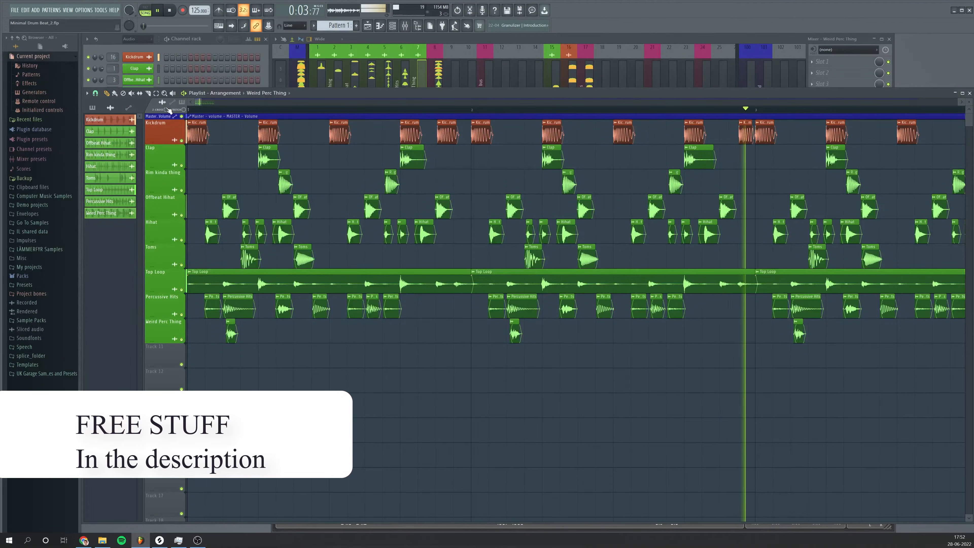
key(space)
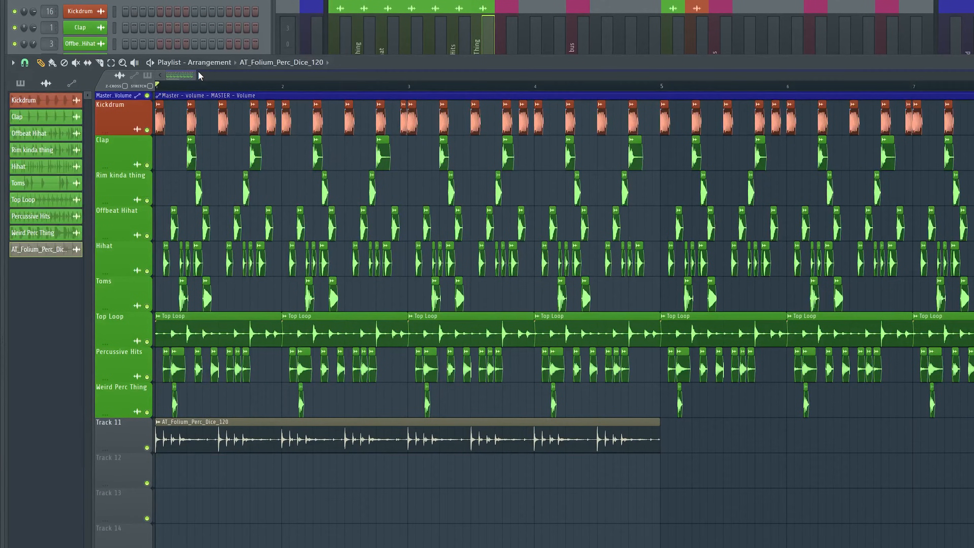
Step: Solo the AT_Folium_Perc_Dice_120 loop on Track 11 and audition it from the start
drag(193, 72, 184, 70)
key(space)
key(space)
right_click(148, 447)
key(space)
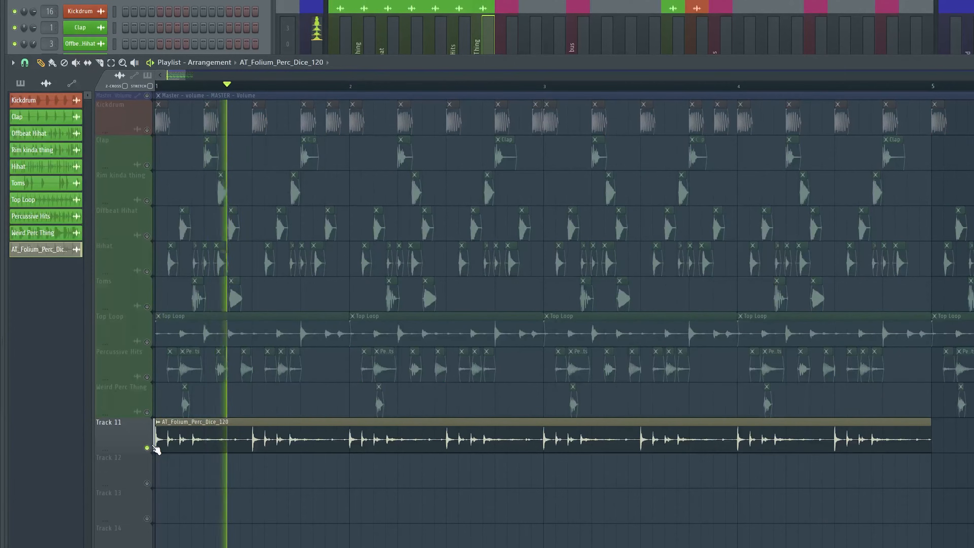
key(space)
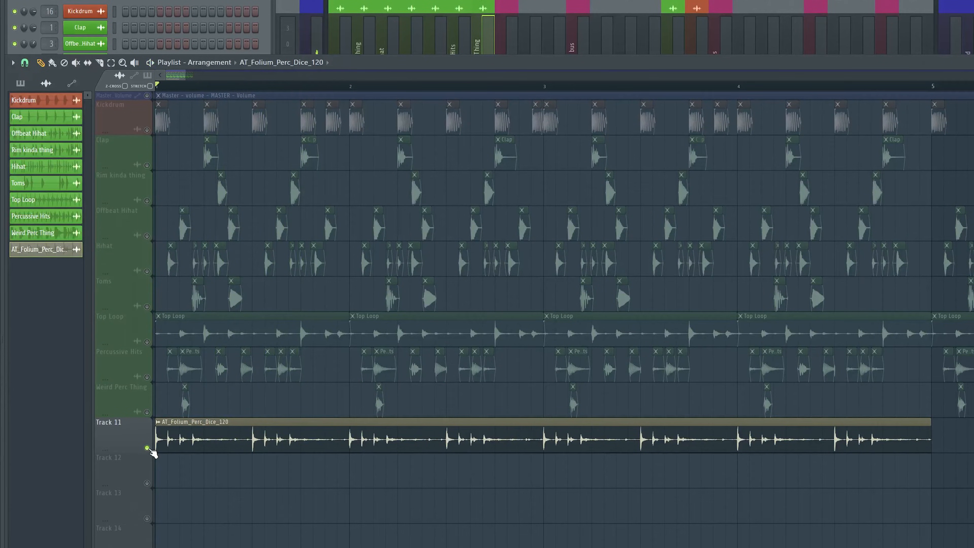
Step: Slice the start of the AT_Folium_Perc_Dice_120 loop on Track 11 into separate clips around its first four hits
drag(185, 78, 159, 77)
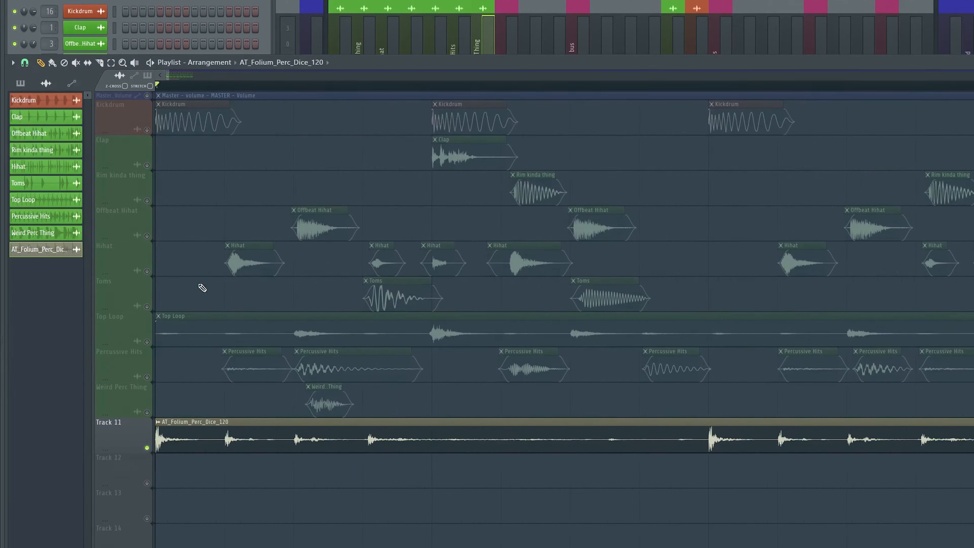
key(c)
drag(215, 417, 218, 479)
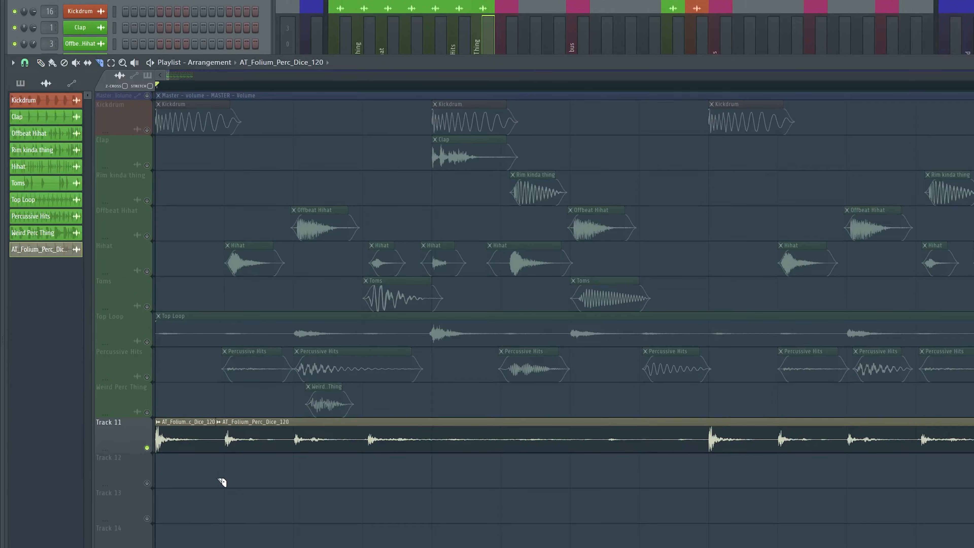
drag(284, 418, 285, 475)
drag(354, 418, 354, 466)
drag(426, 418, 397, 484)
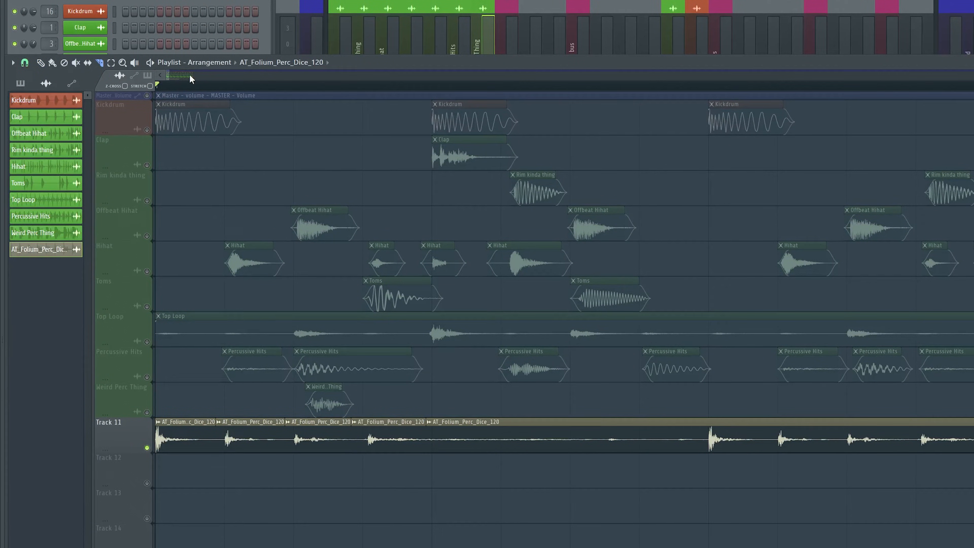
Step: Set the AT_Folium_Perc_Dice_120 sample's declicking mode to Generic (bleeding) and close its settings
click(40, 62)
double_click(195, 423)
click(160, 166)
click(152, 202)
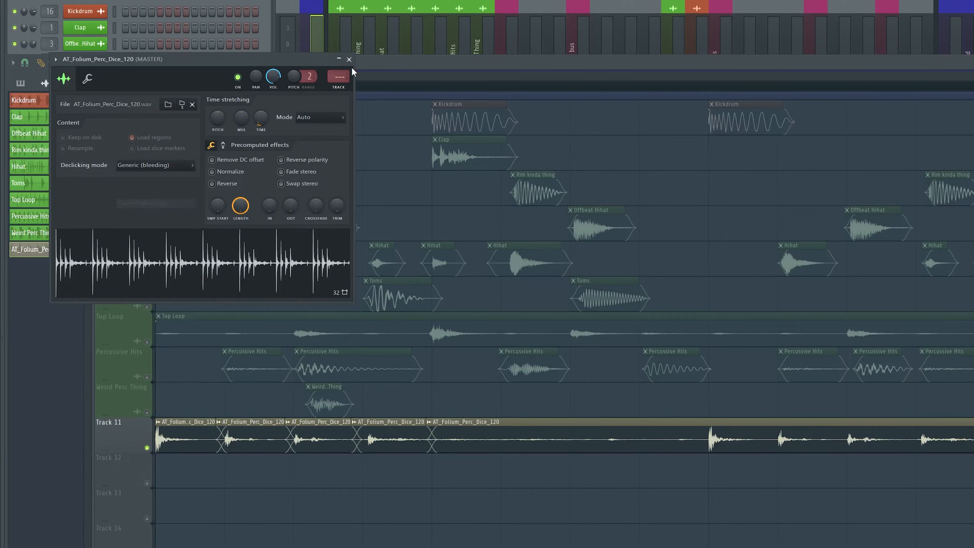
click(349, 59)
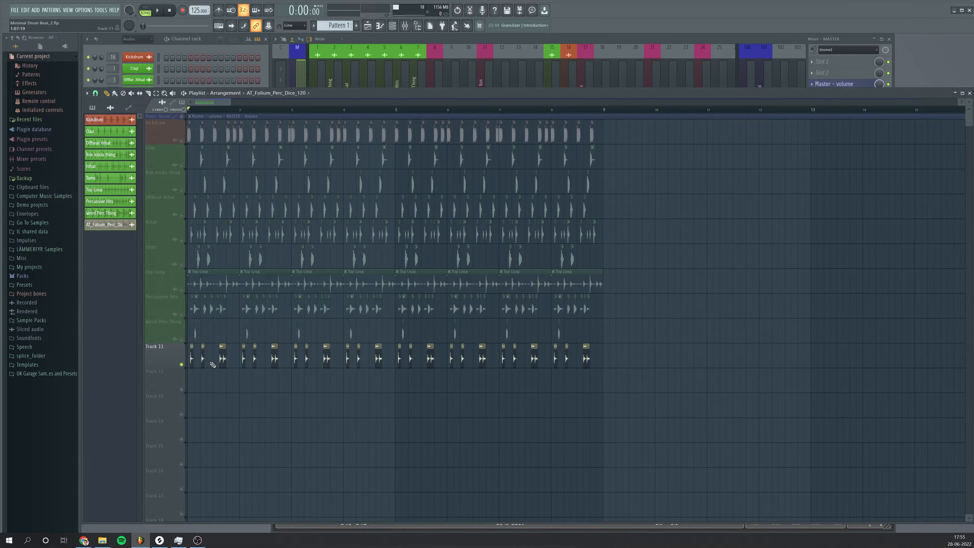
Step: Audition the chopped Track 11 percussion on its own, and play the full beat with all tracks active
key(space)
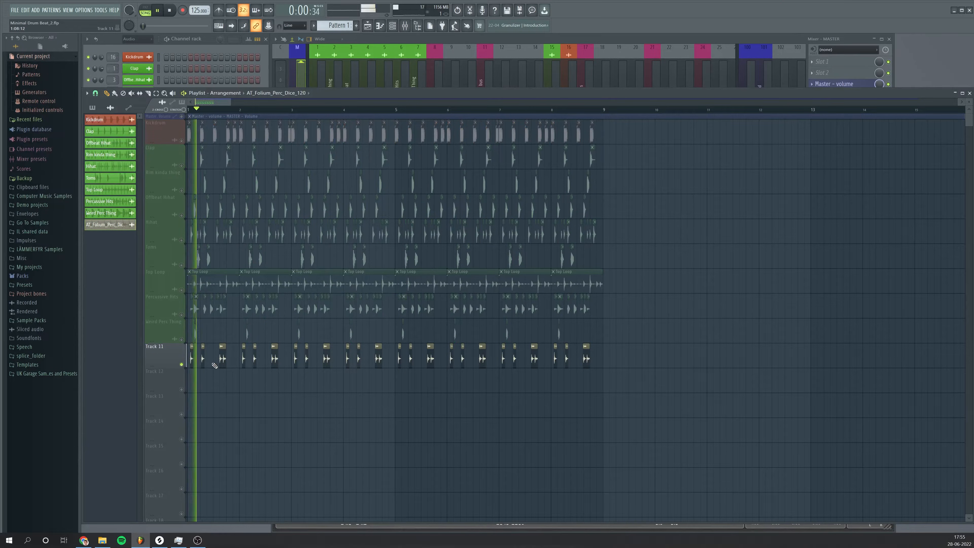
key(space)
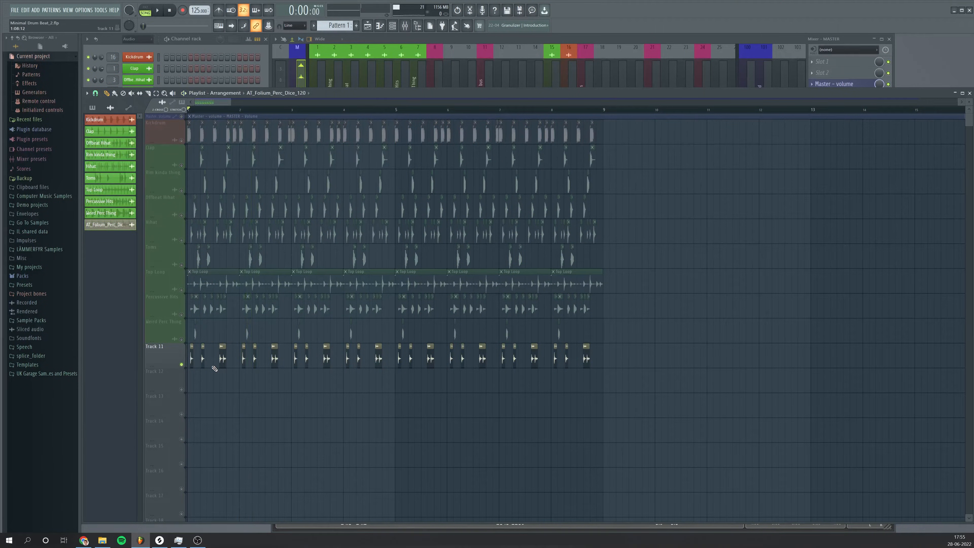
ctrl+click(181, 364)
key(space)
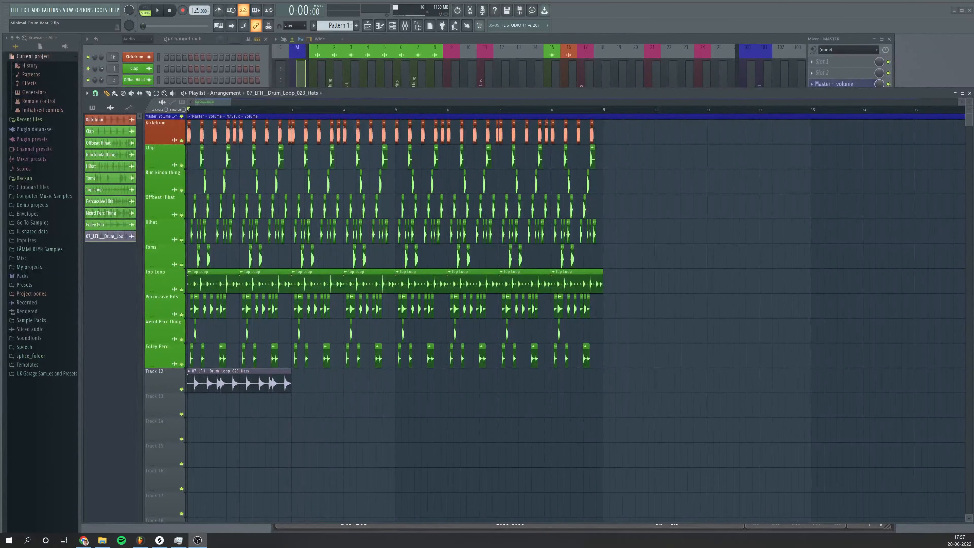
Step: Insert an empty track above Hihat, and audition the 07_LFH__Drum_Loop_023_Hats loop soloed before reactivating all tracks
right_click(166, 227)
click(192, 344)
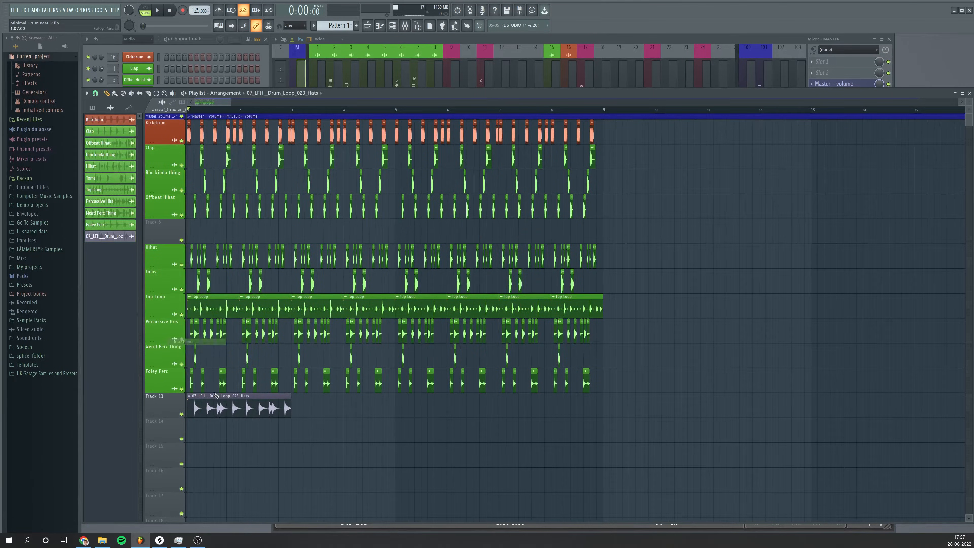
right_click(181, 414)
key(space)
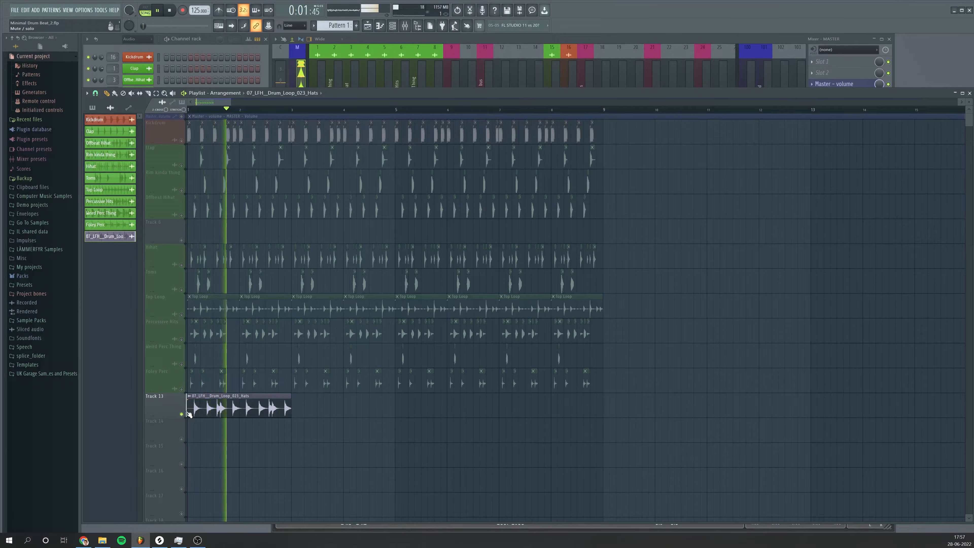
right_click(182, 414)
key(space)
Step: Move the 07_LFH__Drum_Loop_023_Hats clip to the empty Track 6 and set its channel volume to 51%
drag(207, 410, 207, 235)
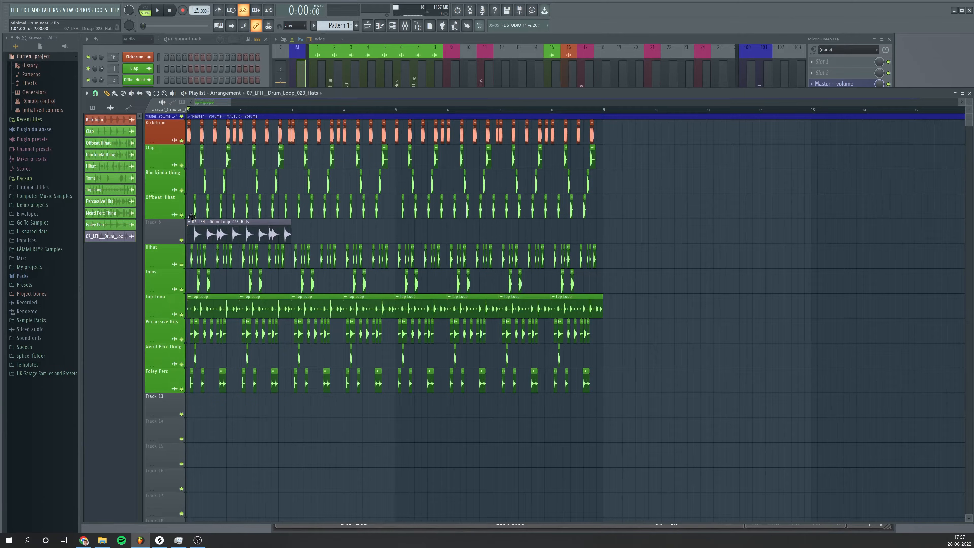
double_click(207, 235)
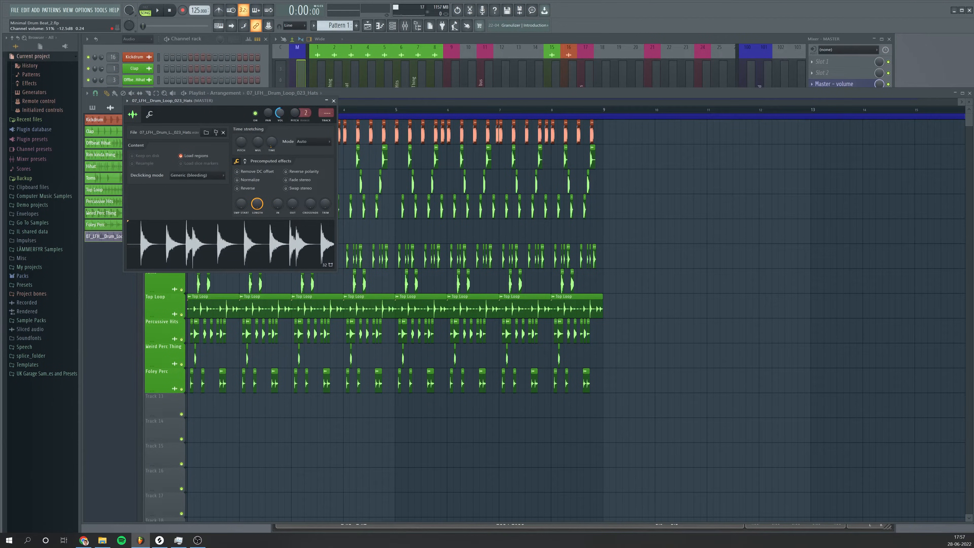
click(333, 100)
Step: Repeat the hats loop along Track 6 up to bar 9 and set its channel volume to 49%
drag(300, 233, 295, 230)
double_click(312, 225)
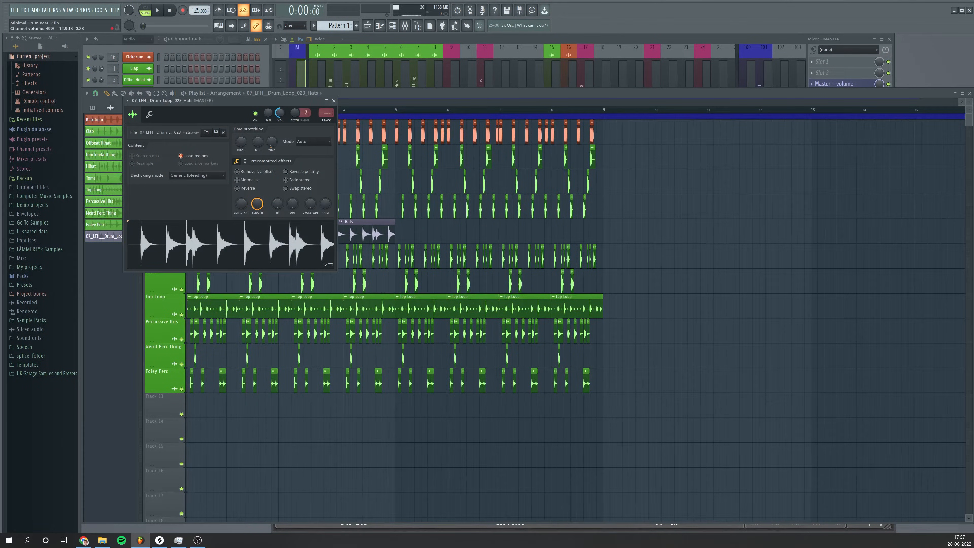
click(333, 100)
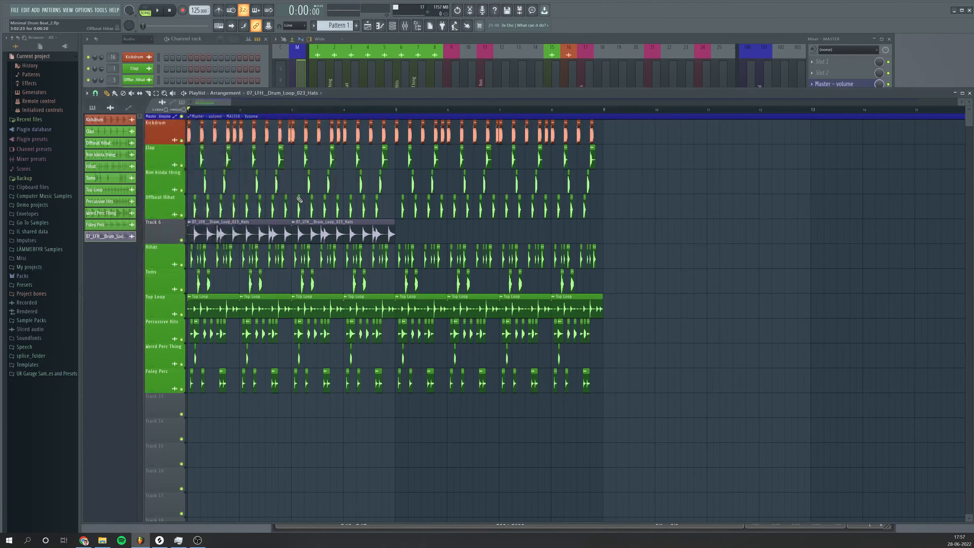
drag(437, 230, 432, 230)
drag(553, 227, 536, 227)
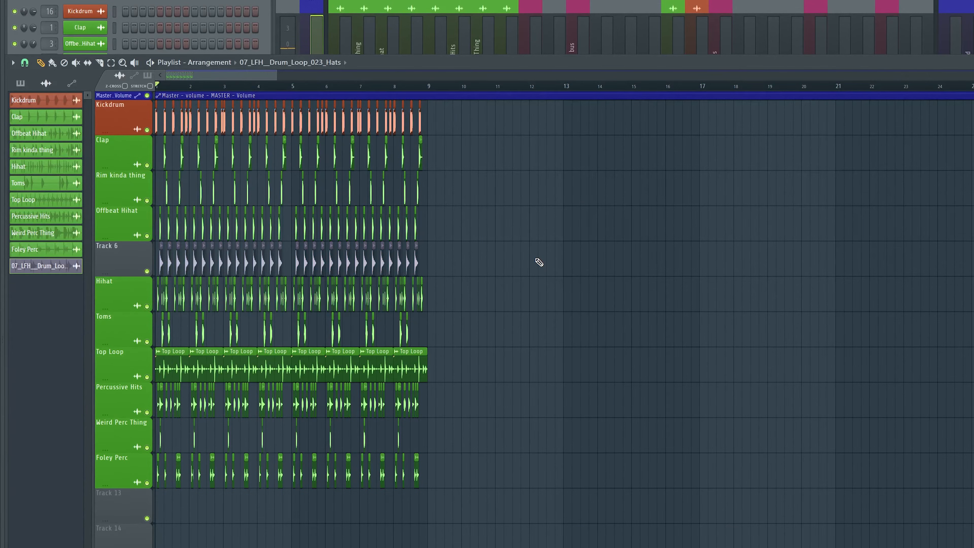
Step: Play the full beat from the start twice with the chopped open hats on Track 6
key(space)
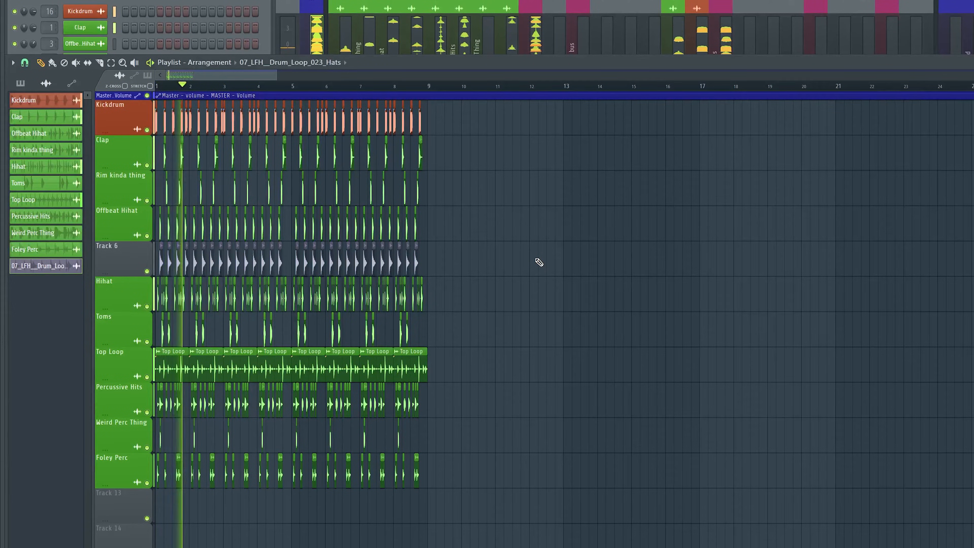
key(space)
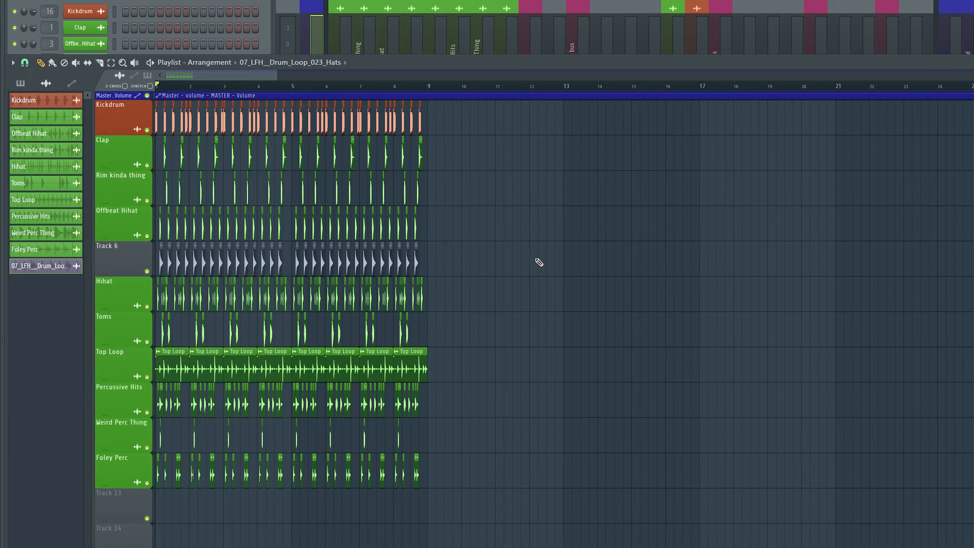
key(space)
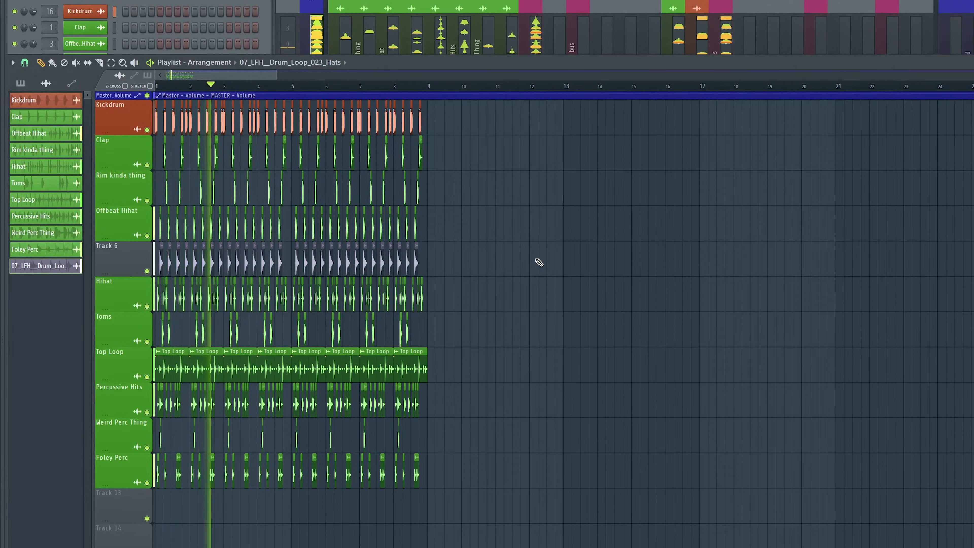
key(space)
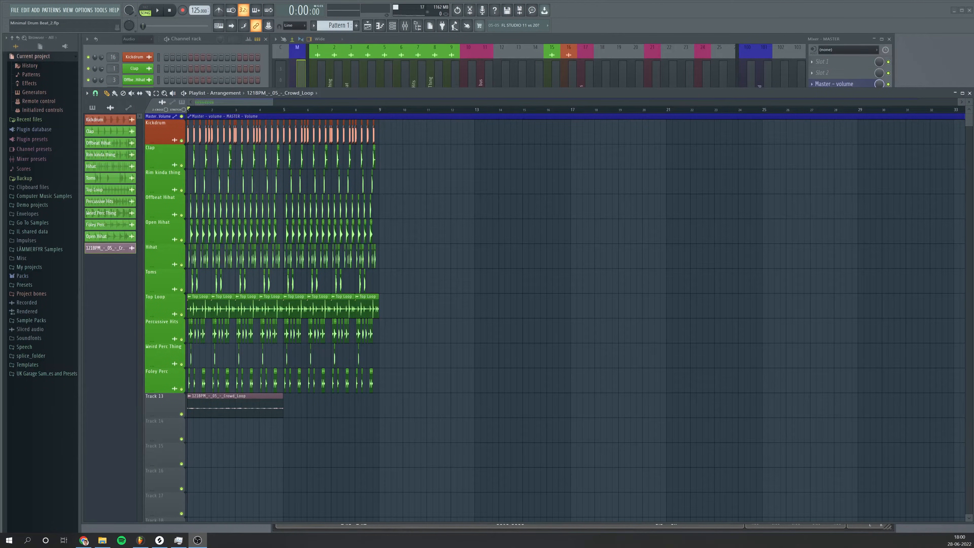
Step: Solo the 121BPM crowd loop on Track 13, audition it and reactivate all tracks
right_click(181, 413)
key(space)
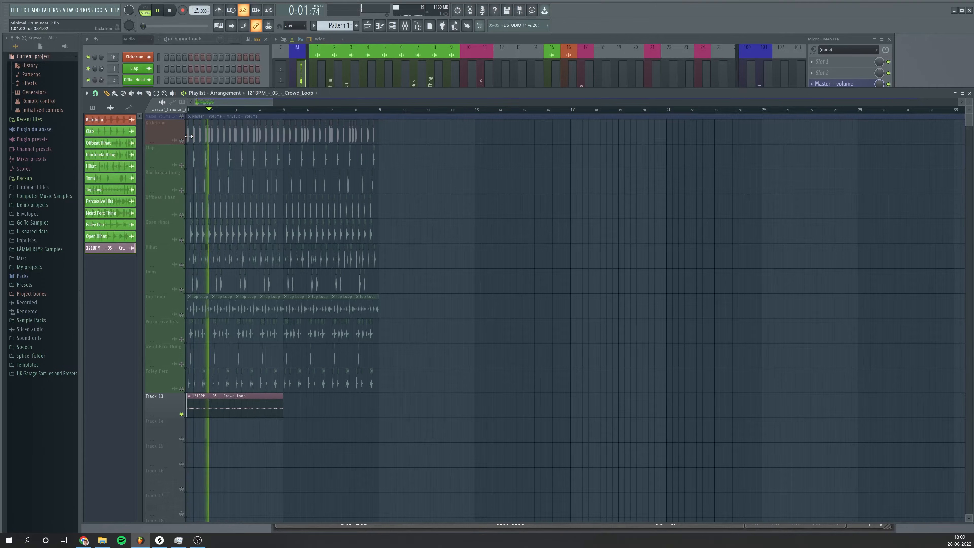
key(space)
right_click(181, 413)
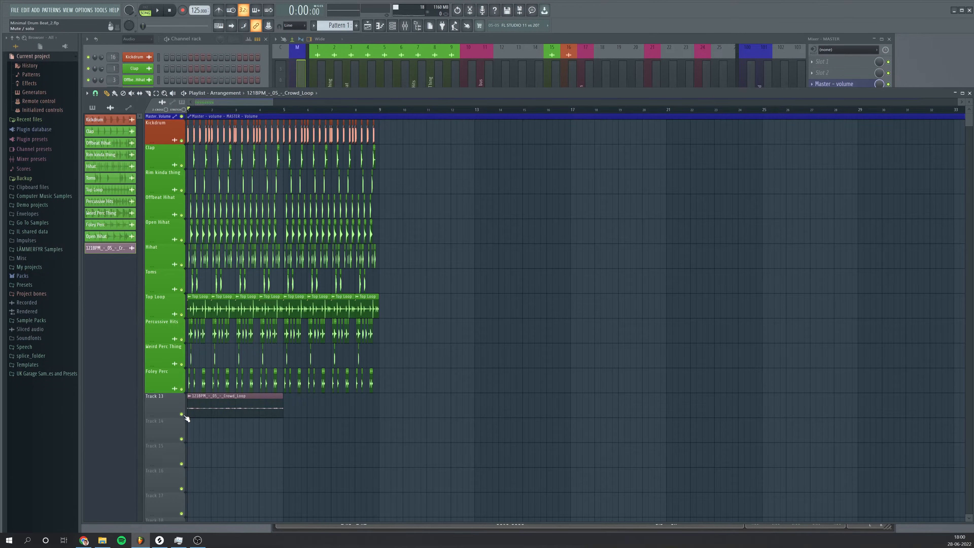
Step: Place a second copy of the crowd loop at bar 5 on Track 13
key(space)
click(292, 404)
drag(305, 400, 298, 401)
Step: Lower the crowd loop's channel volume to 49% while playing the full beat, and close its settings
double_click(246, 403)
scroll(293, 123, down, 5)
key(space)
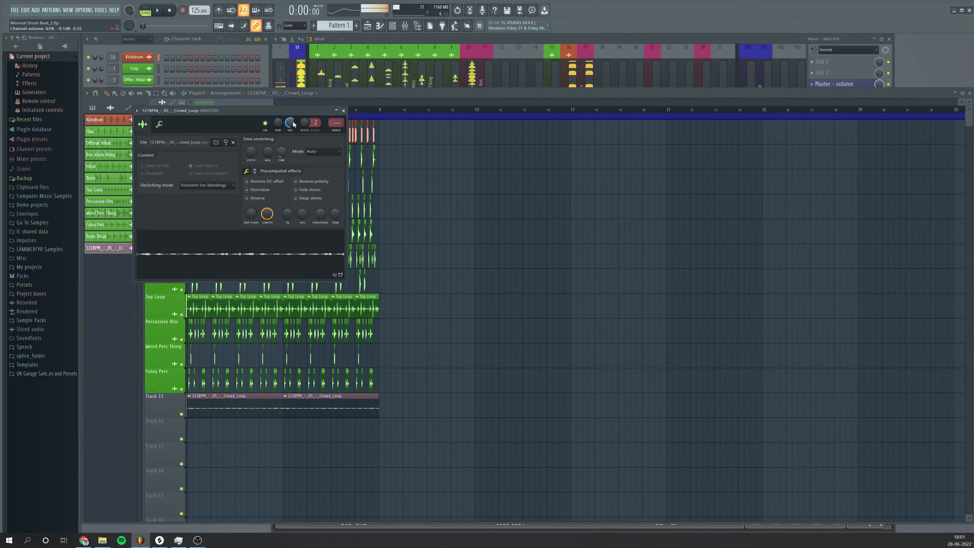
scroll(293, 123, down, 2)
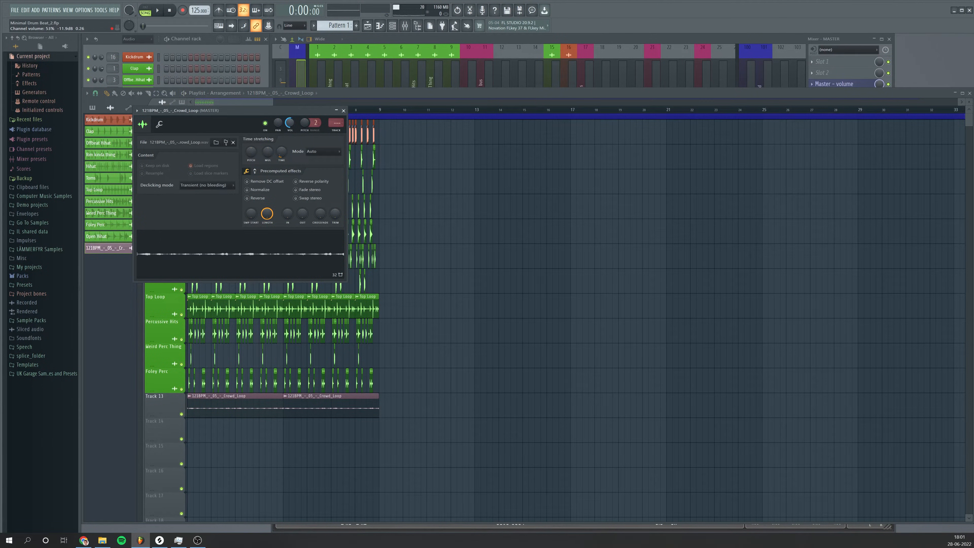
key(space)
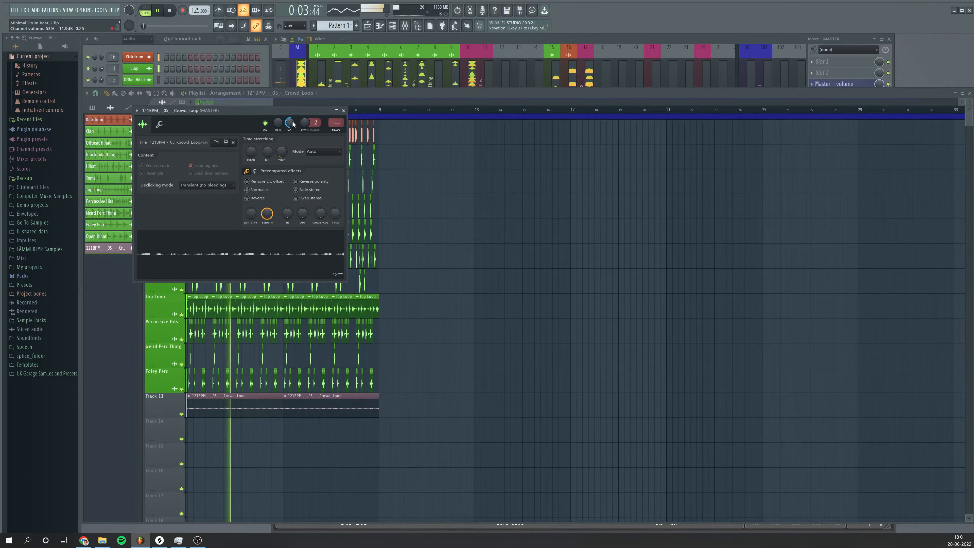
scroll(294, 123, down, 1)
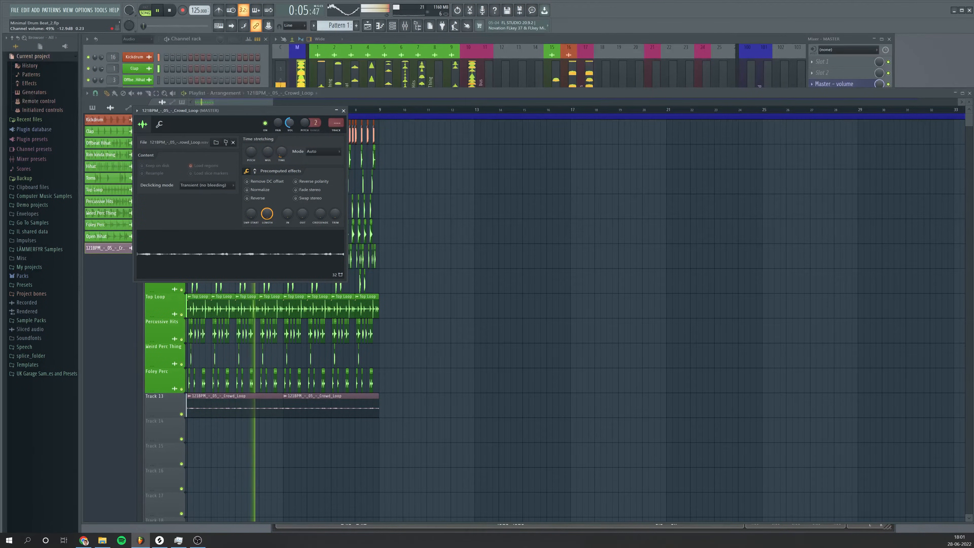
click(344, 111)
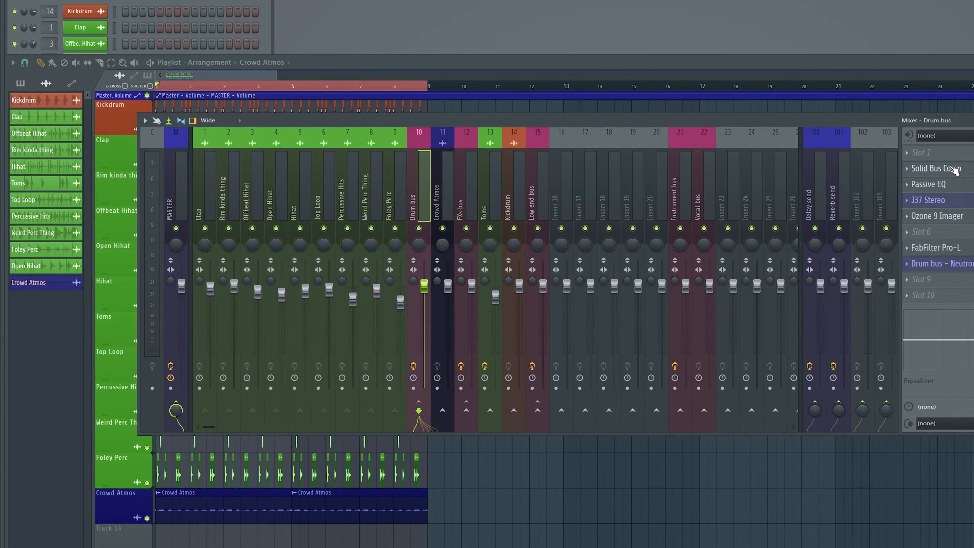
Step: Open the drum bus's Solid Bus Comp, play the beat through it and close the compressor
click(954, 170)
click(936, 169)
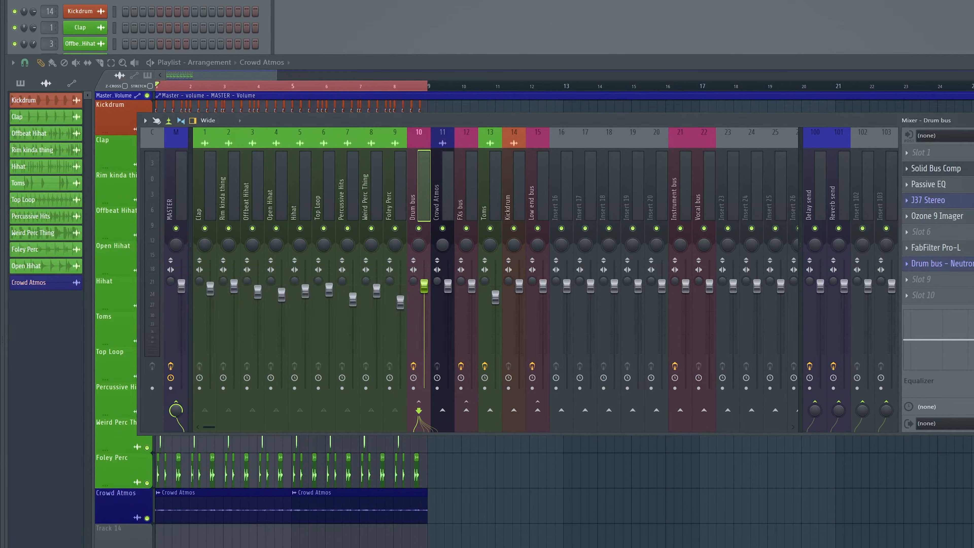
click(936, 168)
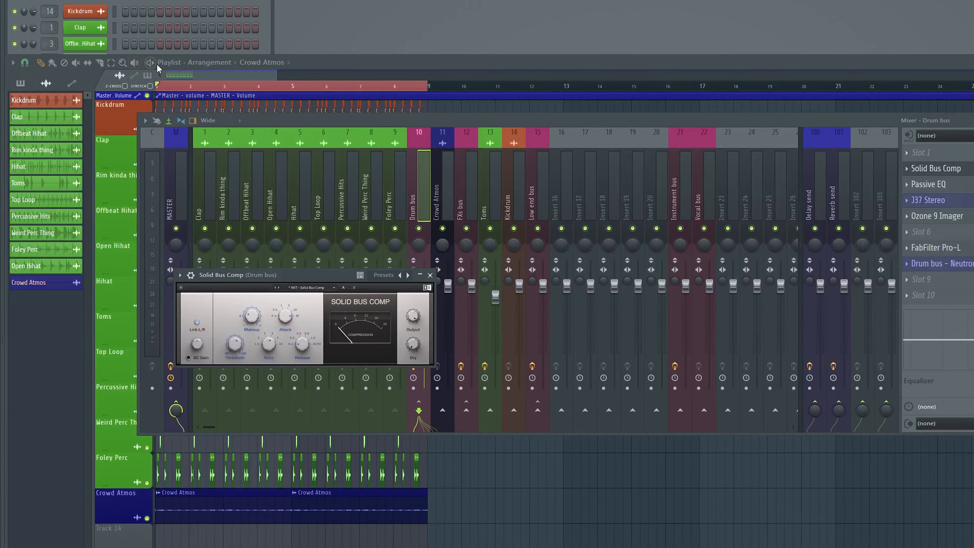
key(space)
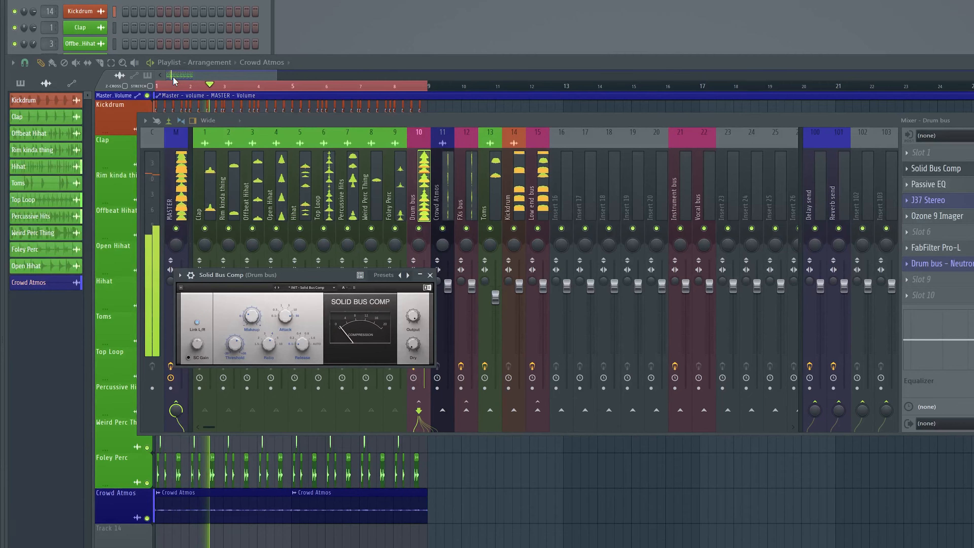
key(space)
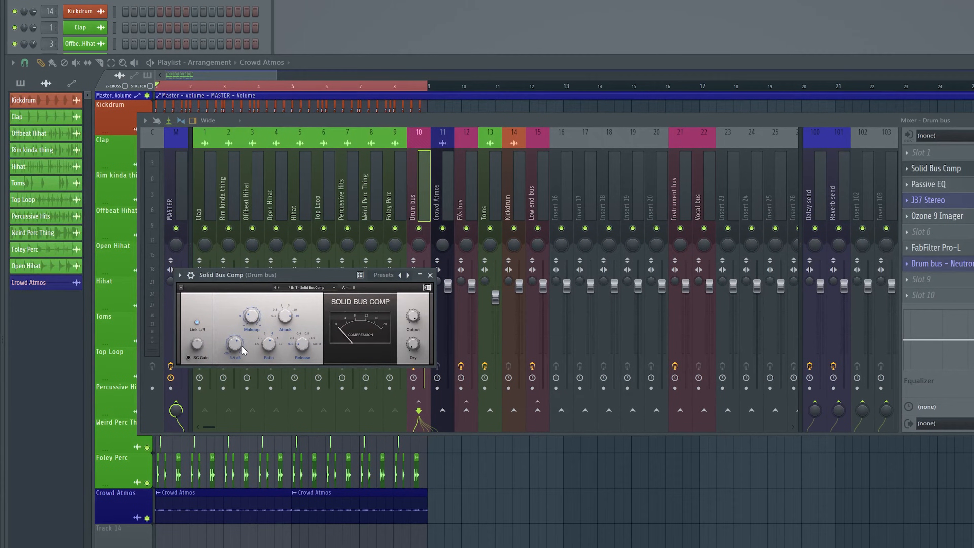
click(430, 274)
Step: Open the drum bus's Passive EQ, examine its boost settings while playing the beat, and close it
click(936, 185)
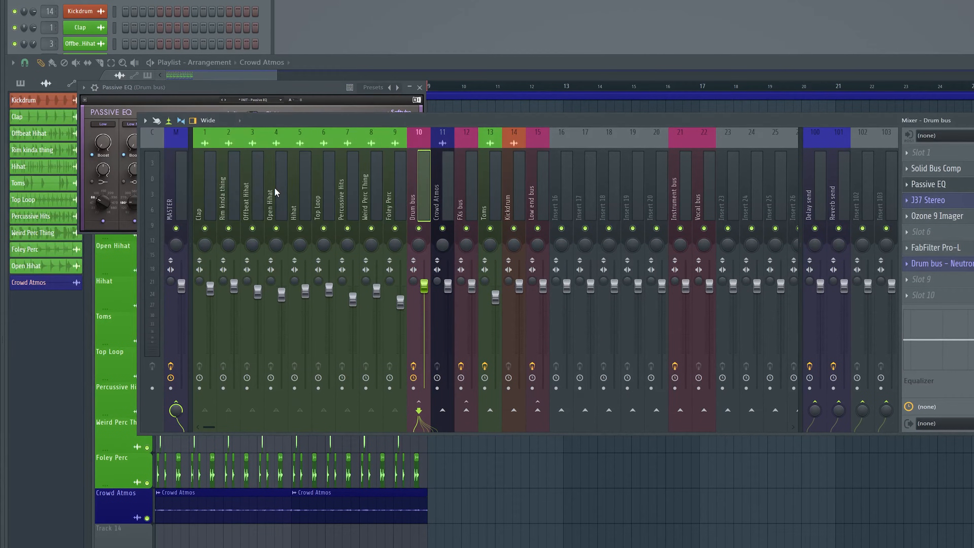
drag(278, 92, 551, 203)
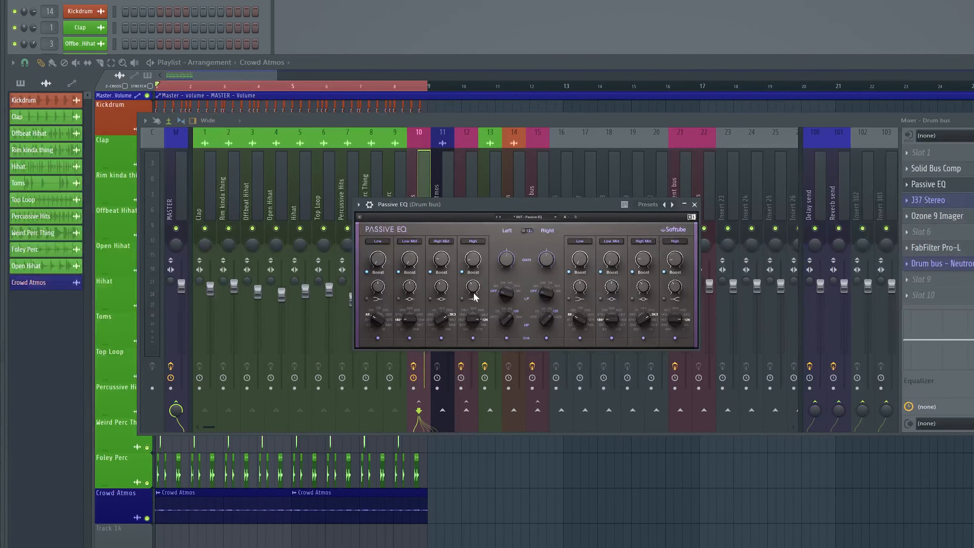
click(473, 258)
mouse_move(439, 264)
key(space)
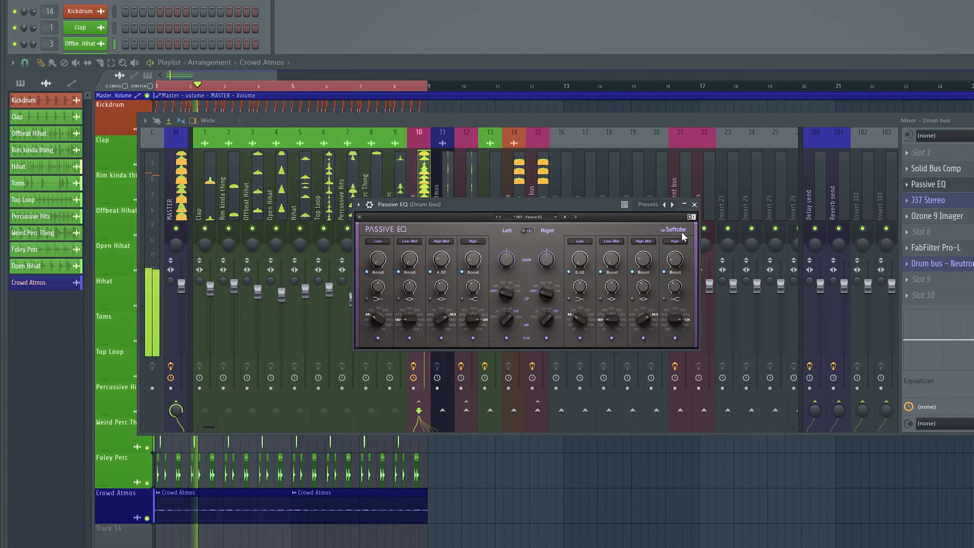
key(space)
click(694, 204)
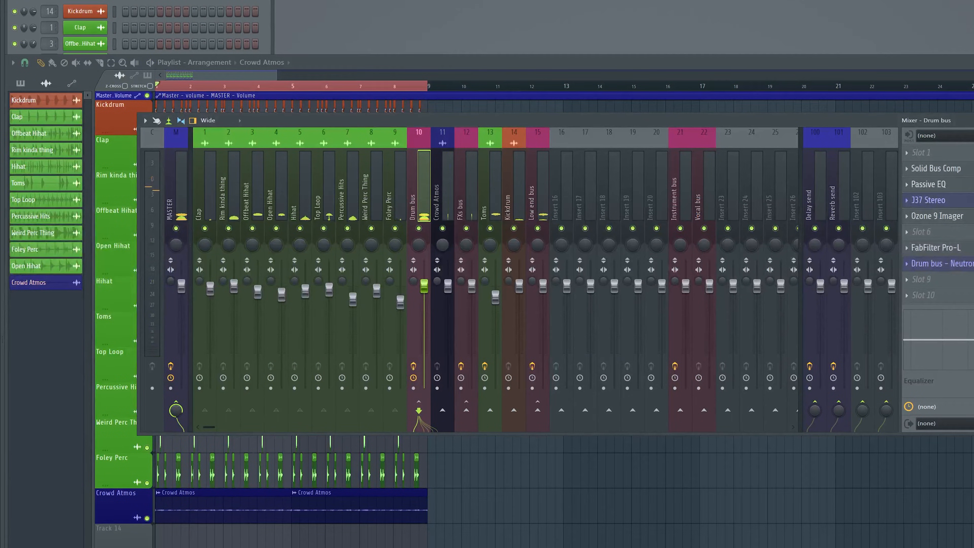
Step: Open the J37 Stereo tape plugin on the drum bus, audition the beat through it and close it
click(958, 201)
drag(229, 117, 454, 167)
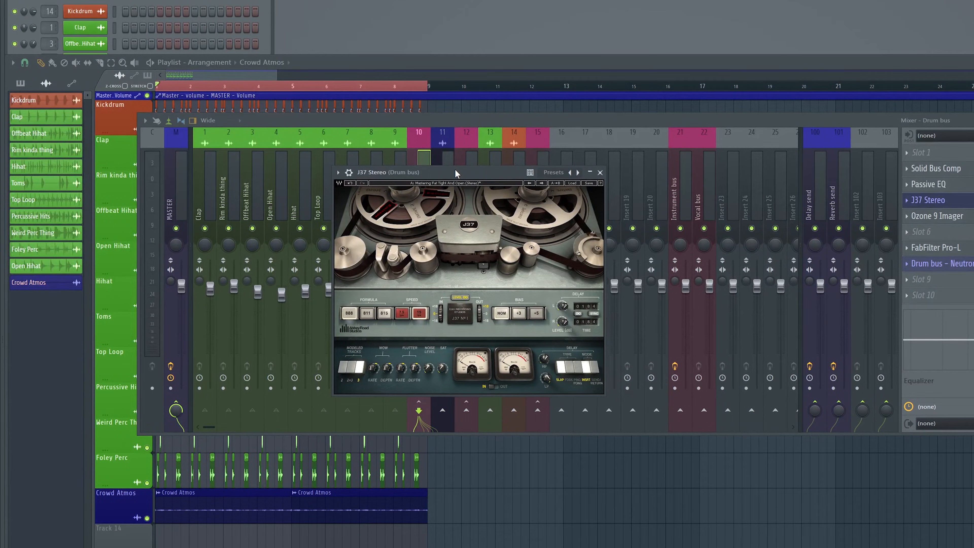
drag(455, 170, 452, 150)
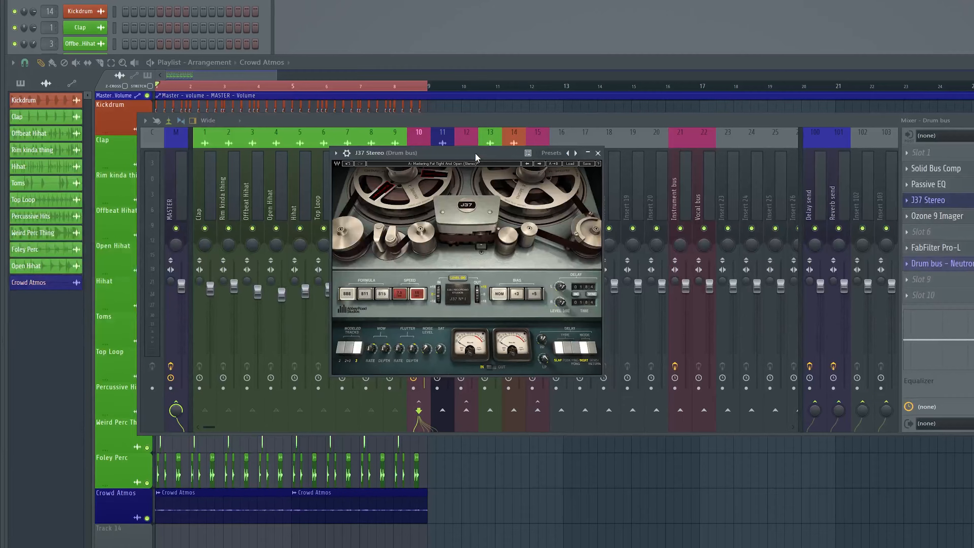
key(space)
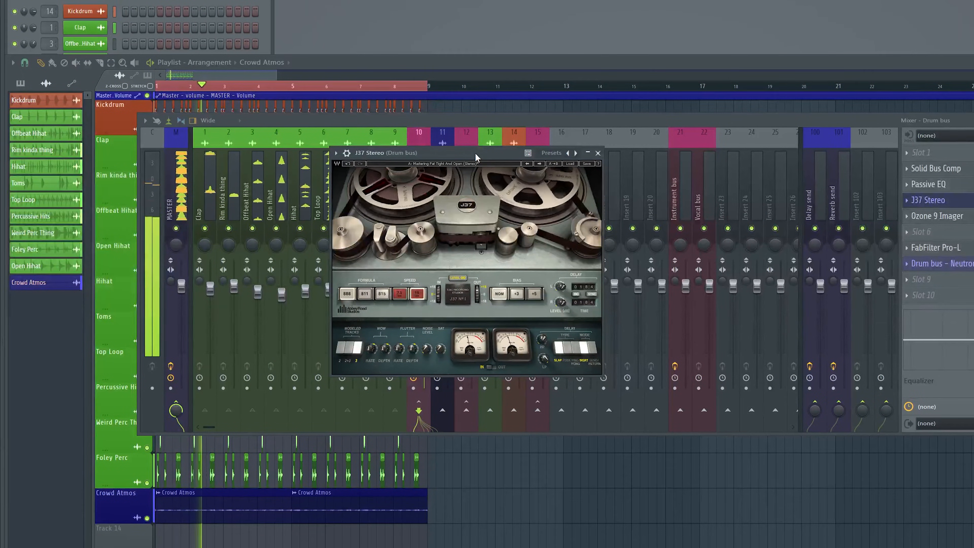
key(space)
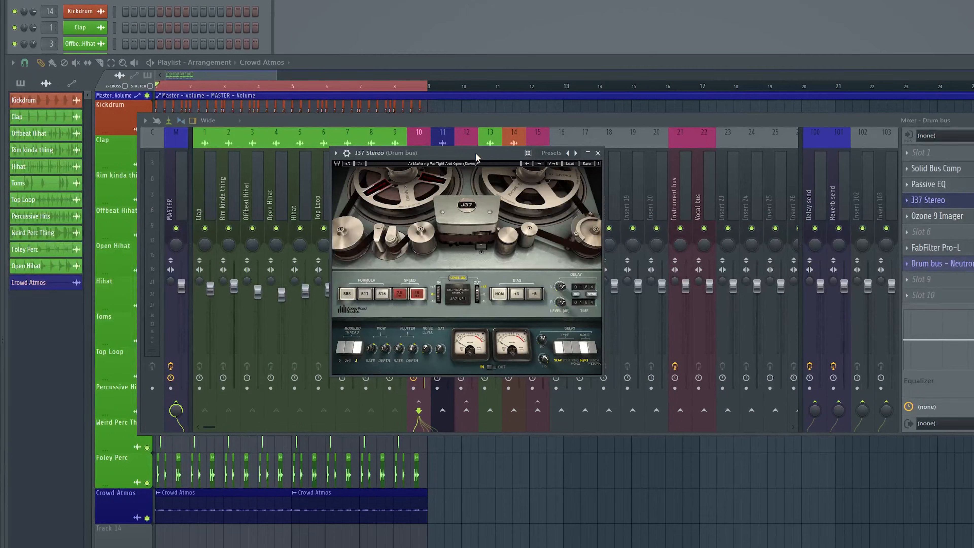
key(Escape)
Step: Open the Ozone 9 Imager on the drum bus and play the beat to check the per-band stereo width
click(947, 214)
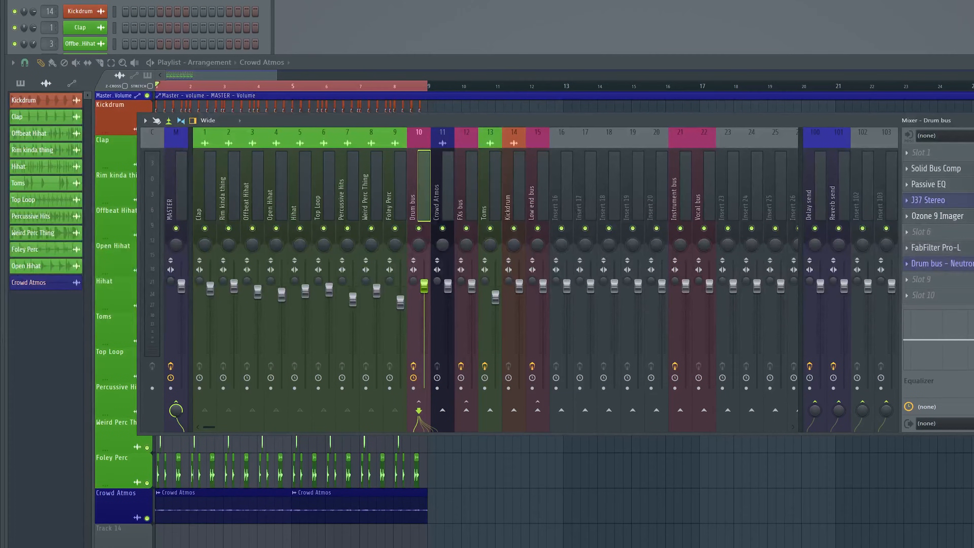
drag(218, 59, 430, 204)
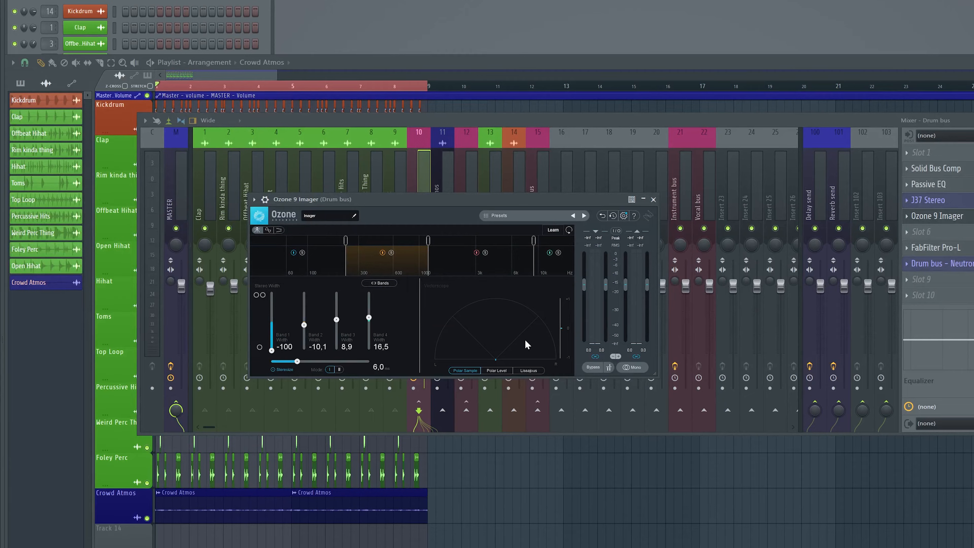
drag(405, 202, 406, 196)
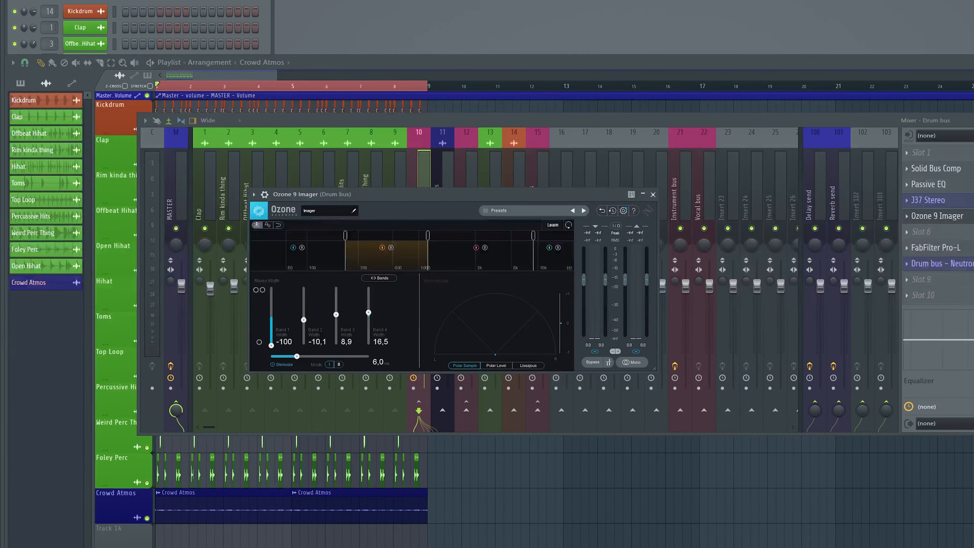
key(space)
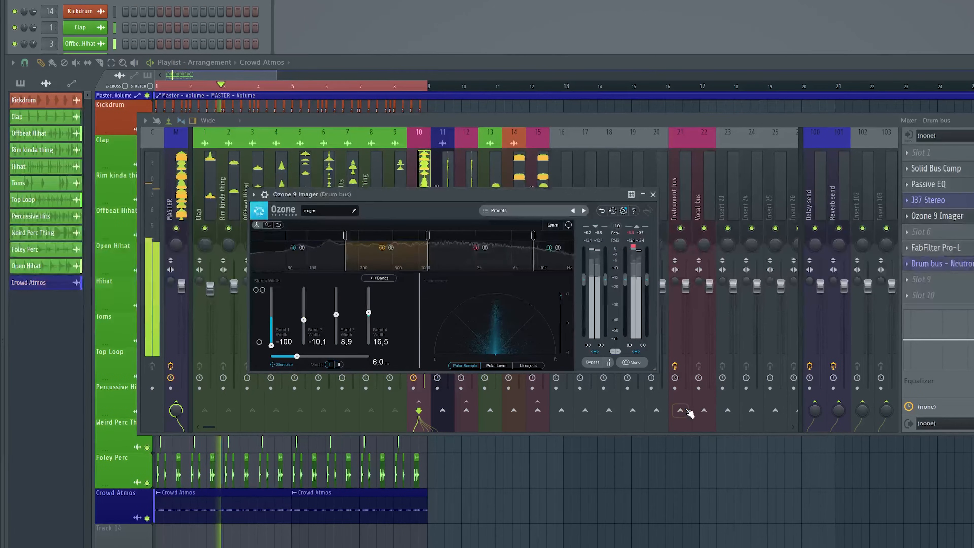
key(space)
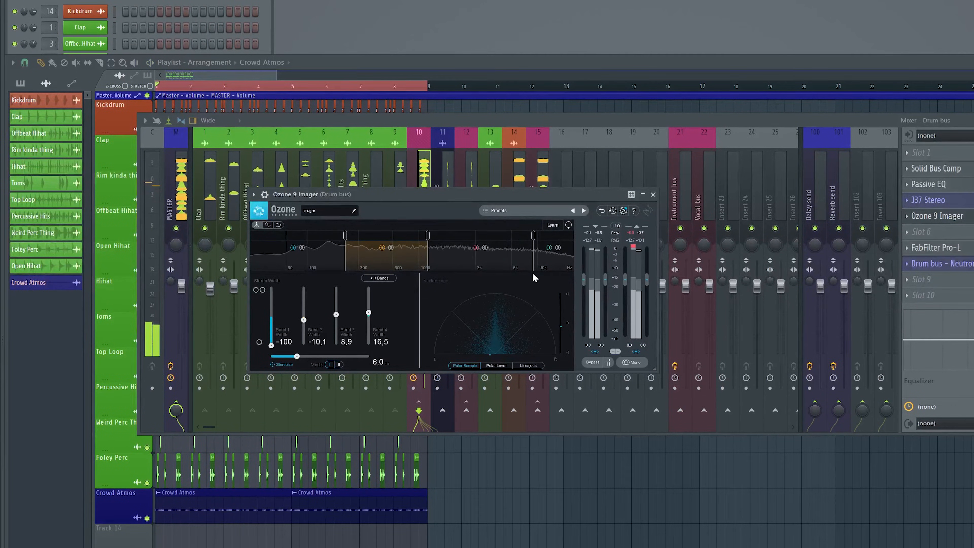
Step: Compare the beat in mono and back in stereo through the Ozone 9 Imager, and close the plugin
click(636, 362)
key(space)
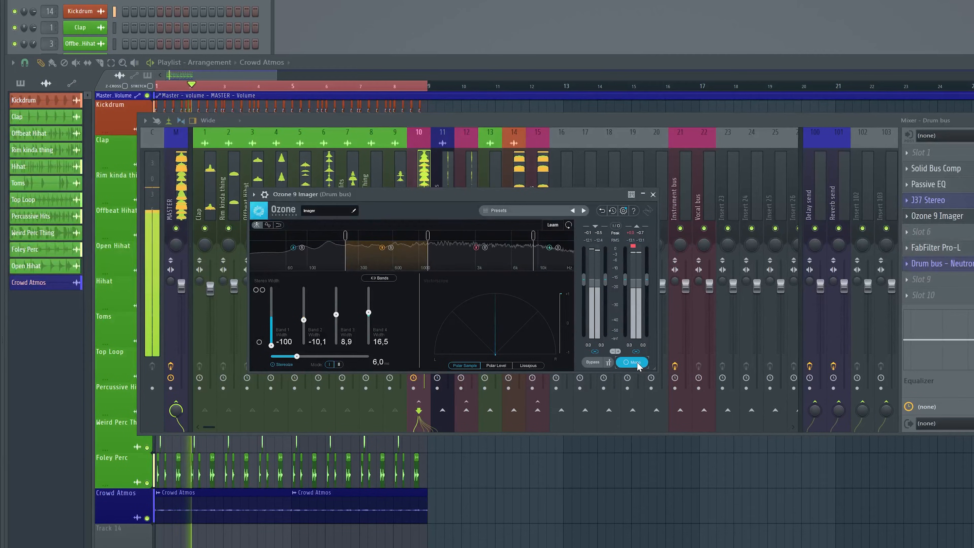
key(space)
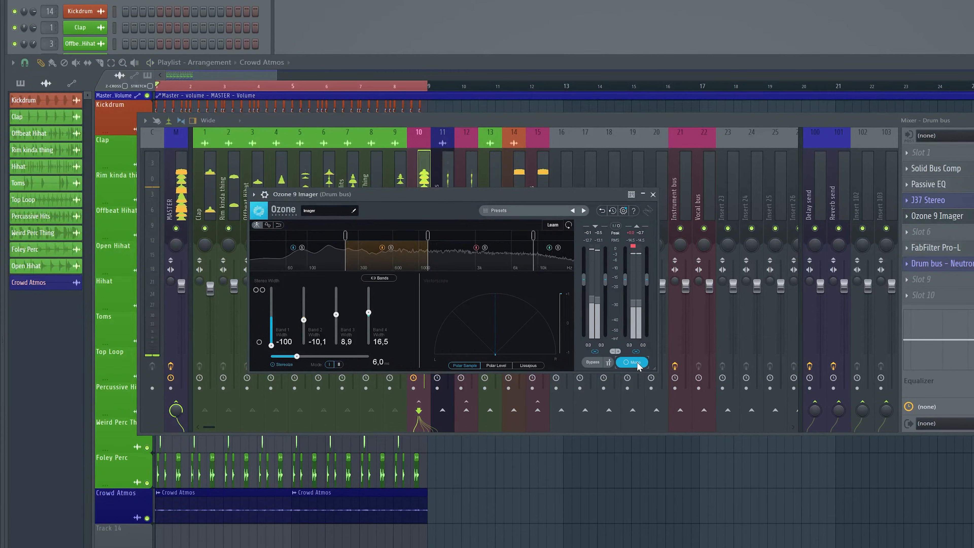
click(636, 362)
key(space)
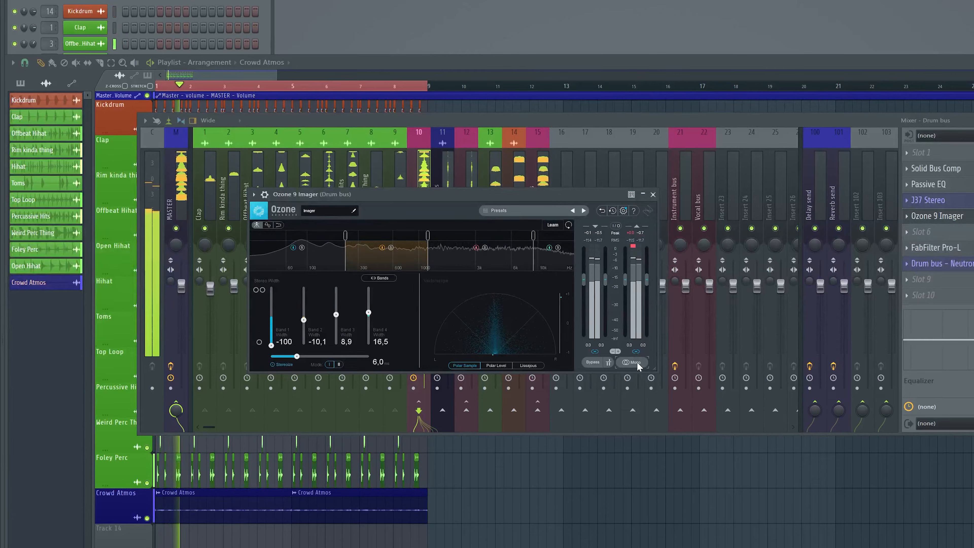
key(space)
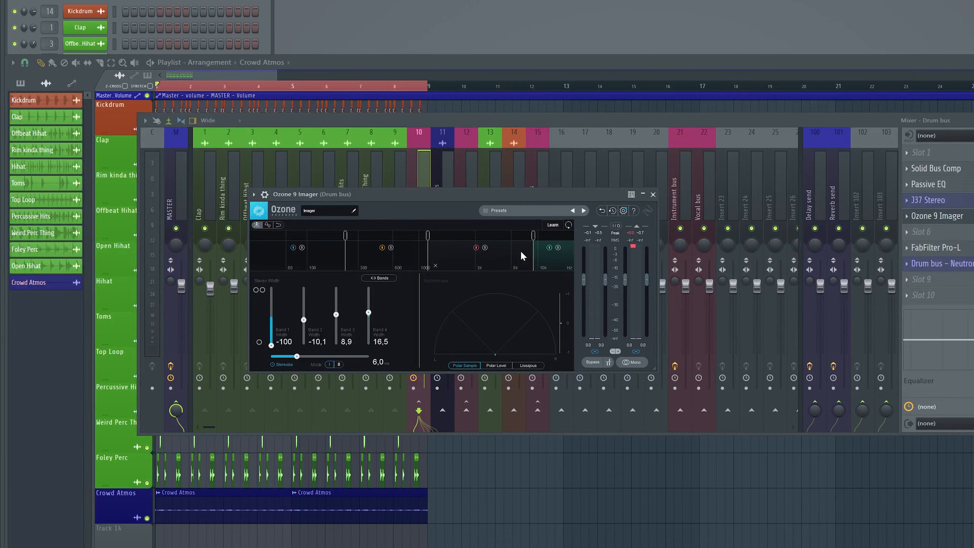
key(space)
key(space)
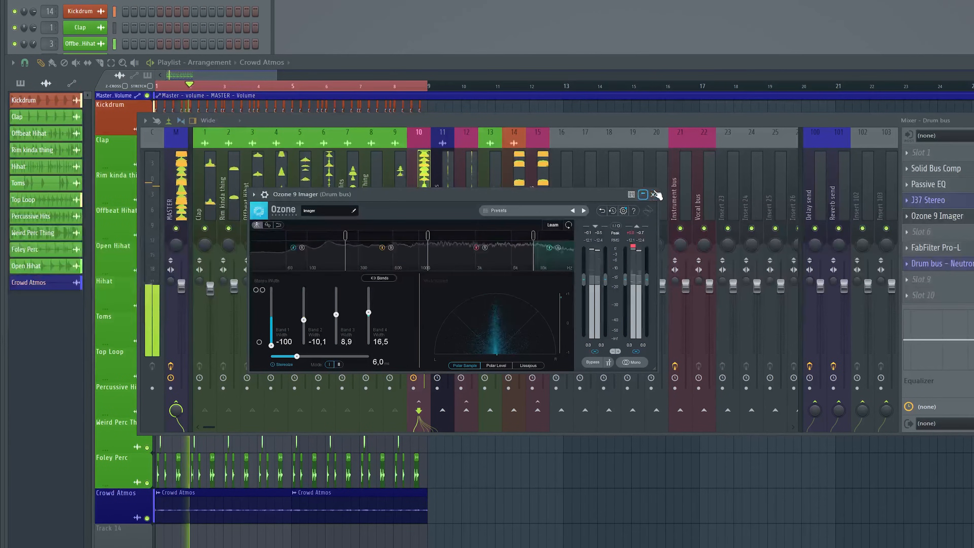
click(652, 194)
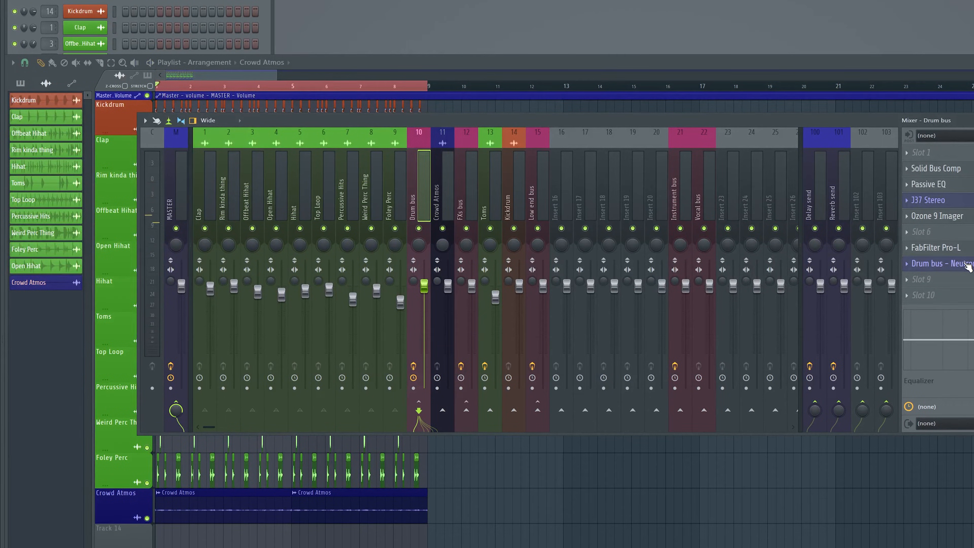
Step: Move Neutron 3 ahead of FabFilter Pro-L in the drum bus effect chain and reopen its equalizer
click(955, 263)
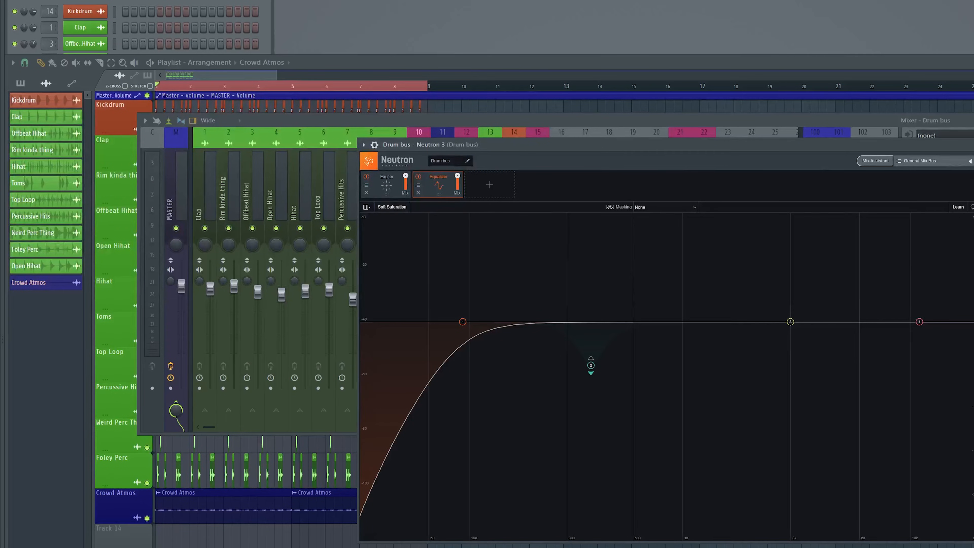
click(973, 144)
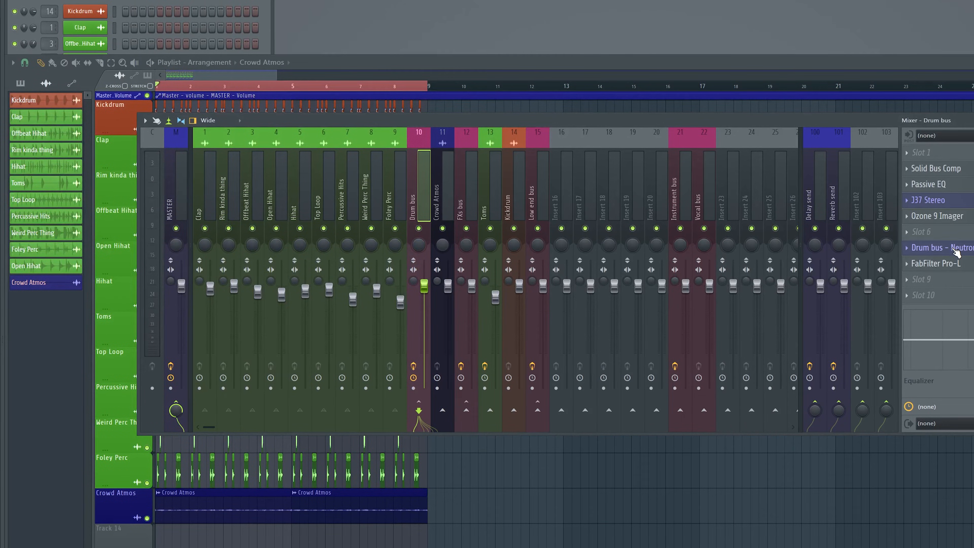
click(958, 262)
drag(532, 147, 340, 98)
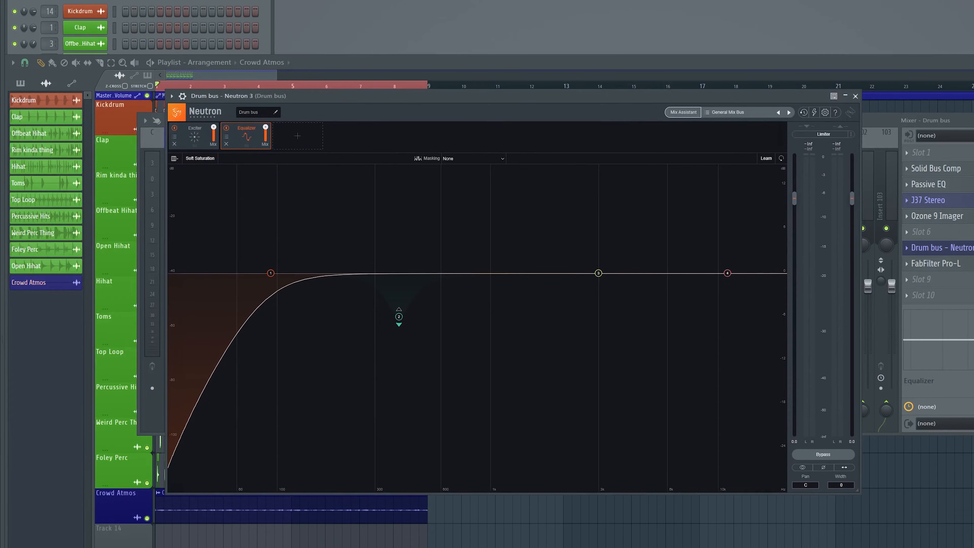
Step: Play the beat through Neutron 3 to view the drum bus spectrum against the equalizer curve
click(959, 303)
click(415, 98)
key(space)
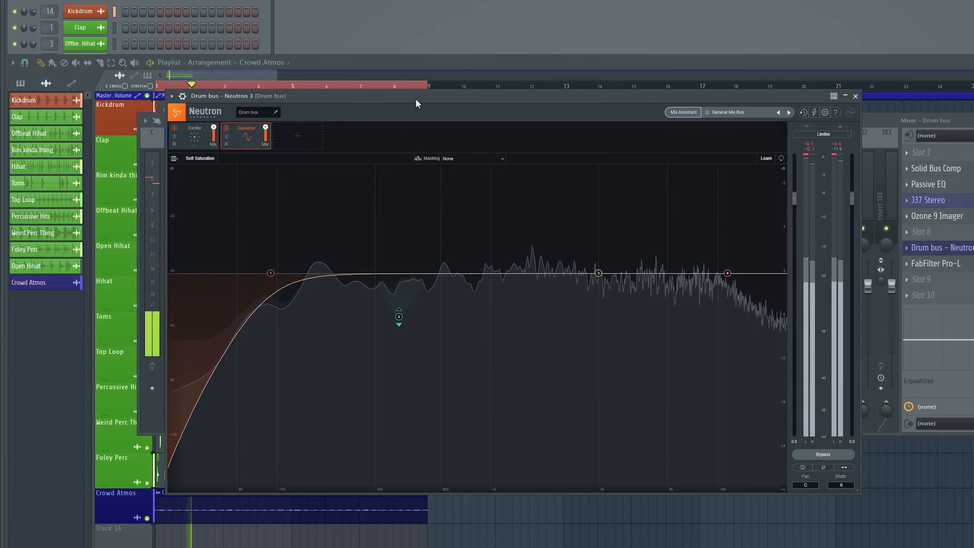
key(space)
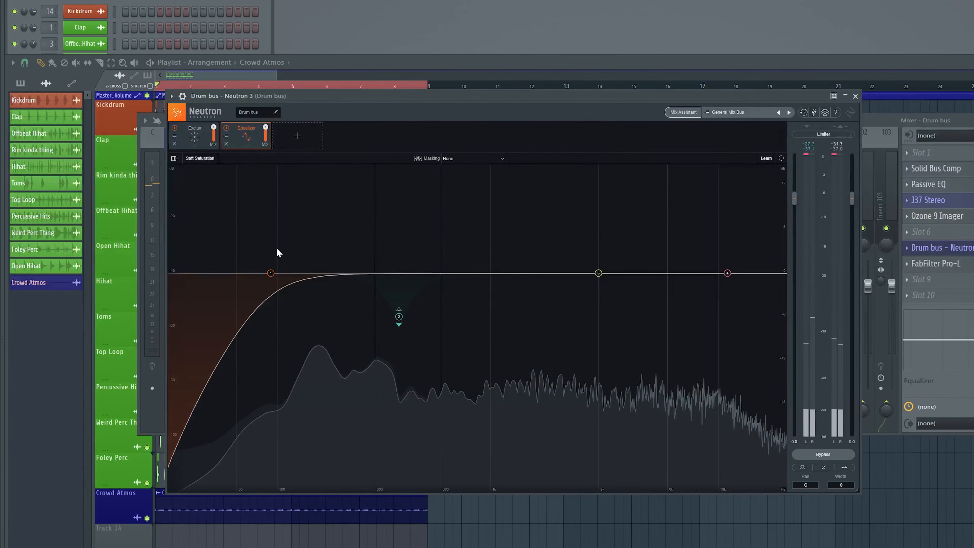
Step: Inspect Neutron's Flat Highpass filter and dynamic Proportional Q band, play the beat through them and close the plugin
click(270, 273)
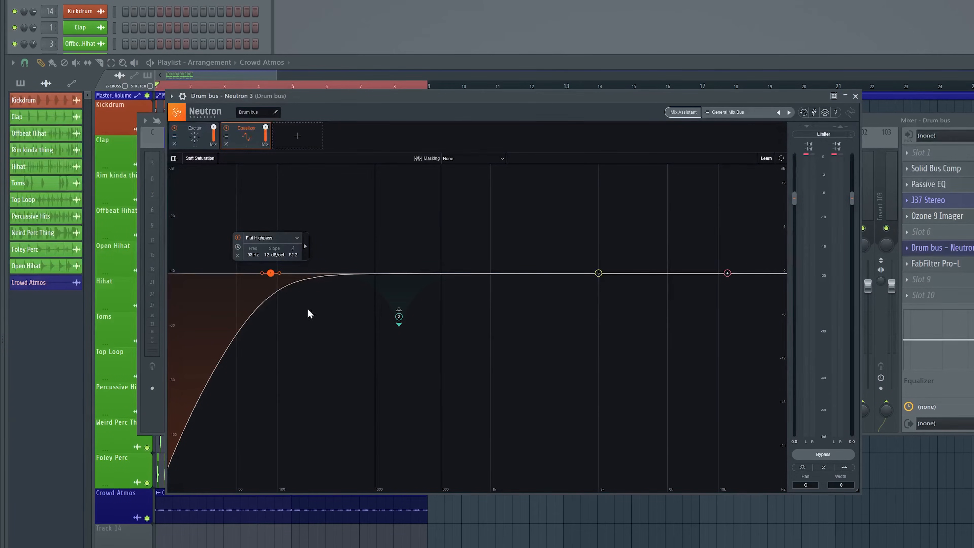
click(399, 317)
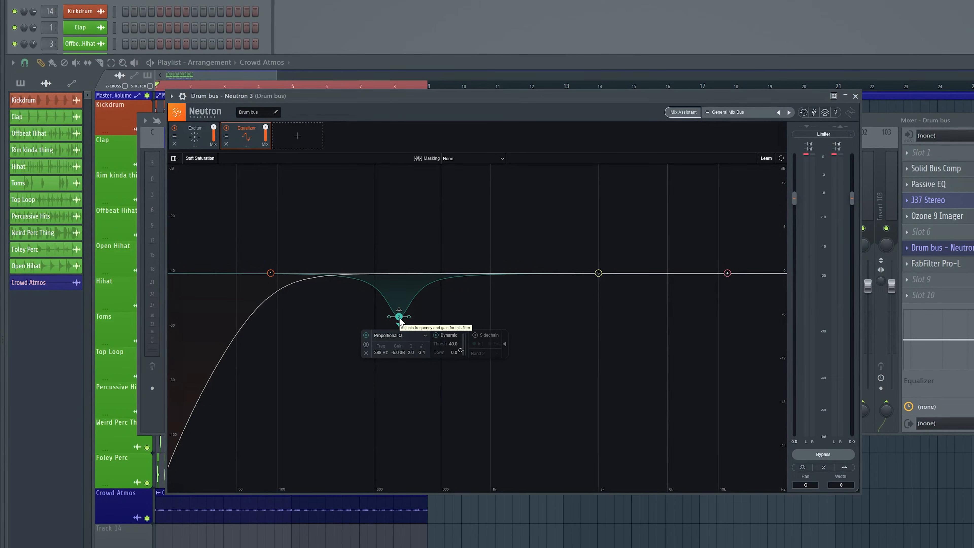
key(space)
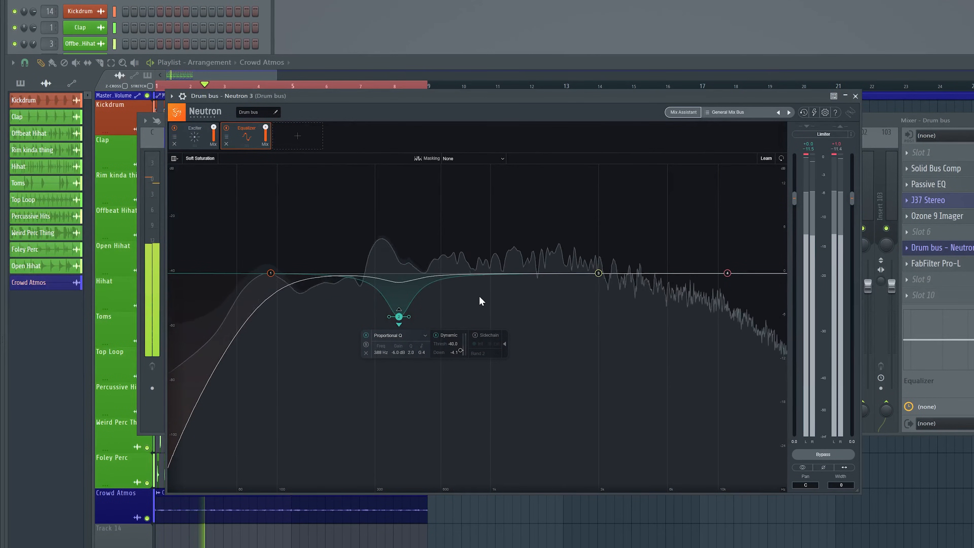
click(855, 96)
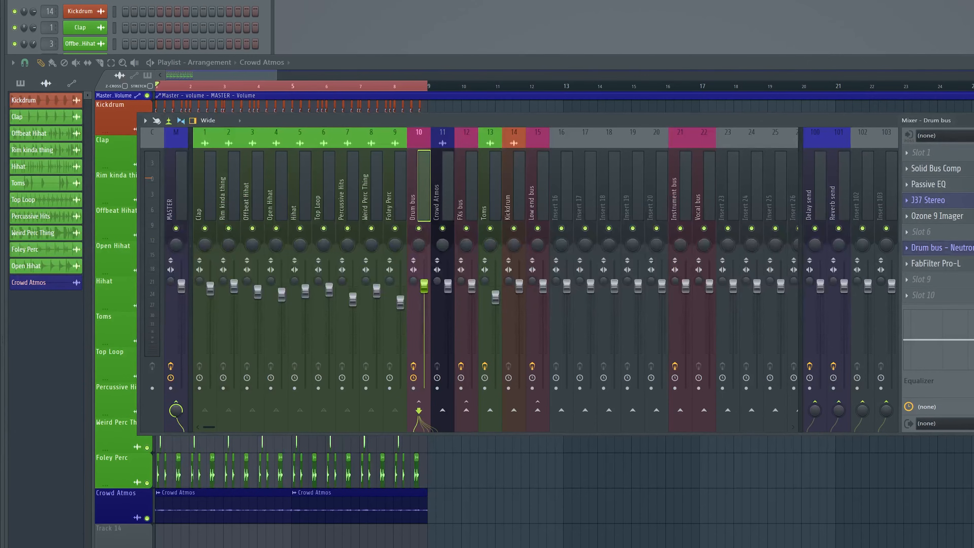
Step: Open FabFilter Pro-L on the drum bus and play the beat to check the limiter's peaks
click(935, 264)
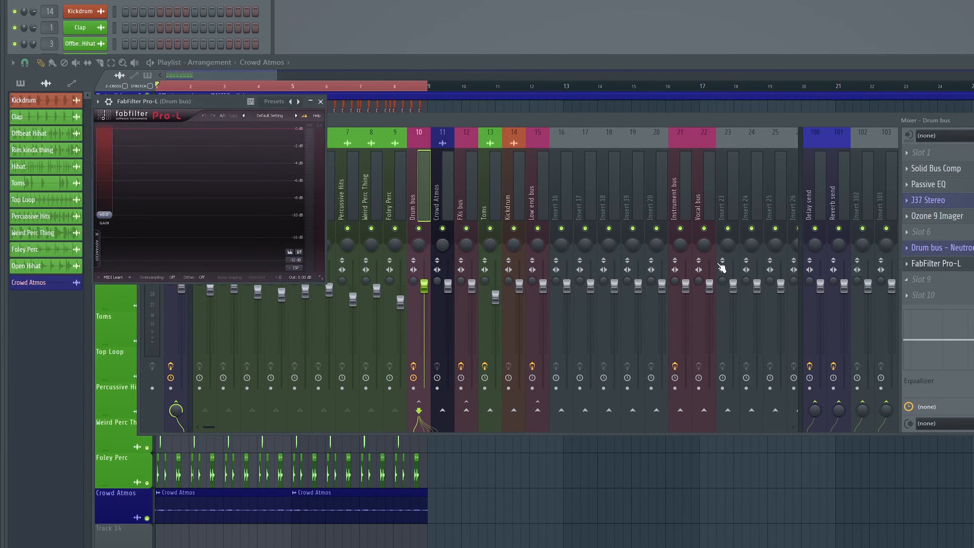
drag(205, 95, 400, 141)
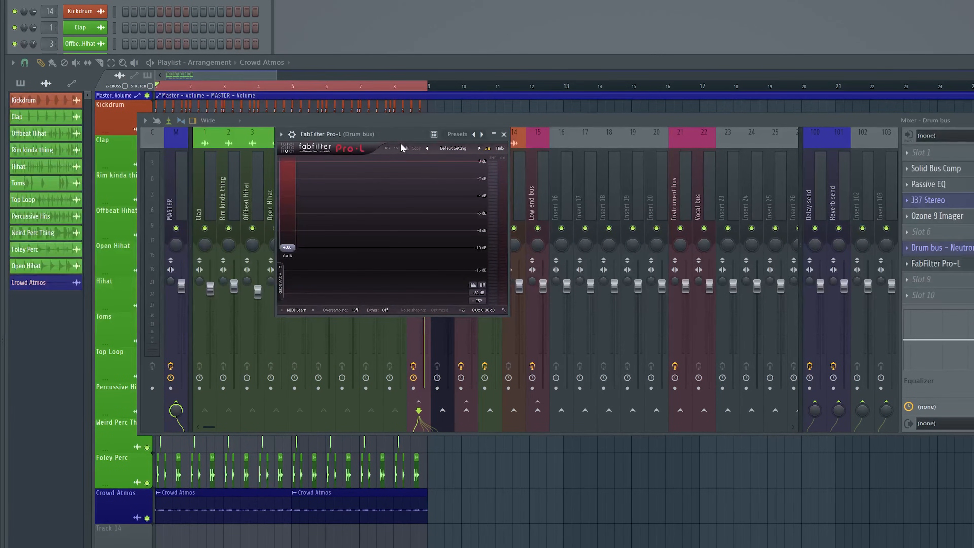
key(space)
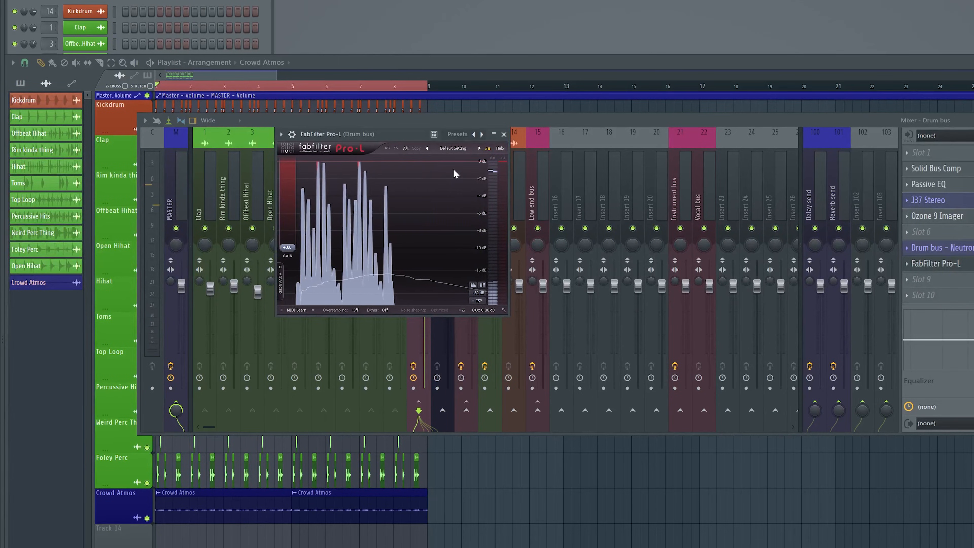
Step: Close FabFilter Pro-L, then inspect the Analog High Shelf band in the low end bus's Neutron 3 equalizer and close the plugin
click(504, 134)
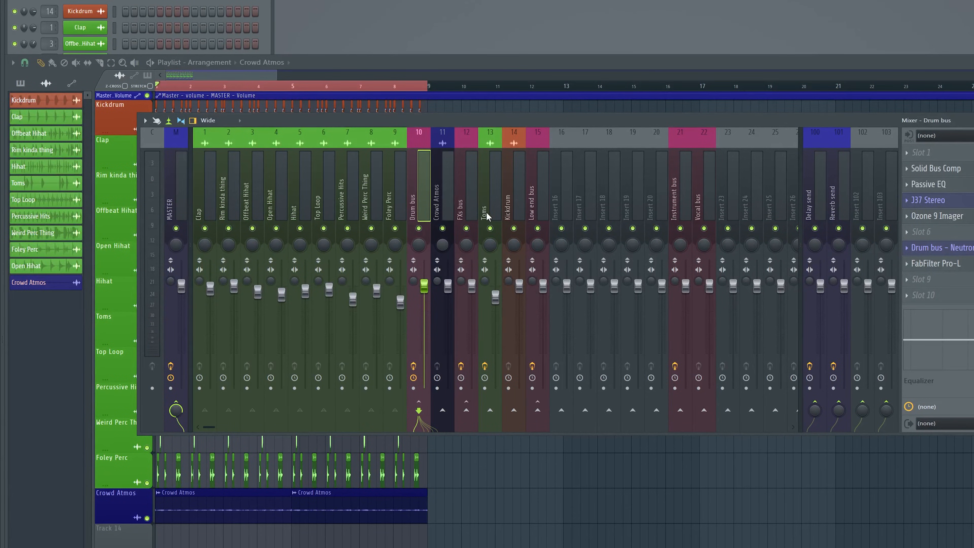
click(540, 189)
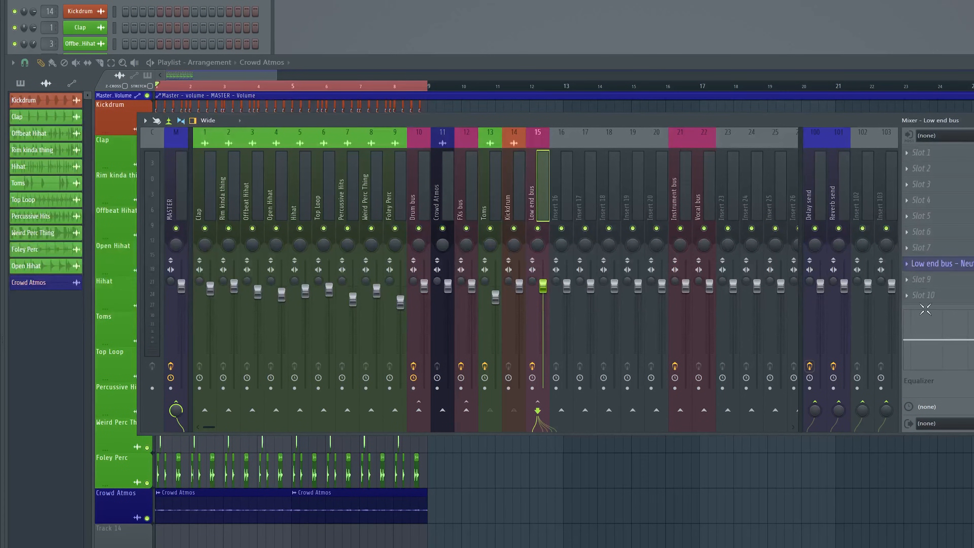
click(954, 267)
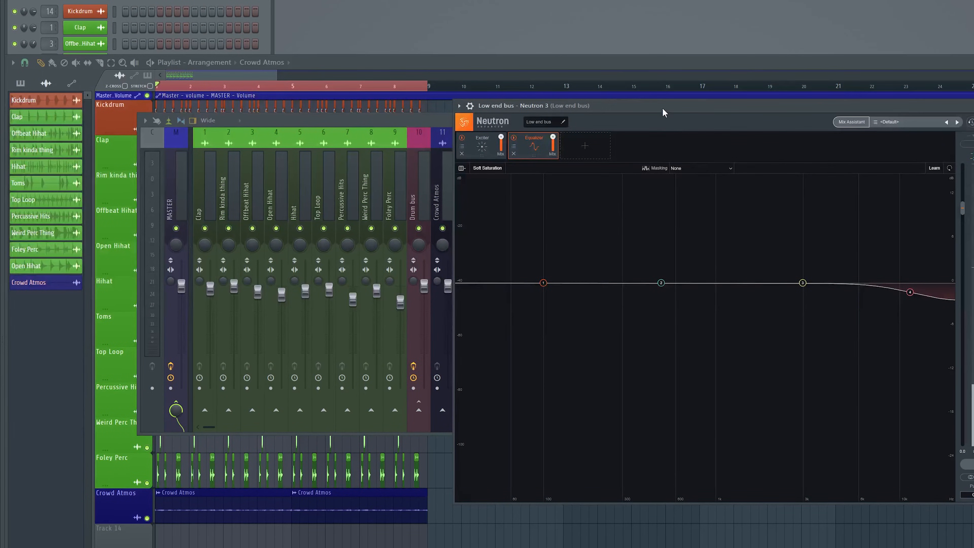
drag(664, 112, 540, 106)
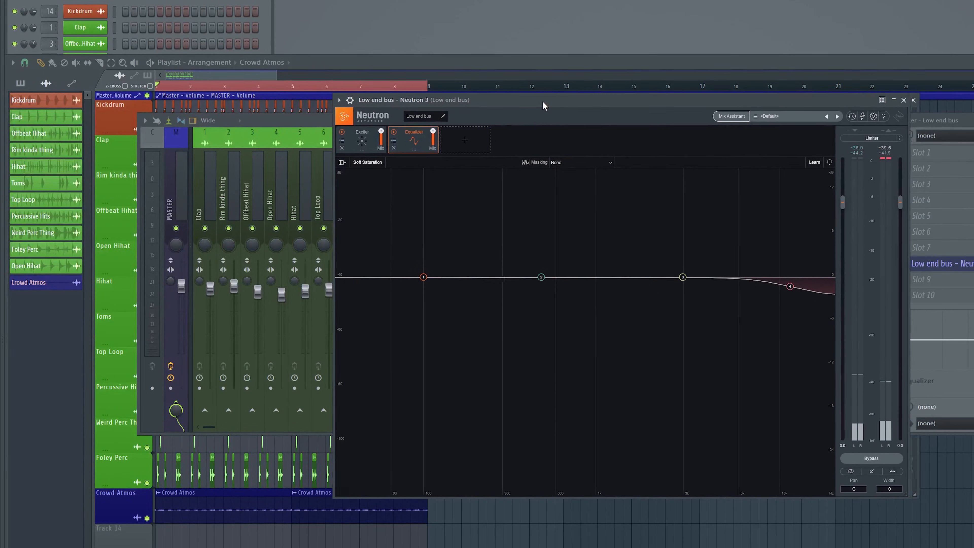
click(786, 287)
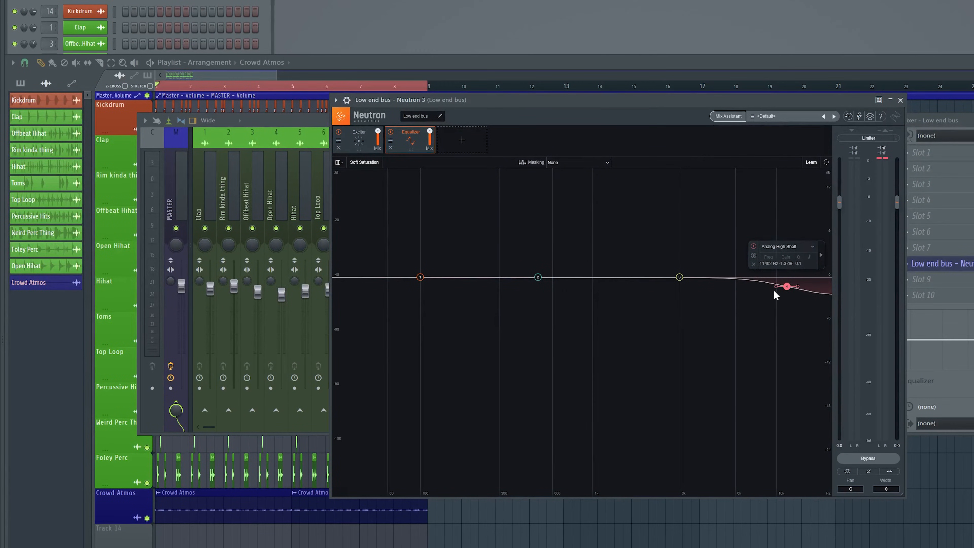
click(900, 99)
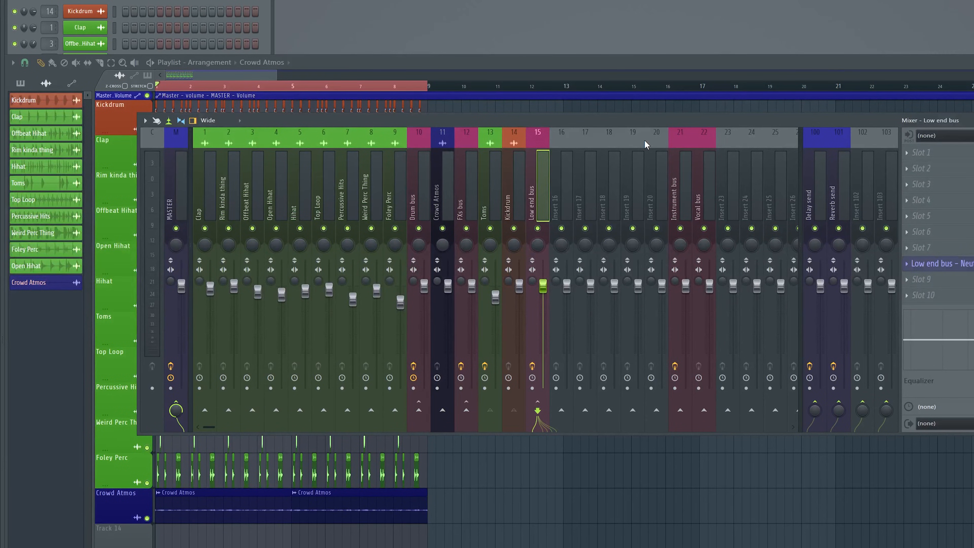
Step: Bring the full playlist arrangement into view and play the complete beat
click(271, 77)
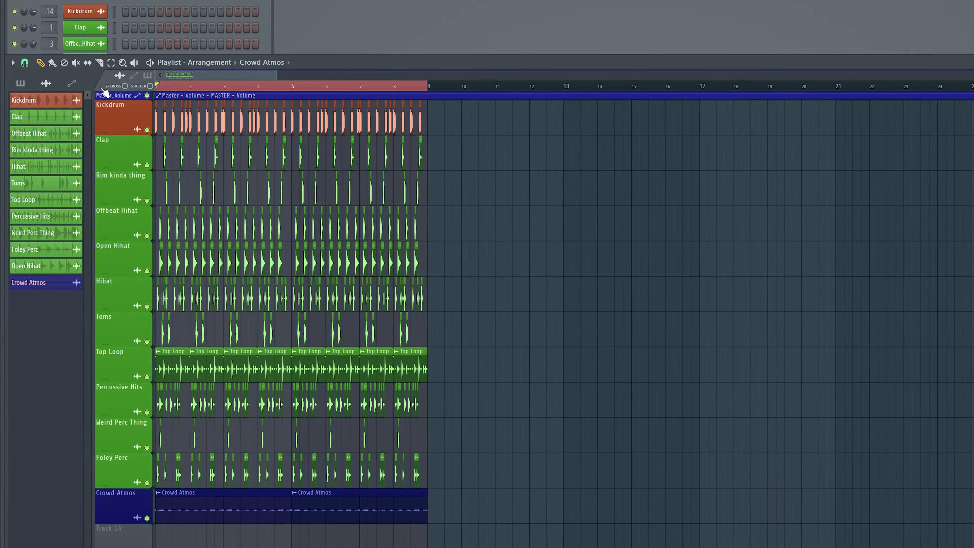
key(space)
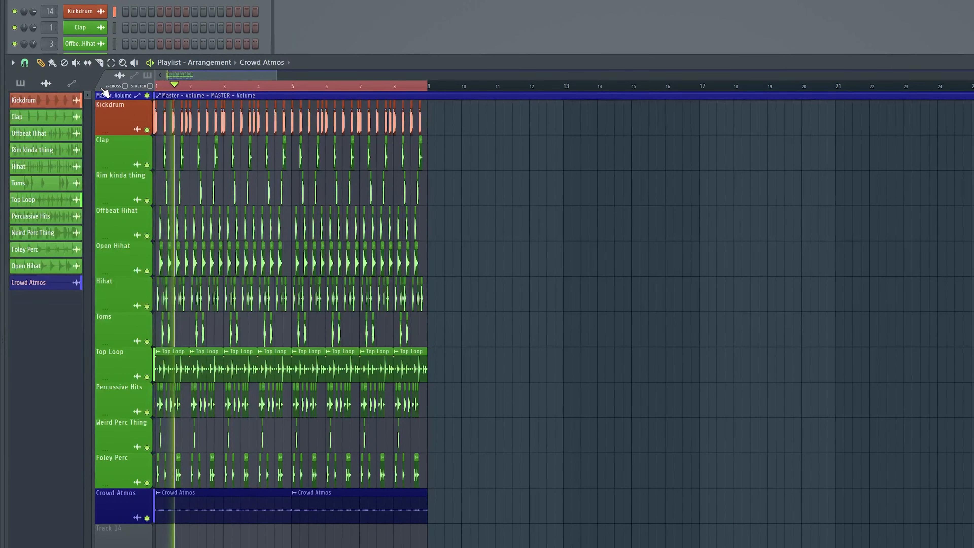
key(space)
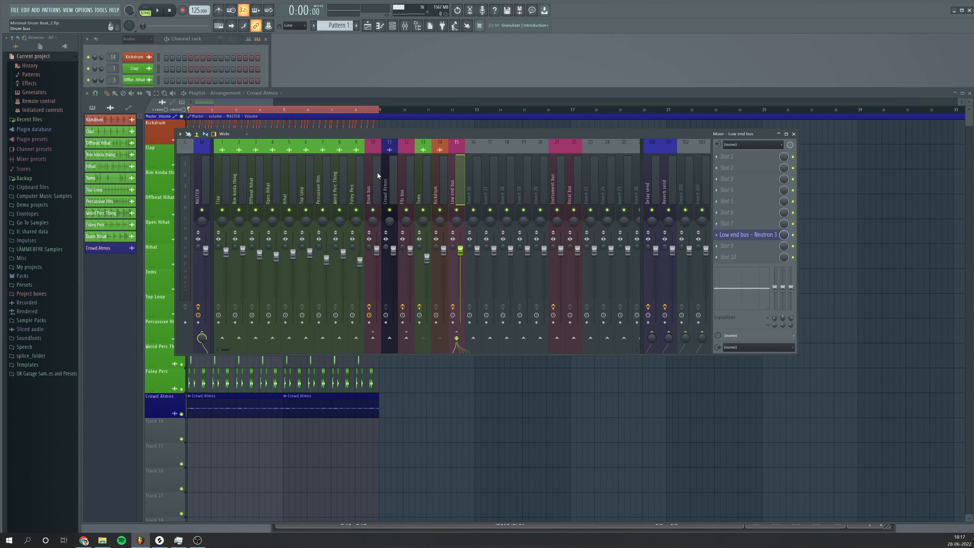
Step: Play the beat while toggling all drum bus effects off and on to compare the sound, leaving them enabled
key(space)
click(377, 175)
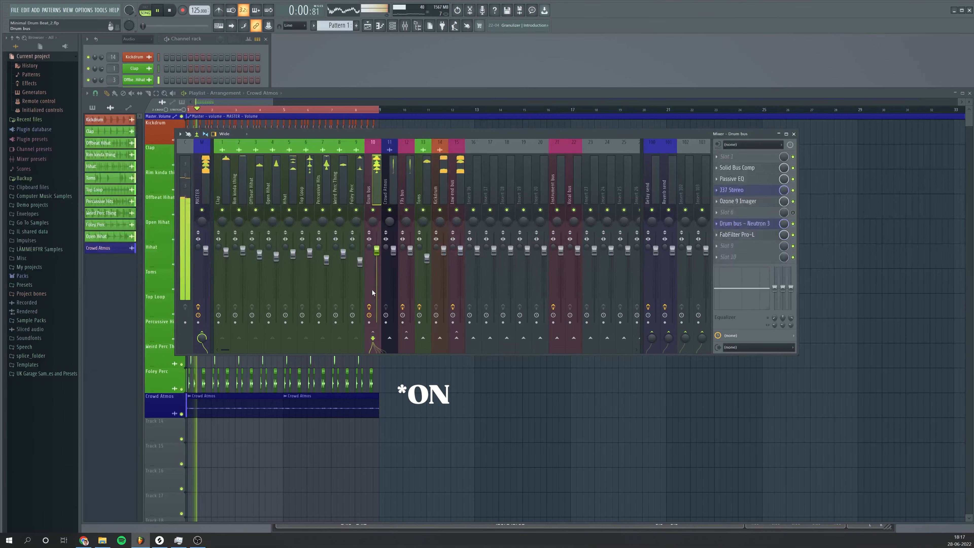
click(368, 306)
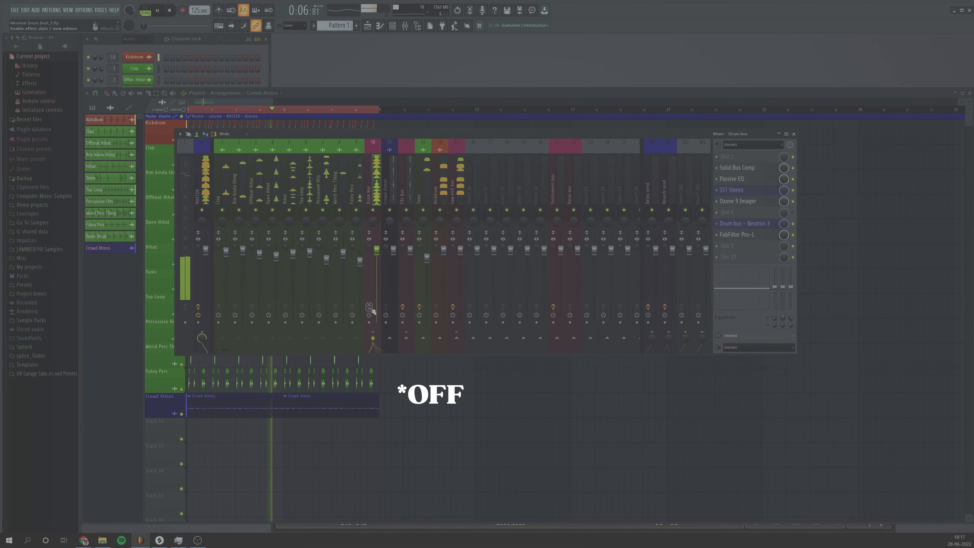
click(369, 307)
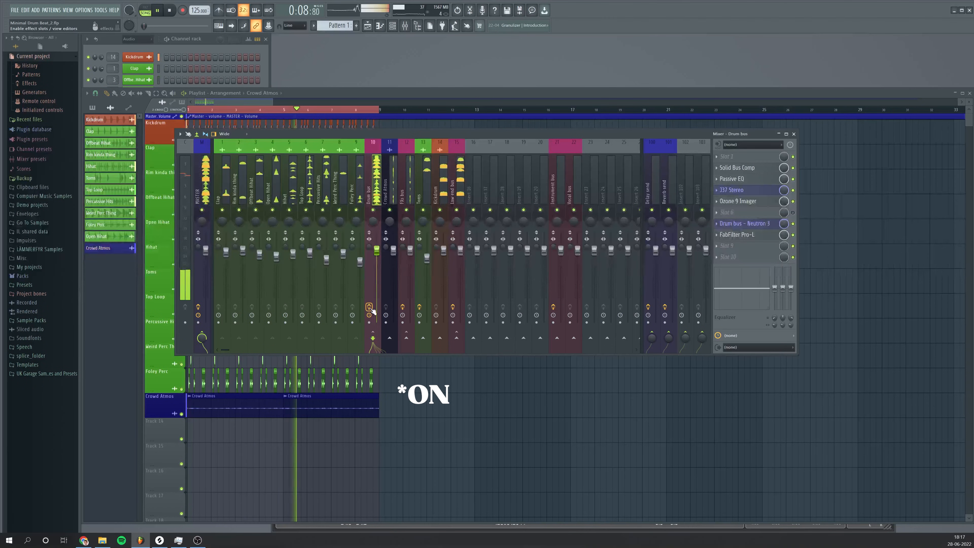
click(369, 306)
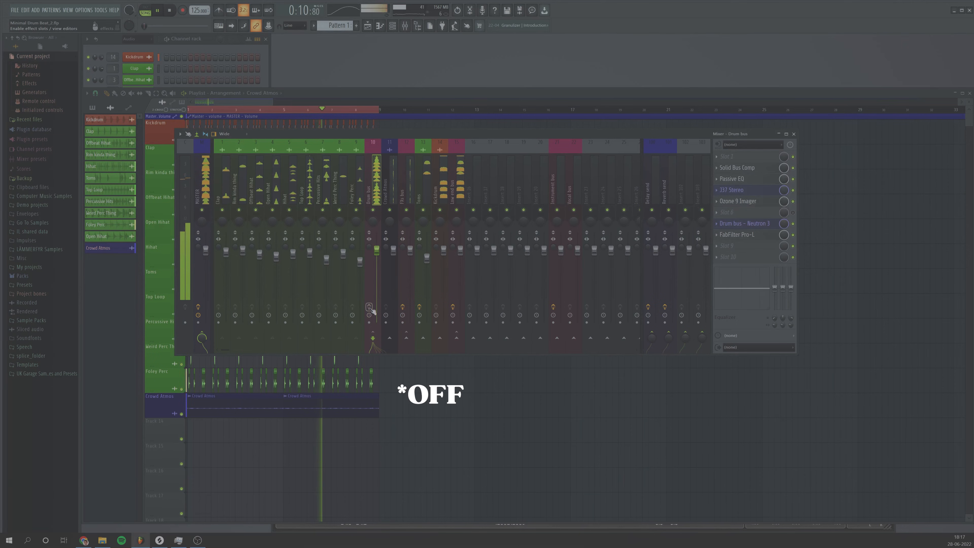
click(369, 307)
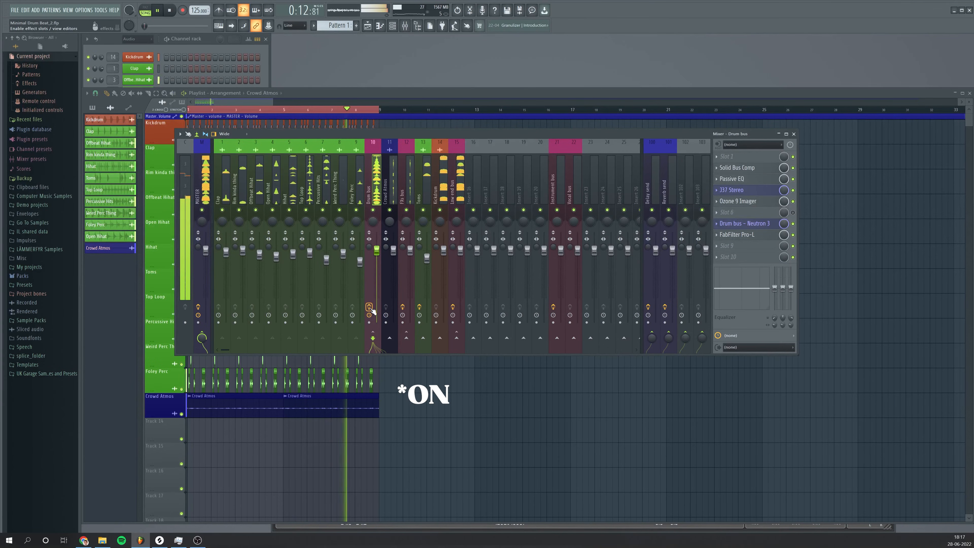
key(space)
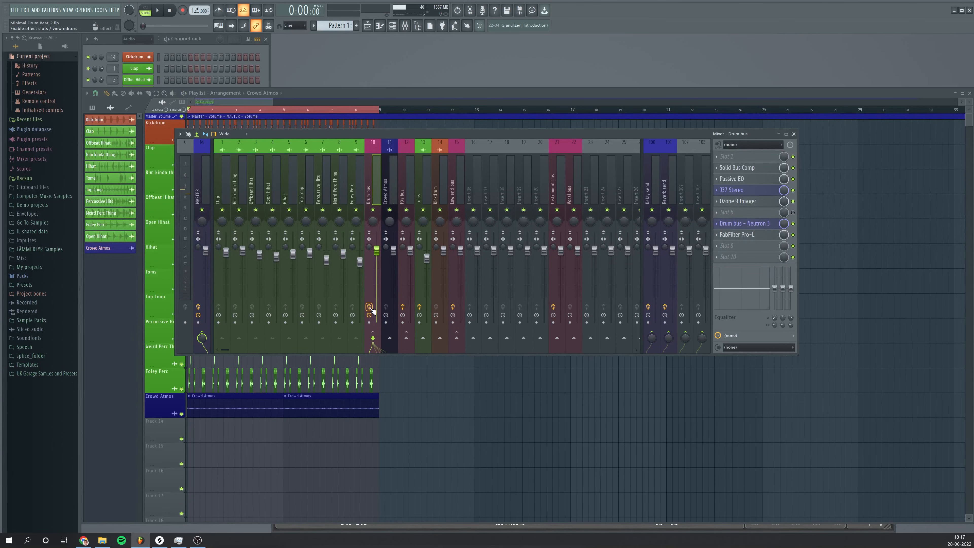